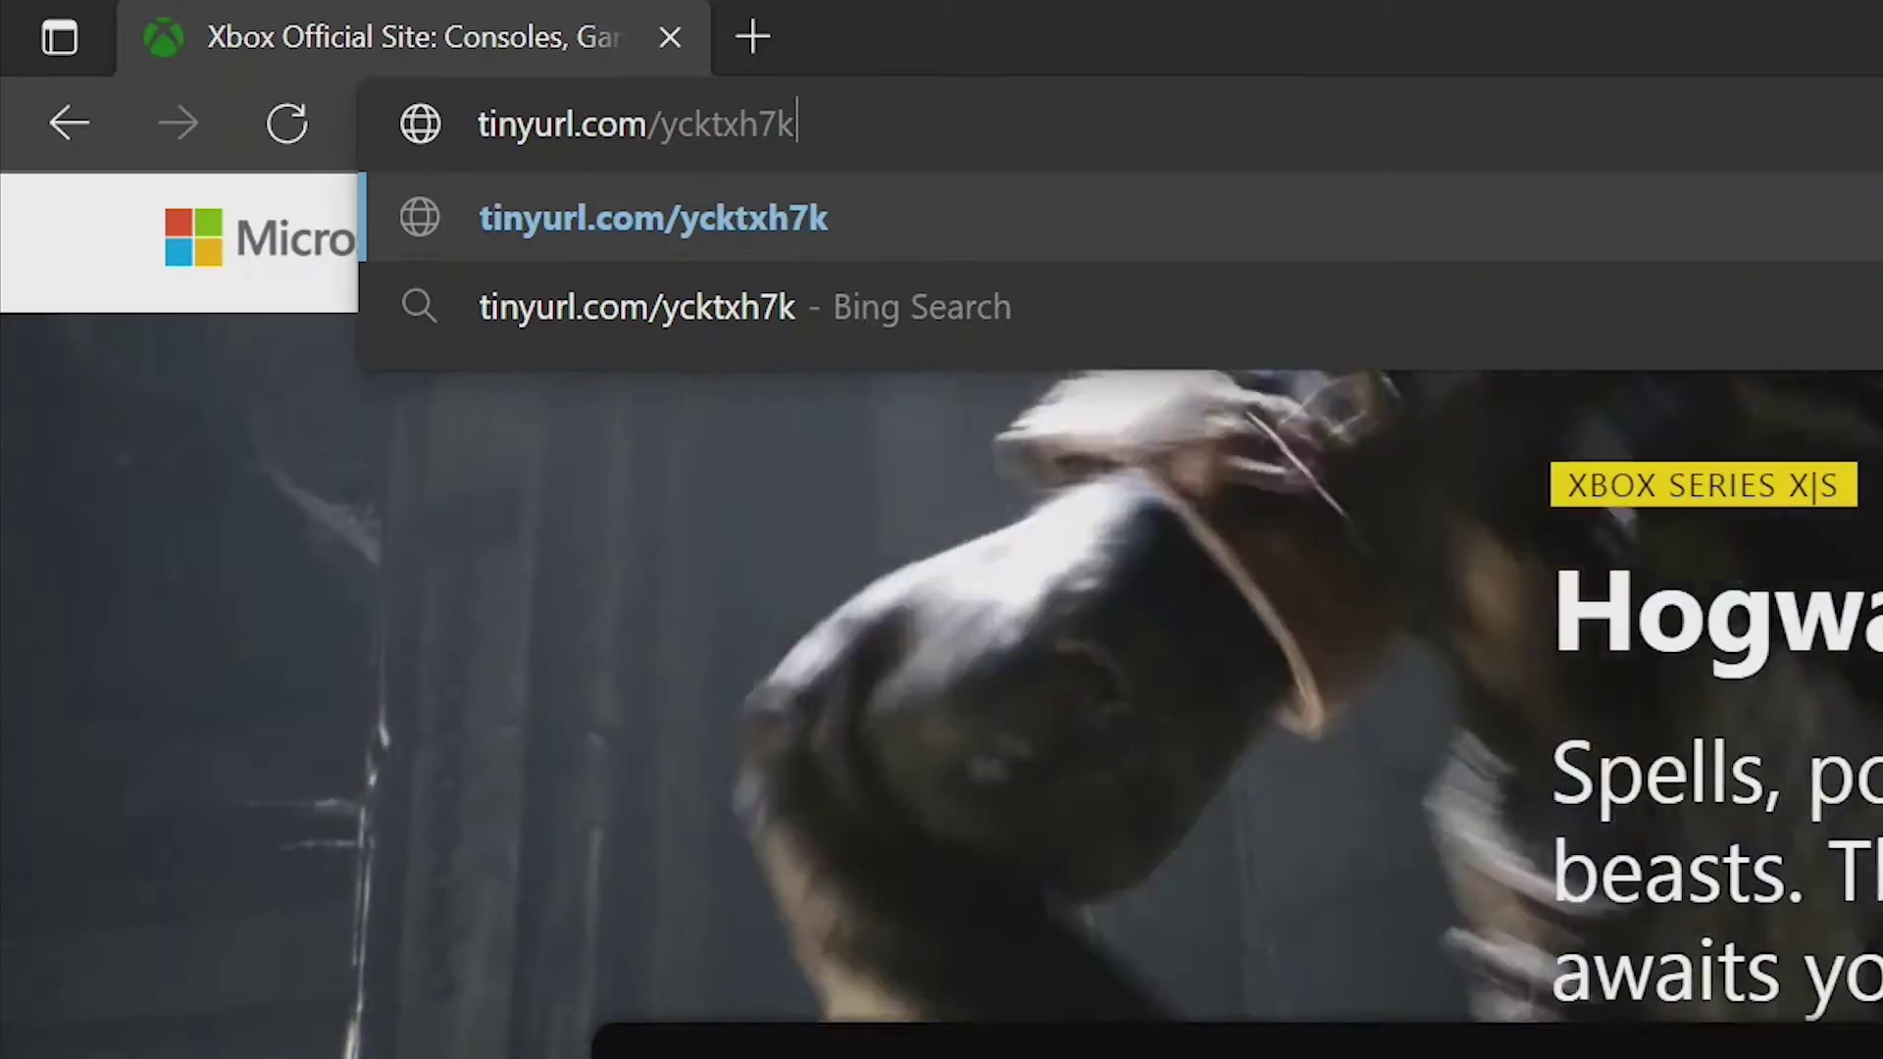
- Load the tinyurl.com/ycktxh7k link in Edge
key(Return)
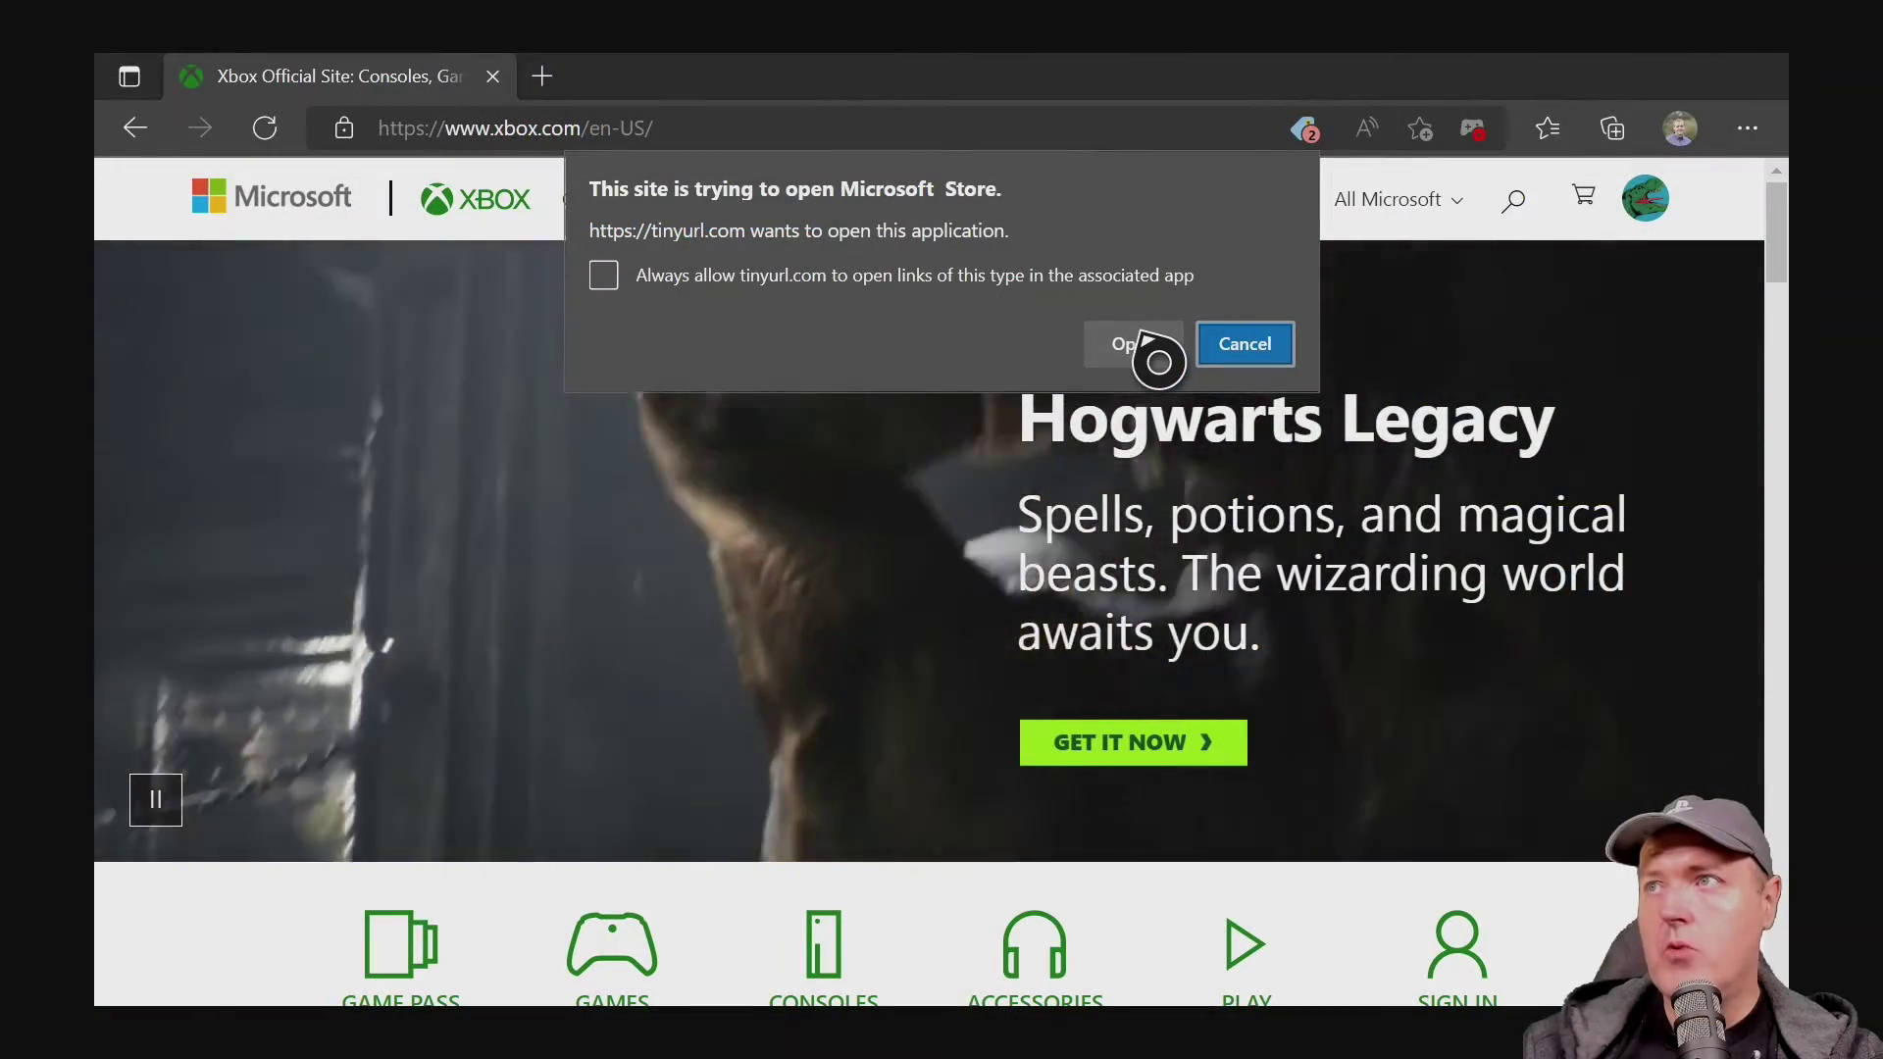
- Let the site open Microsoft Store, get the free XeniaCanaryaio app, and view its install progress
click(1135, 344)
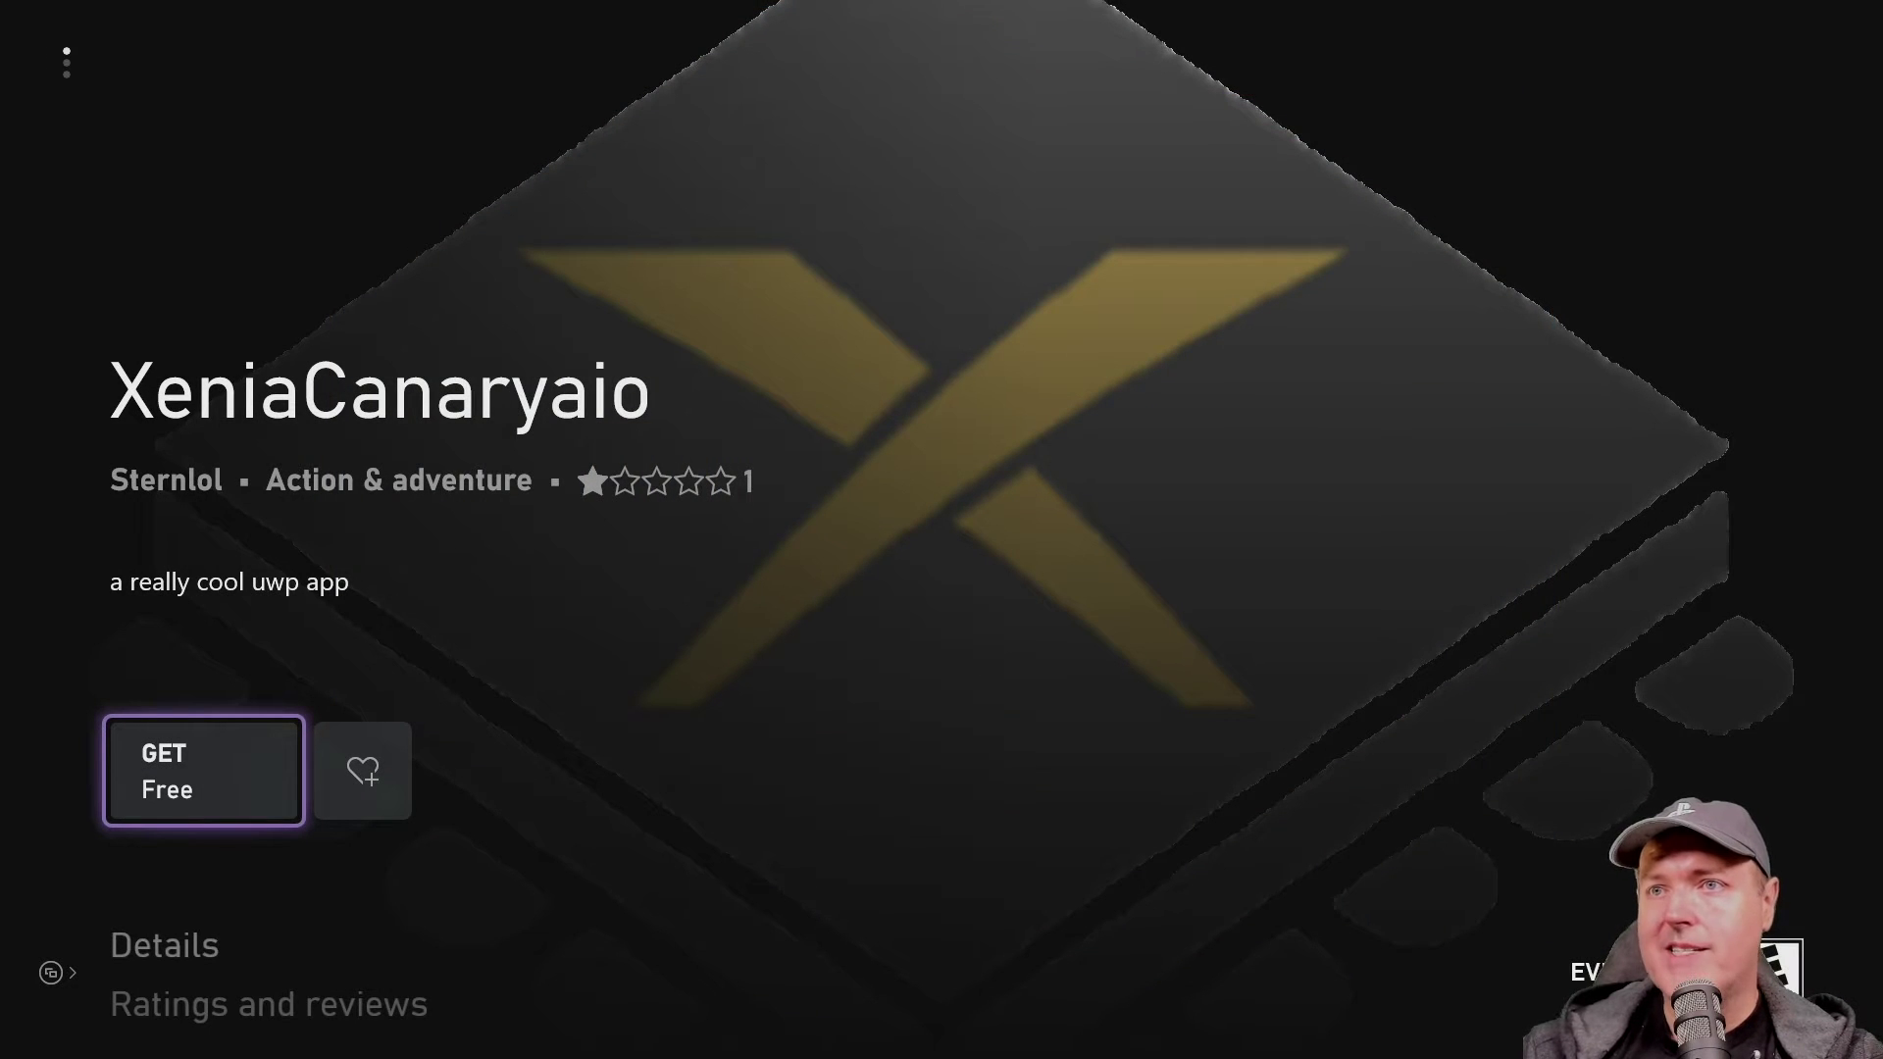
key(Return)
key(Right)
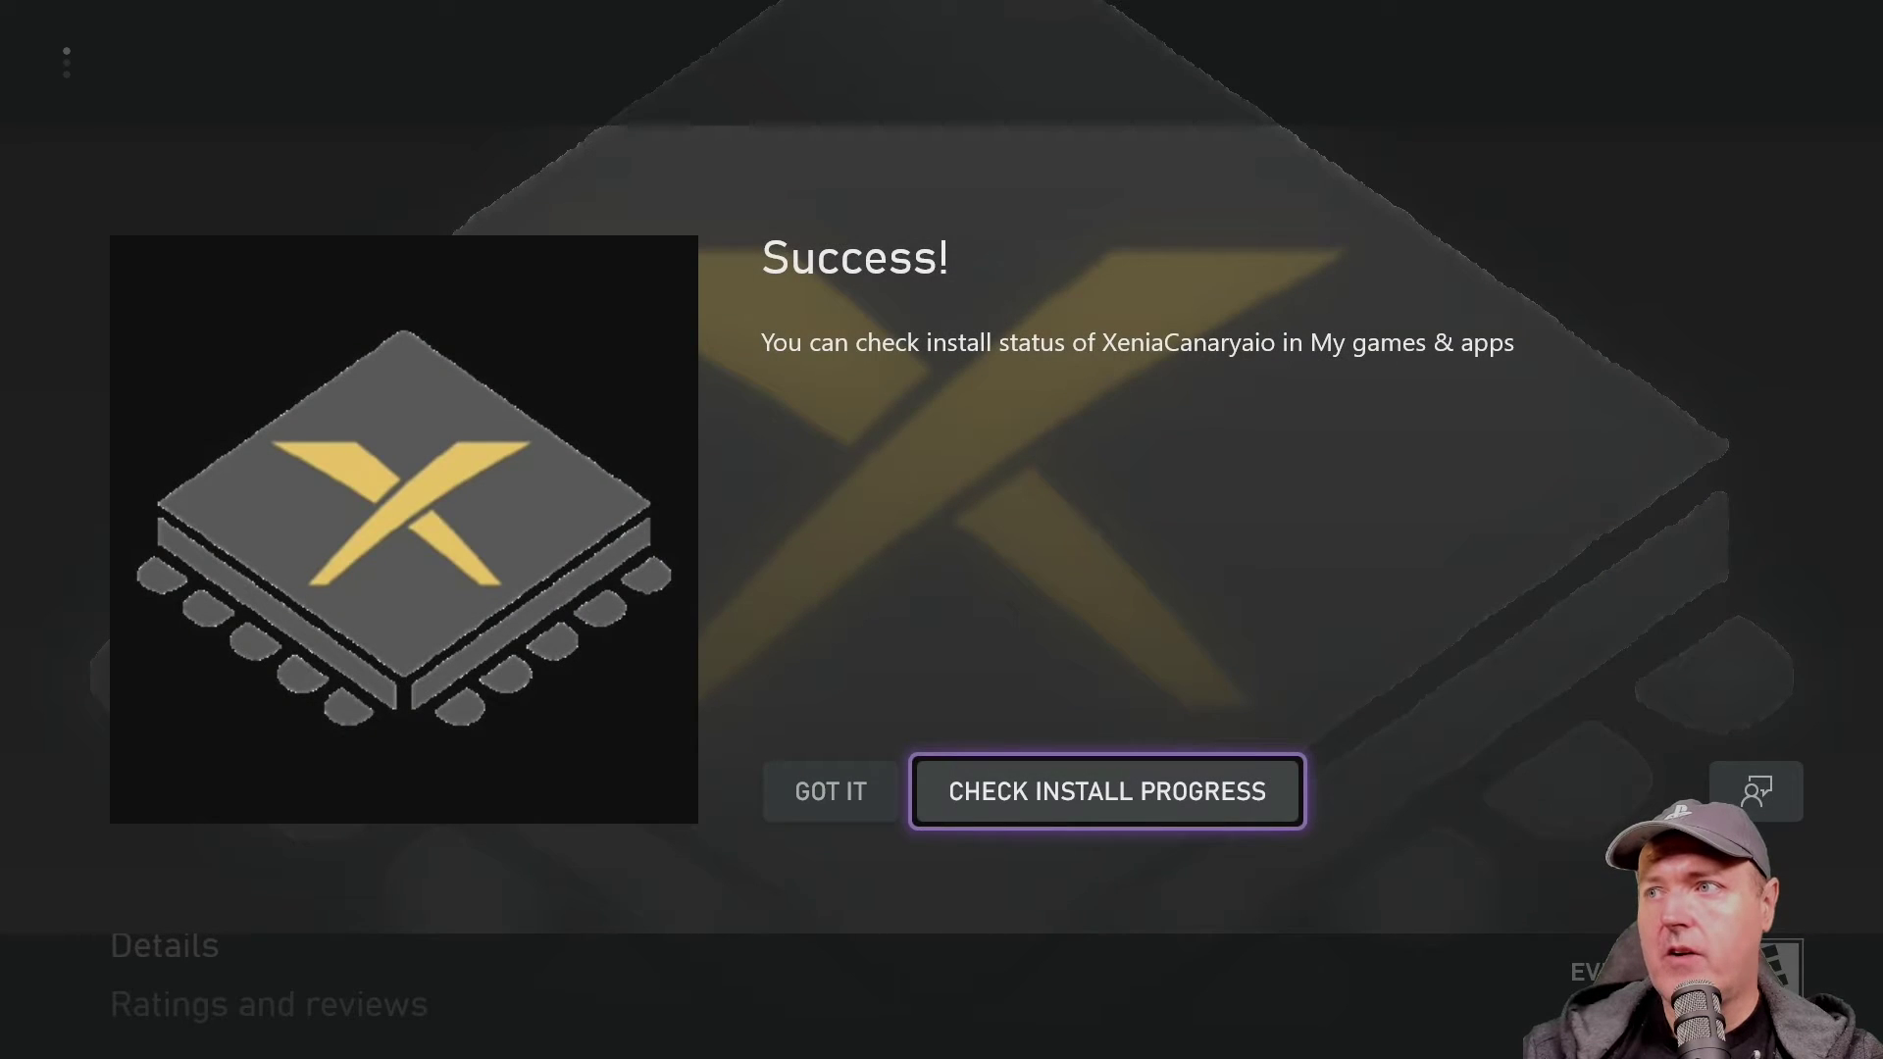
key(Return)
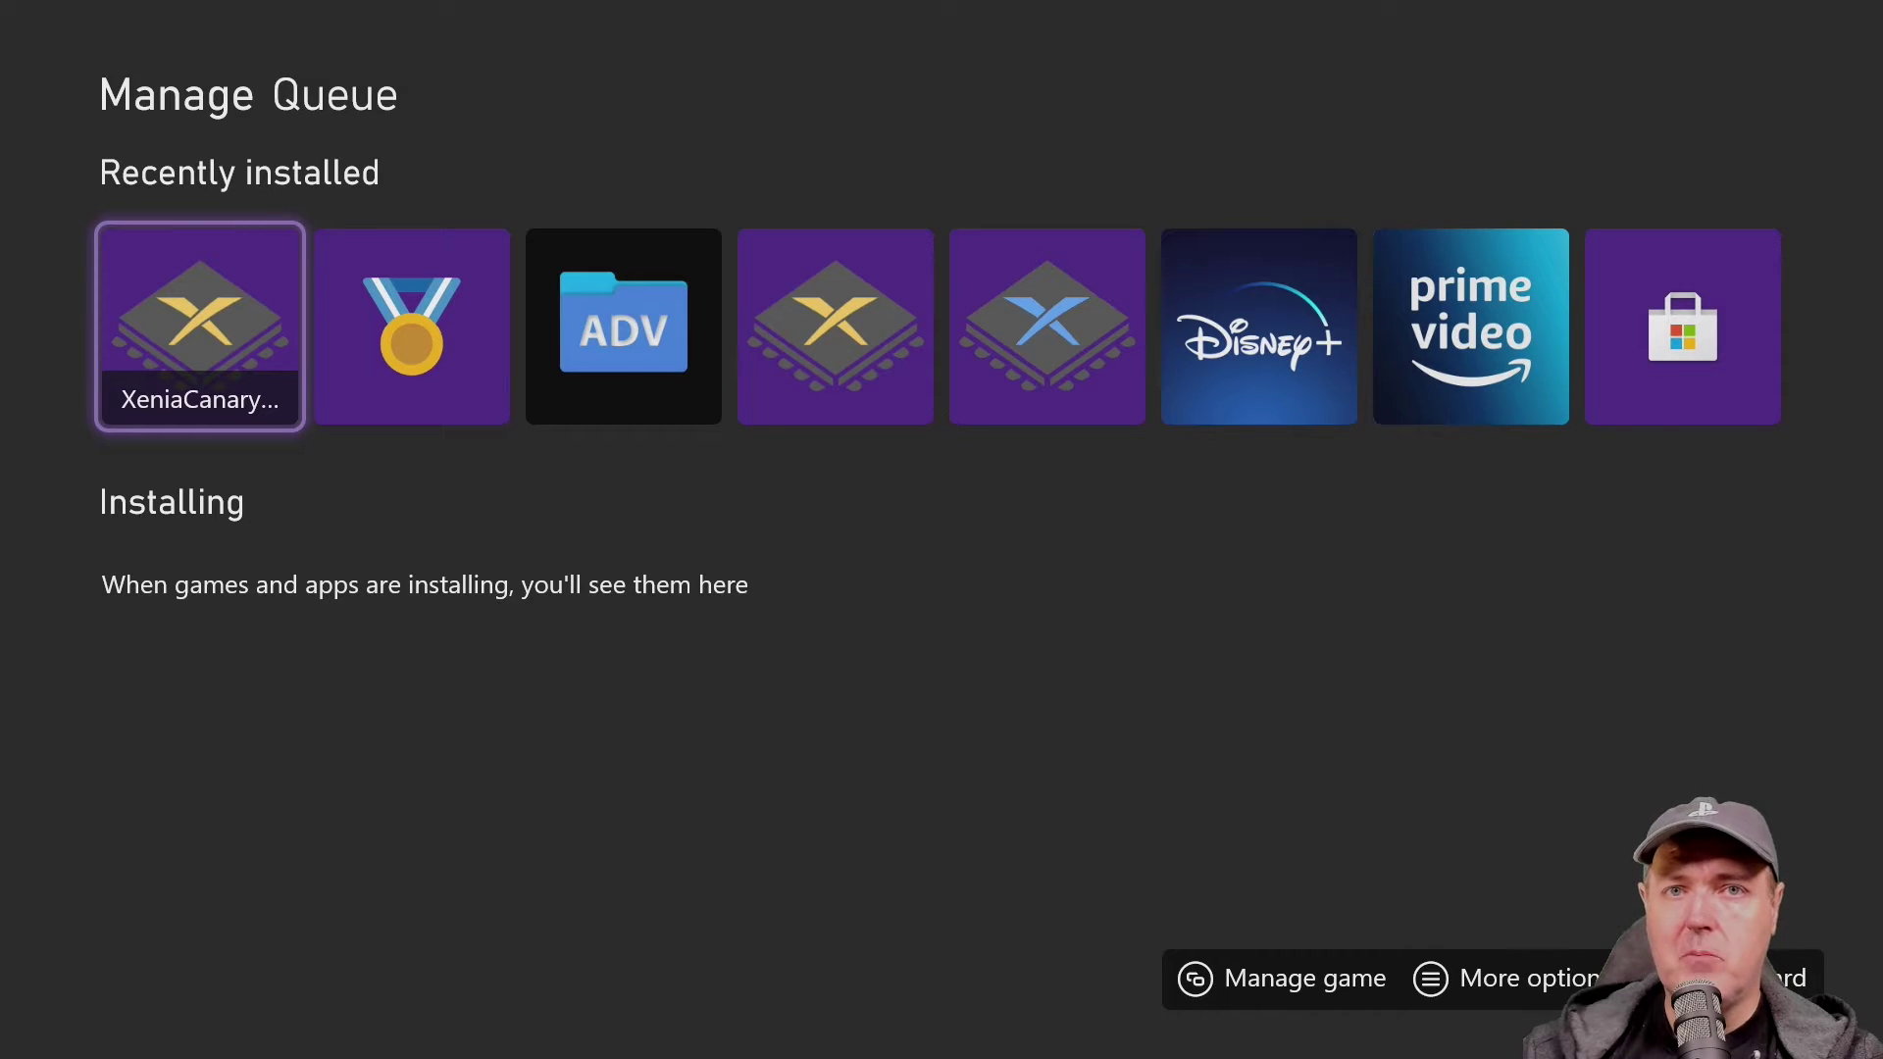
- Return Home, check the XeniaCanaryaio tile's options, then launch XeniaCanaryaio
key(Escape)
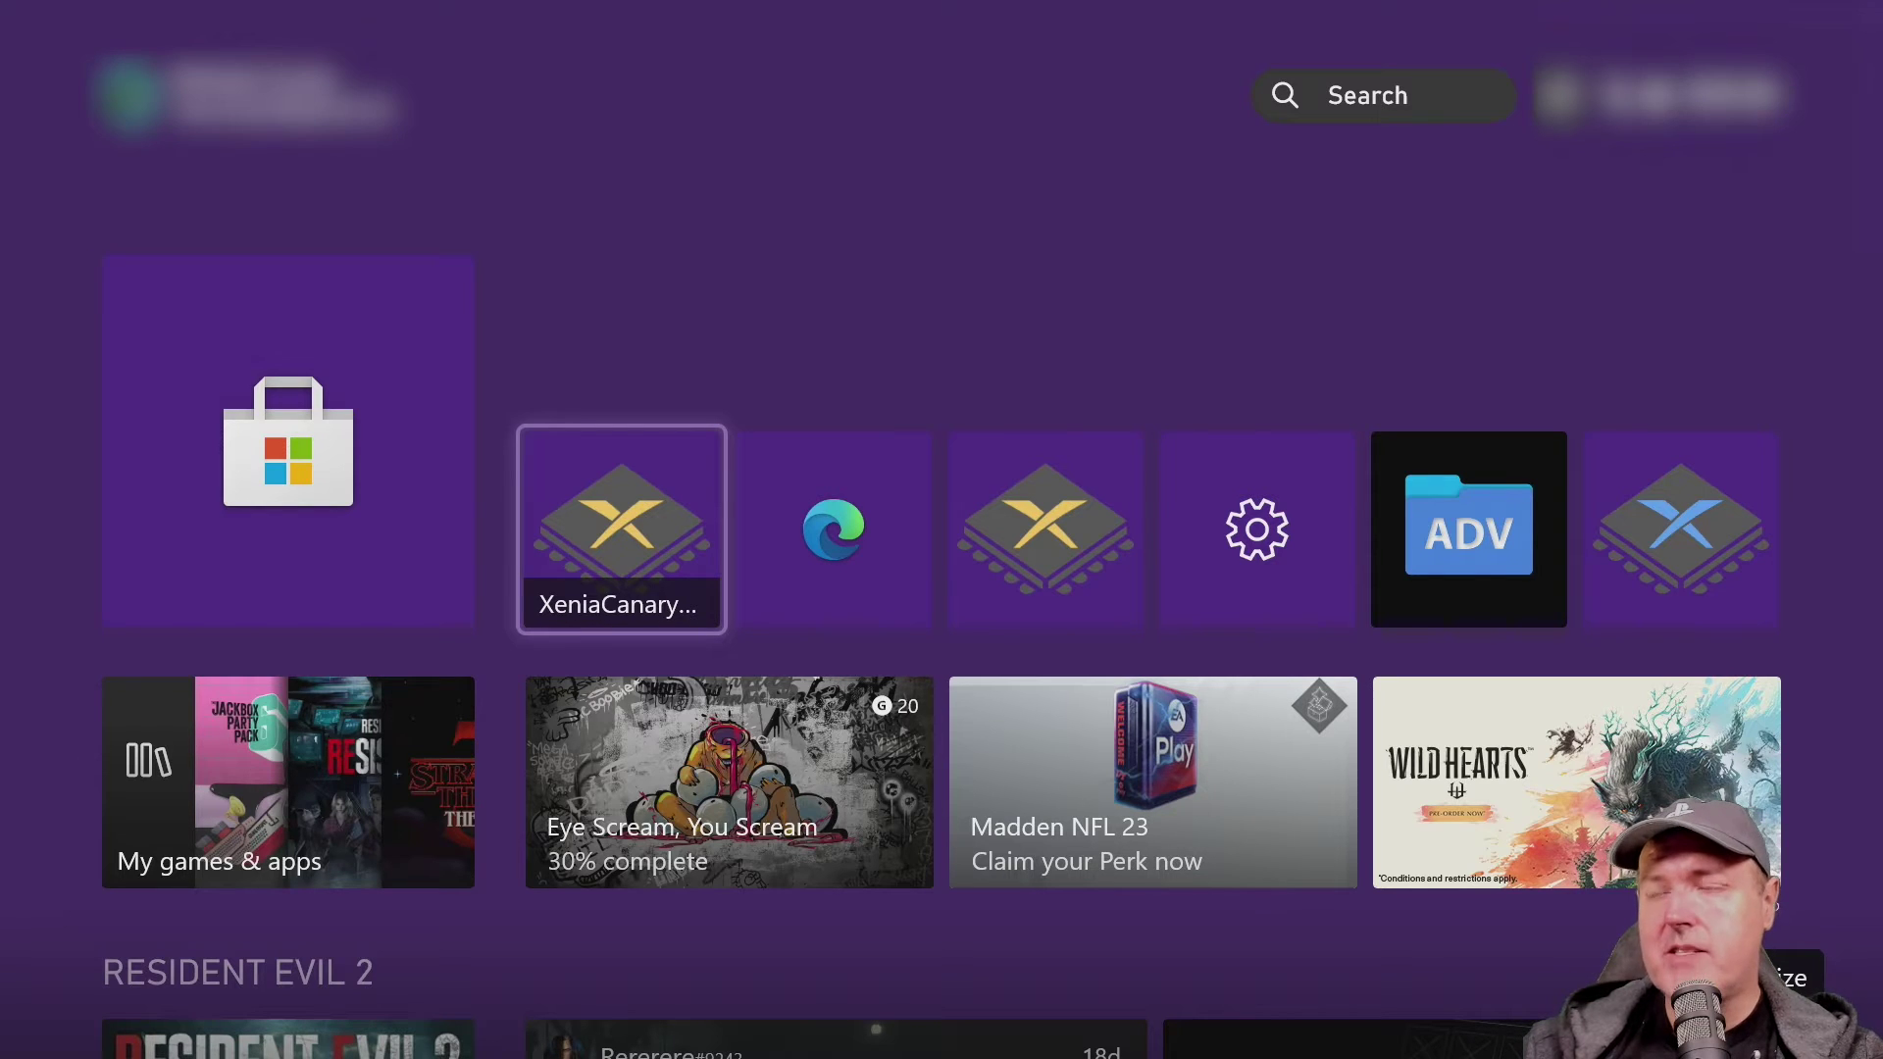
key(Right)
key(Right)
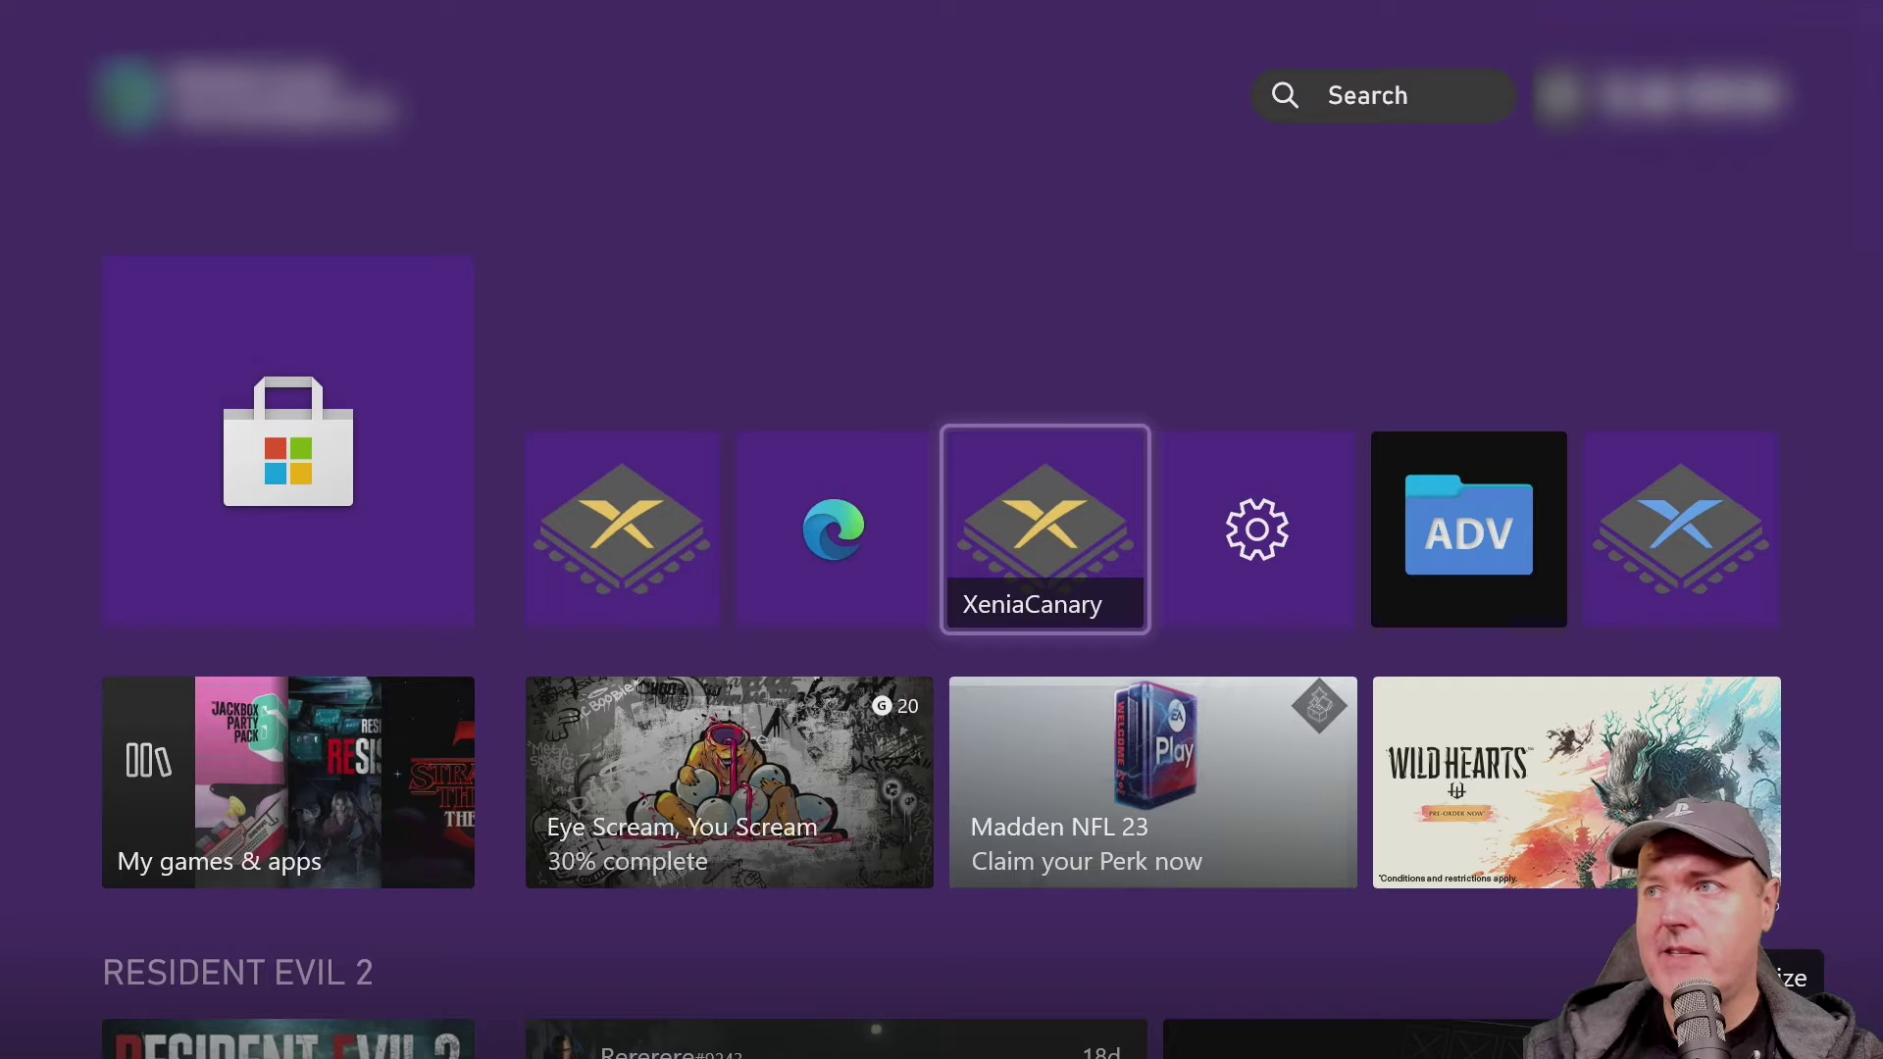
key(Left)
key(Left)
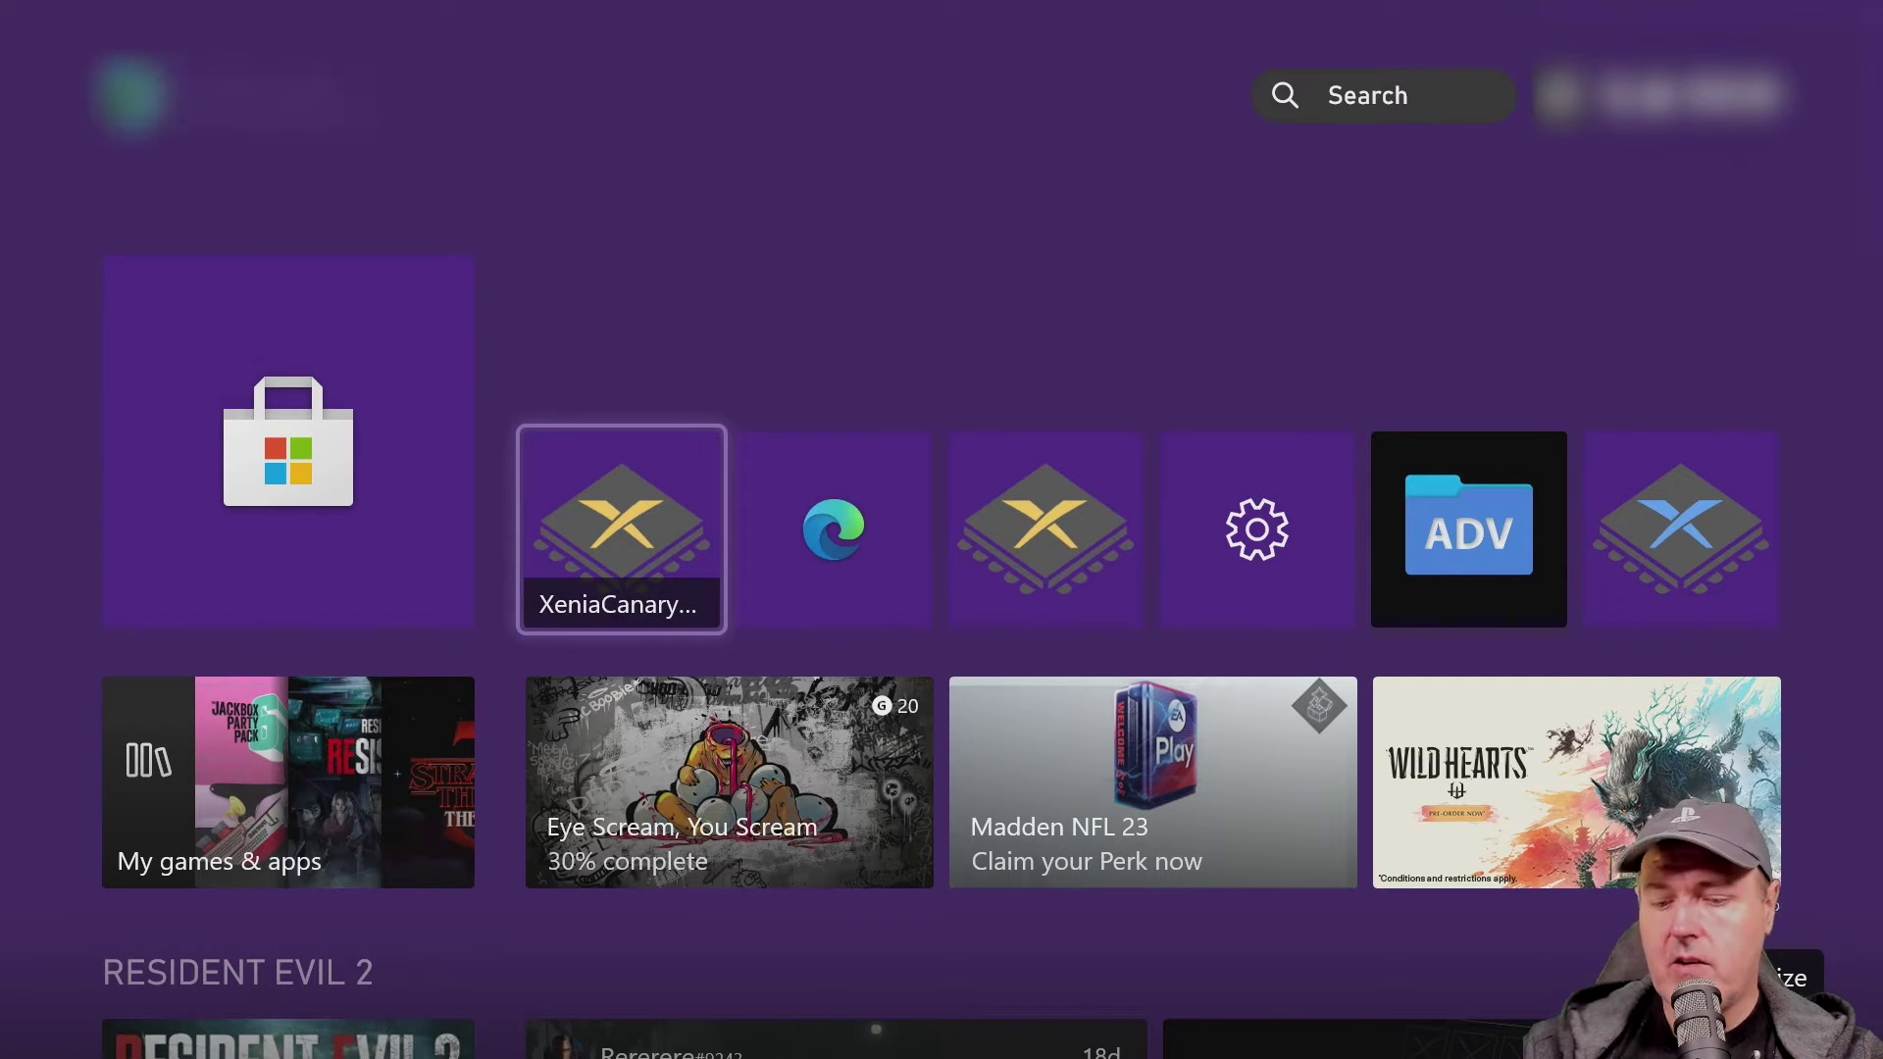
key(Menu)
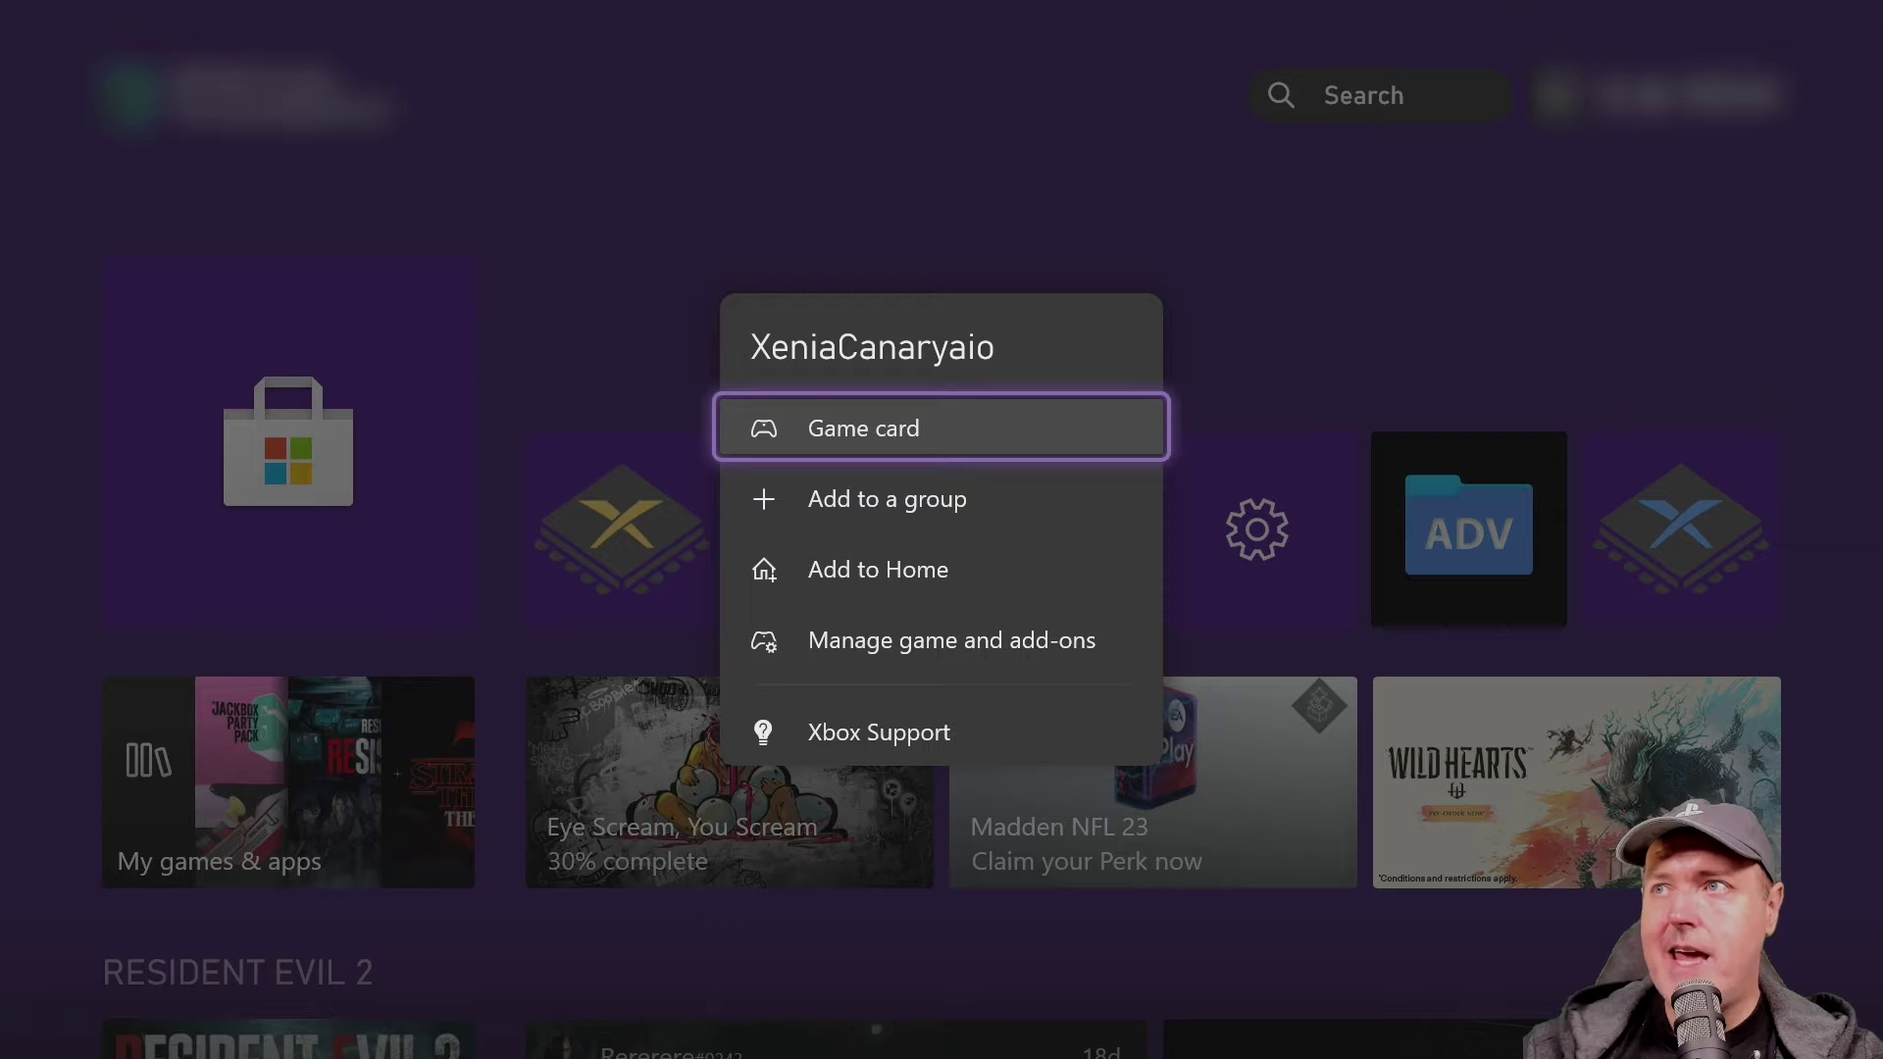
key(Escape)
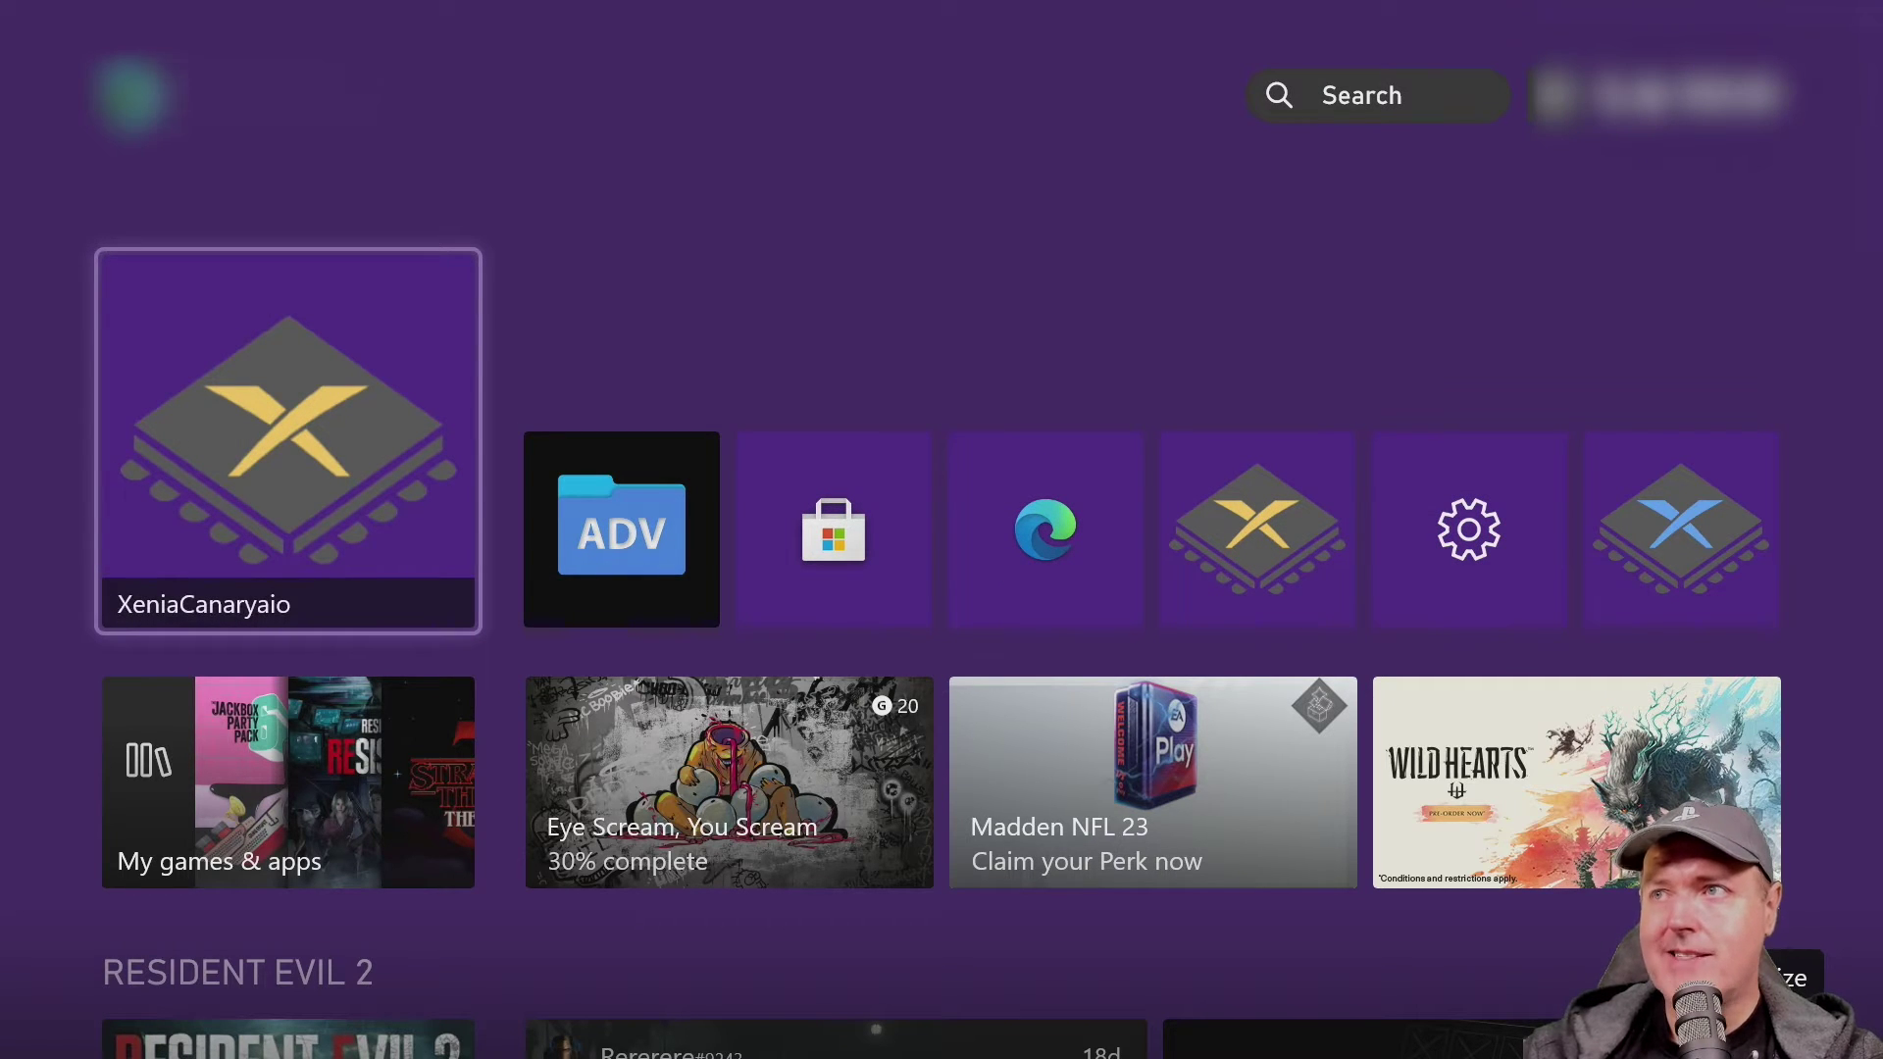
key(Return)
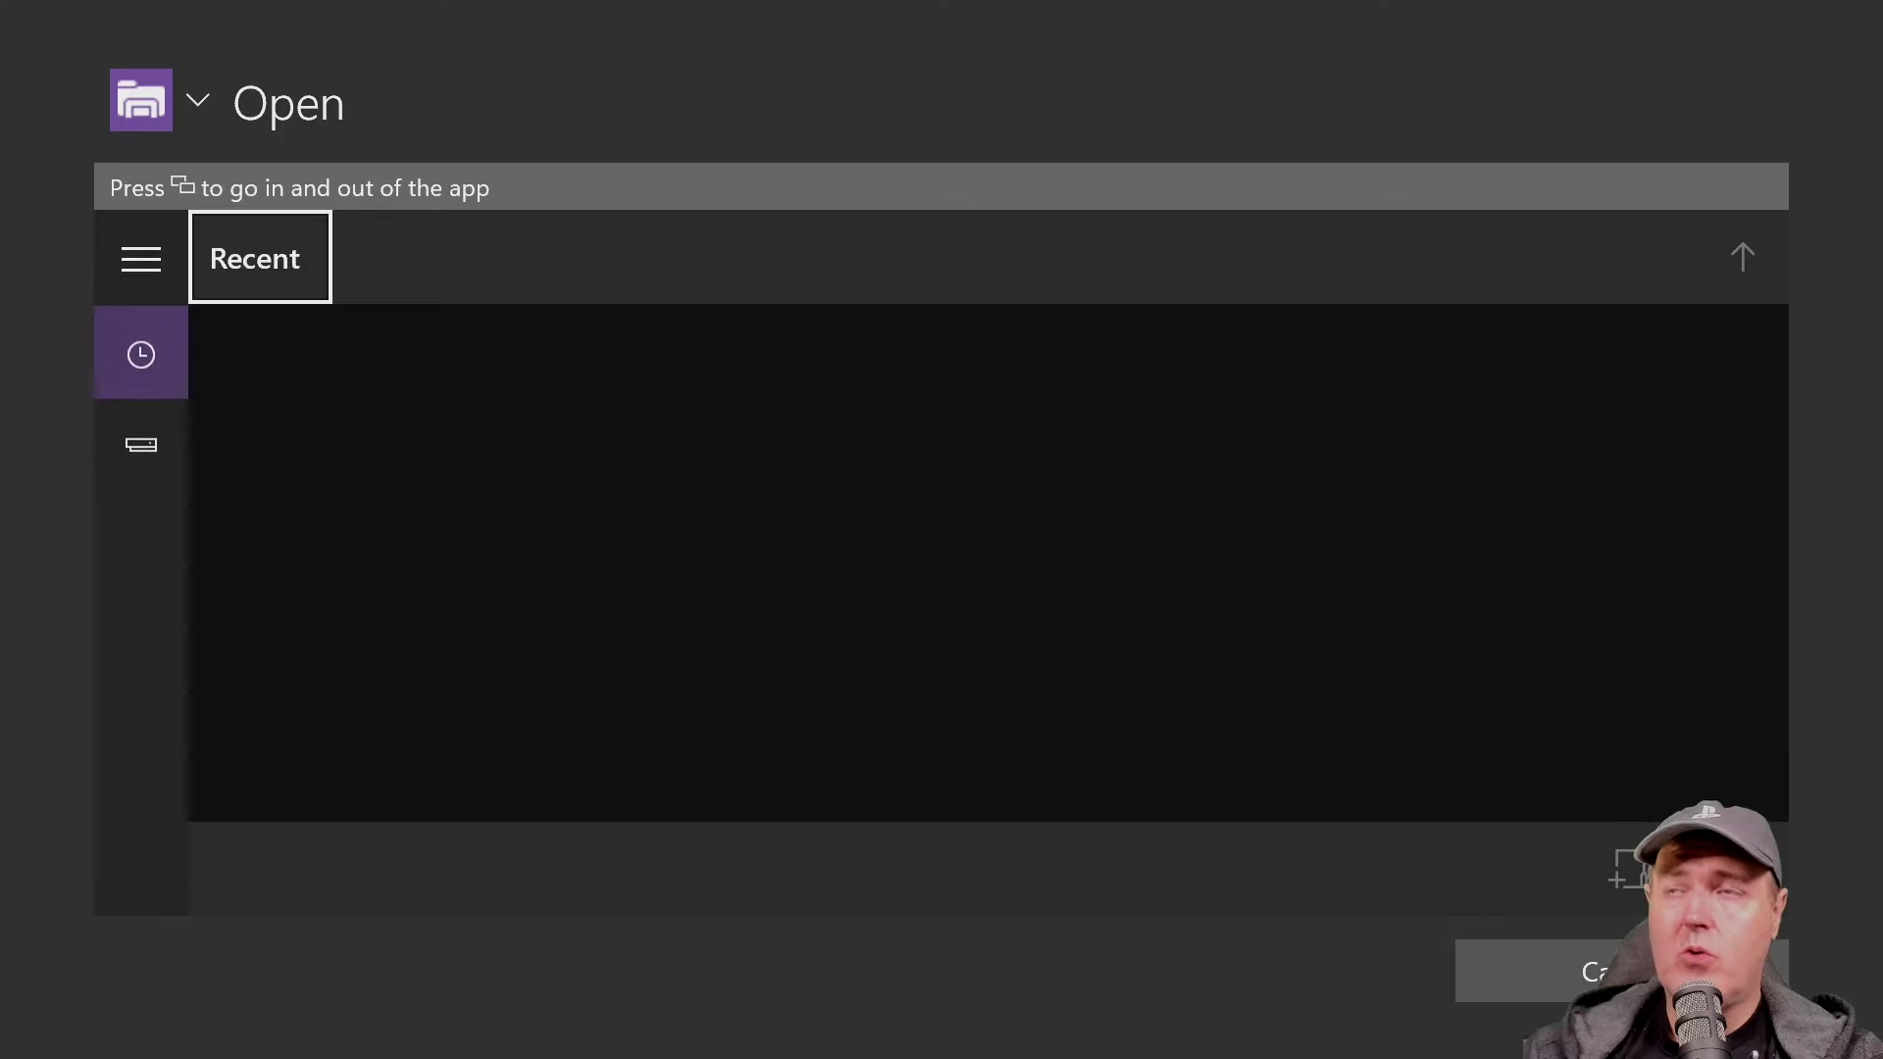
- Browse XeniaCanary's Open file picker toward the drives
key(Left)
key(Down)
key(Down)
key(Up)
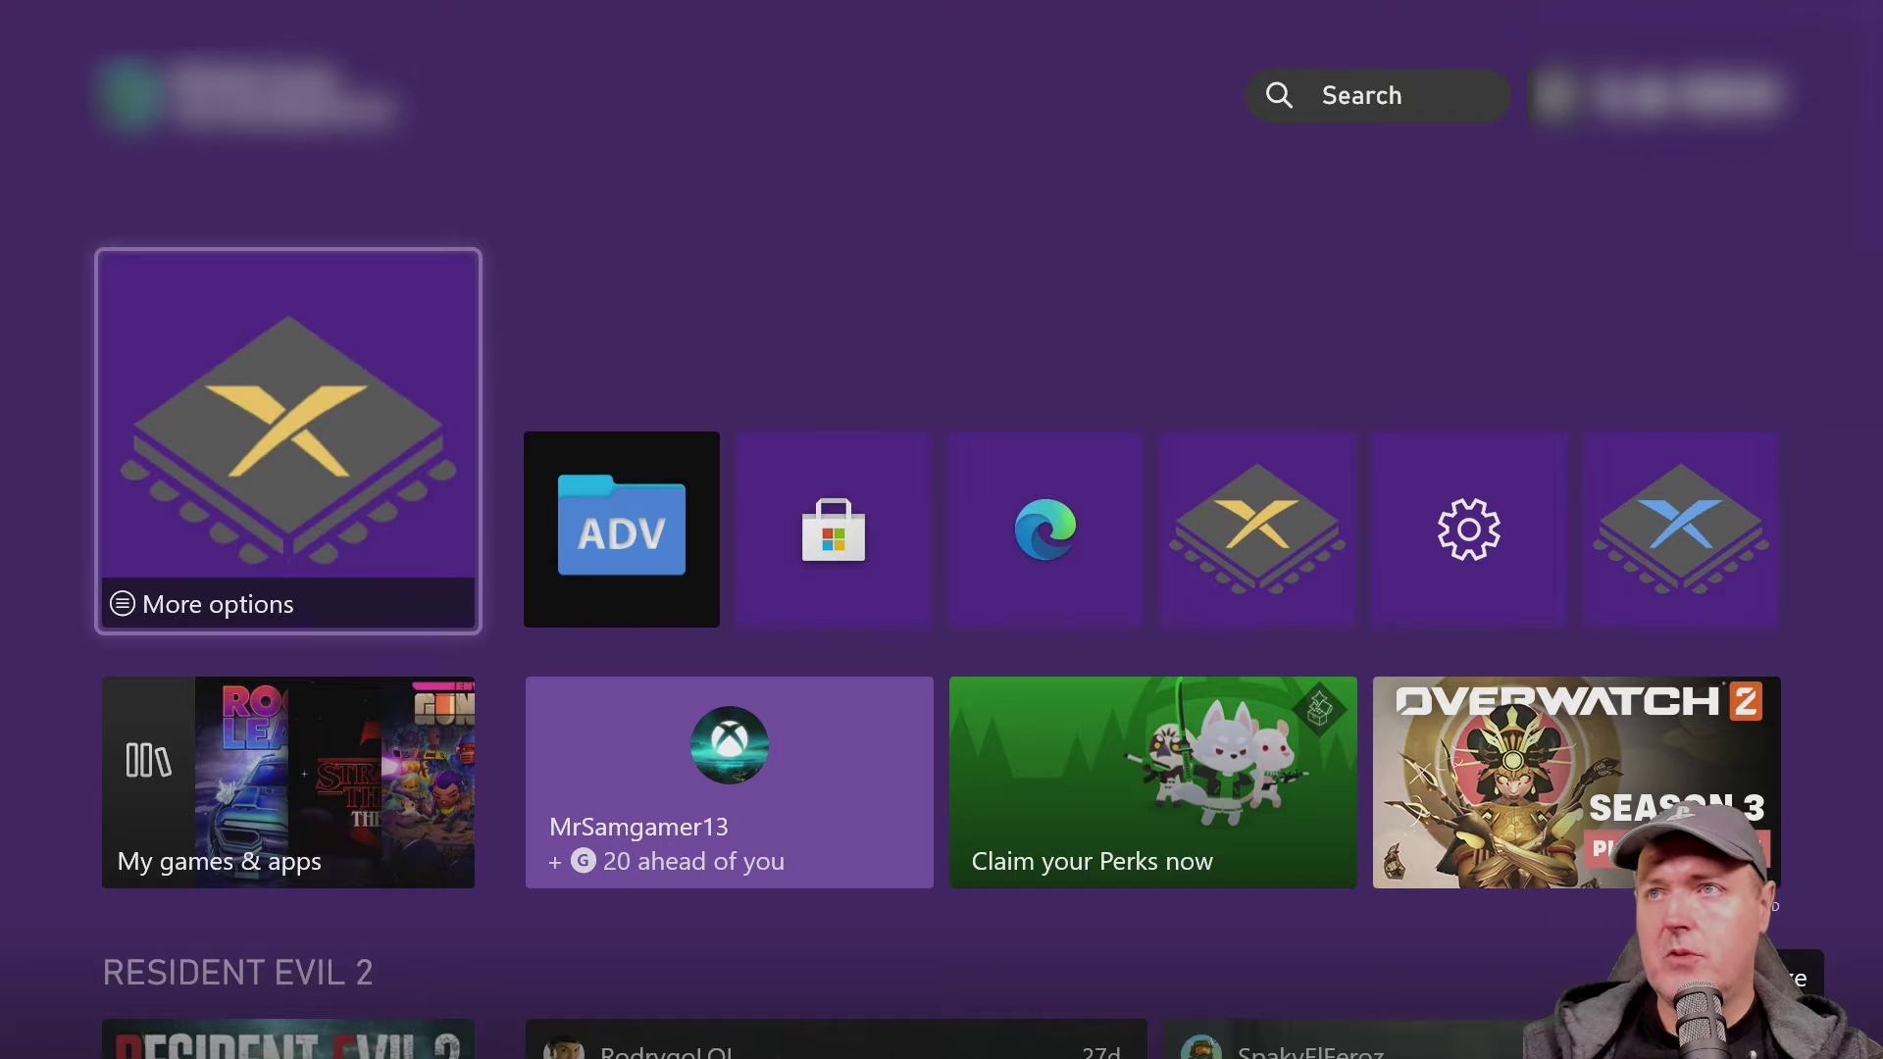
- Review the Adv File Explorer tile's options on Home, then launch Microsoft Edge
key(Right)
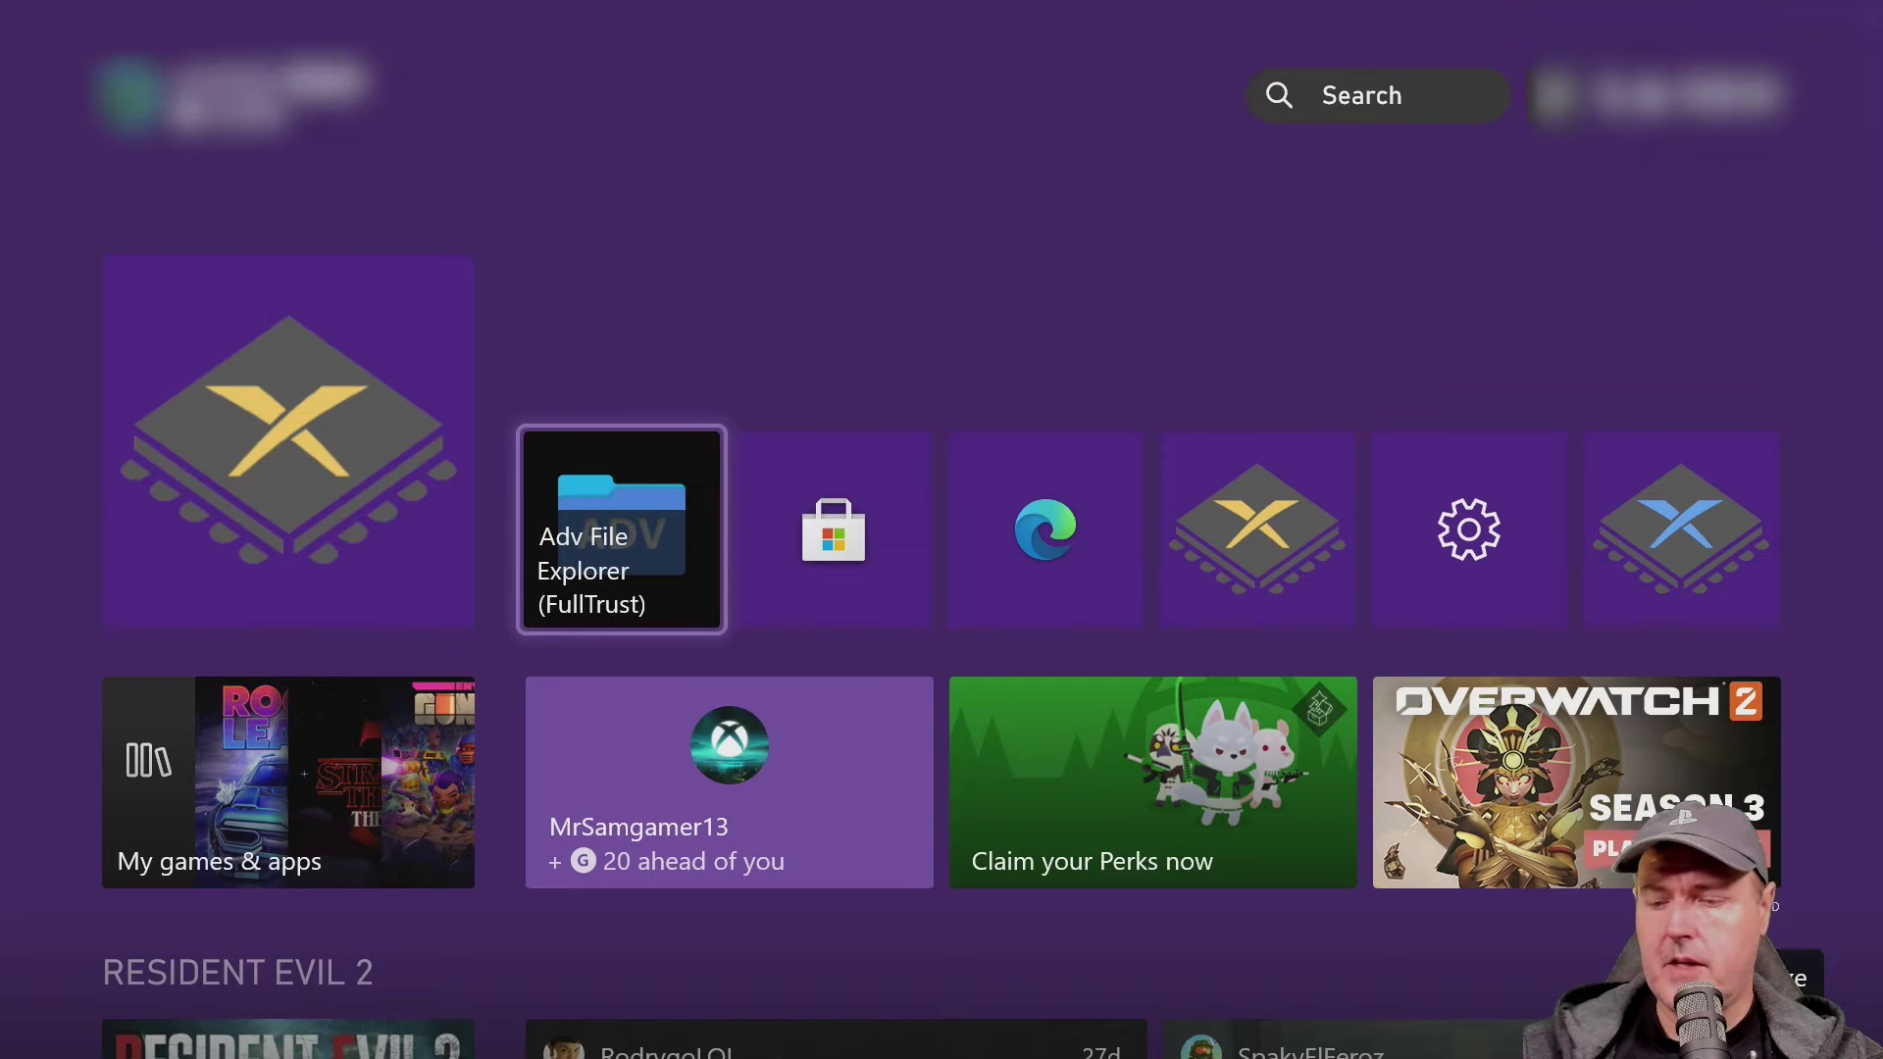
key(Menu)
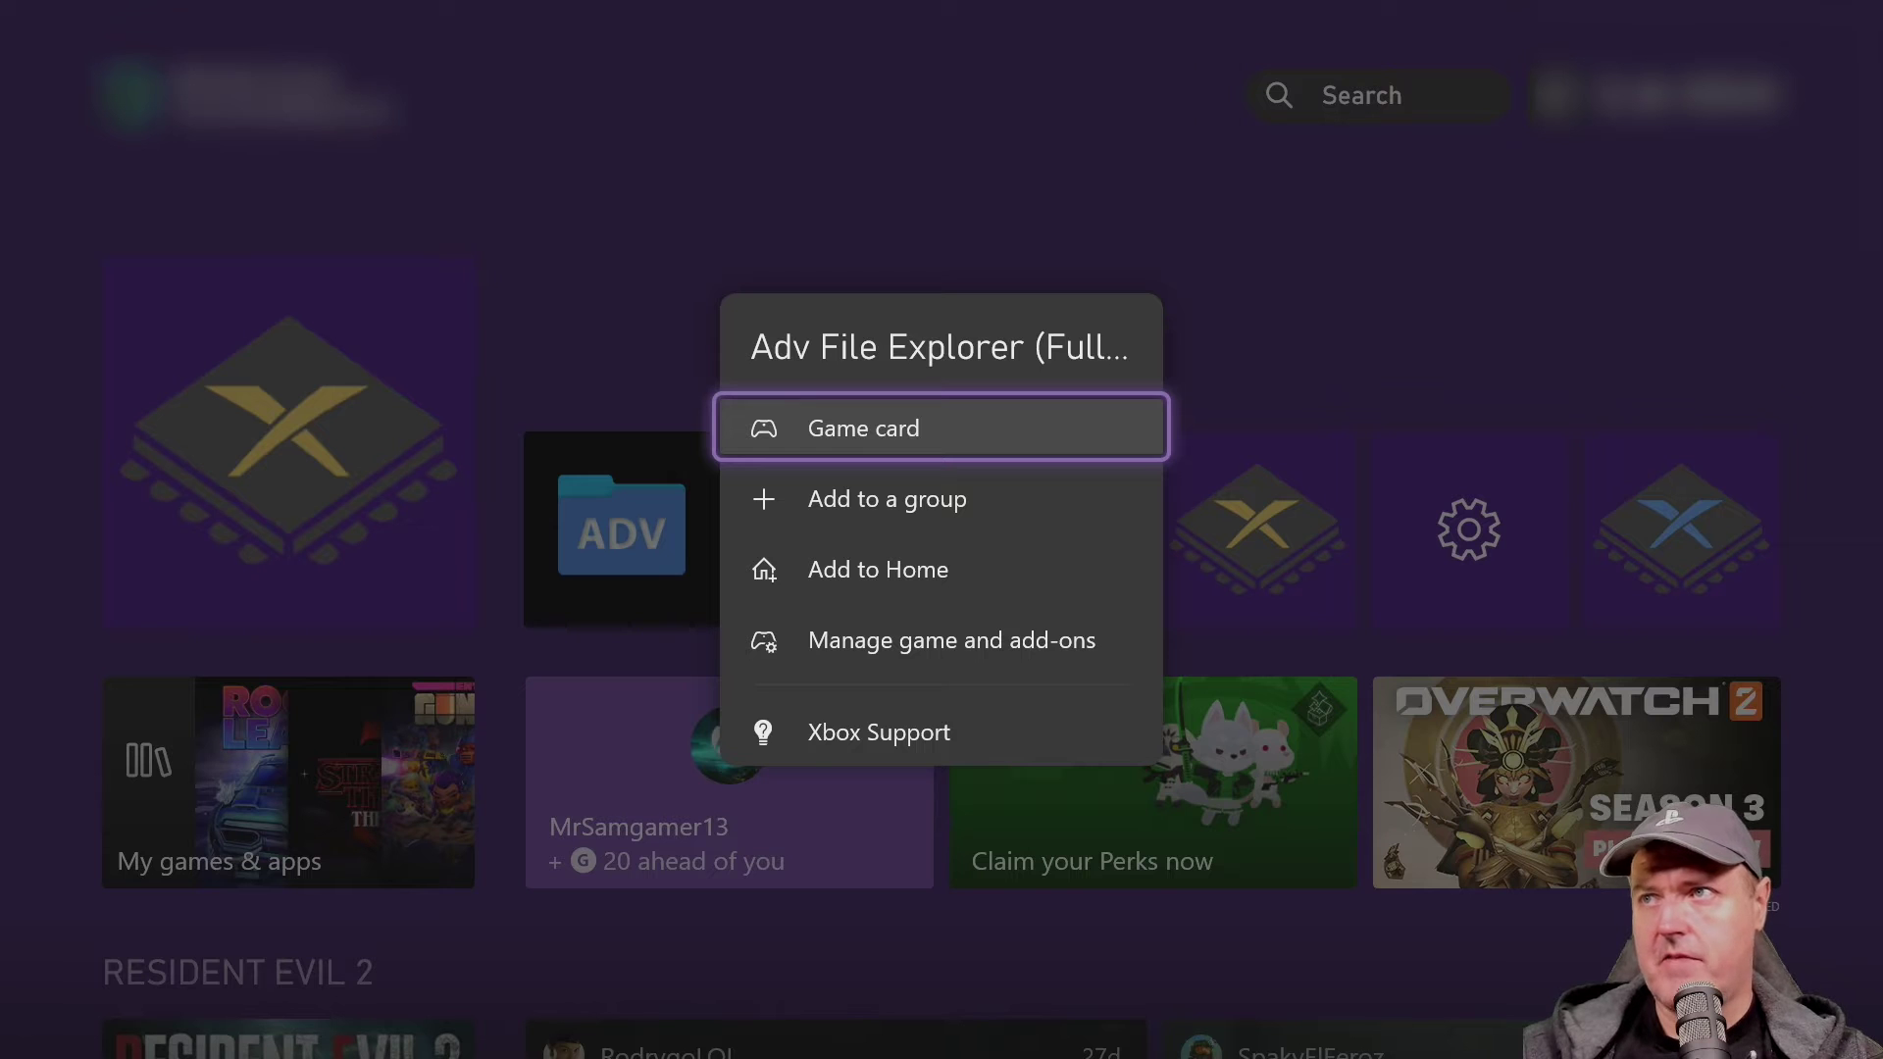
key(Escape)
key(Right)
key(Right)
key(Return)
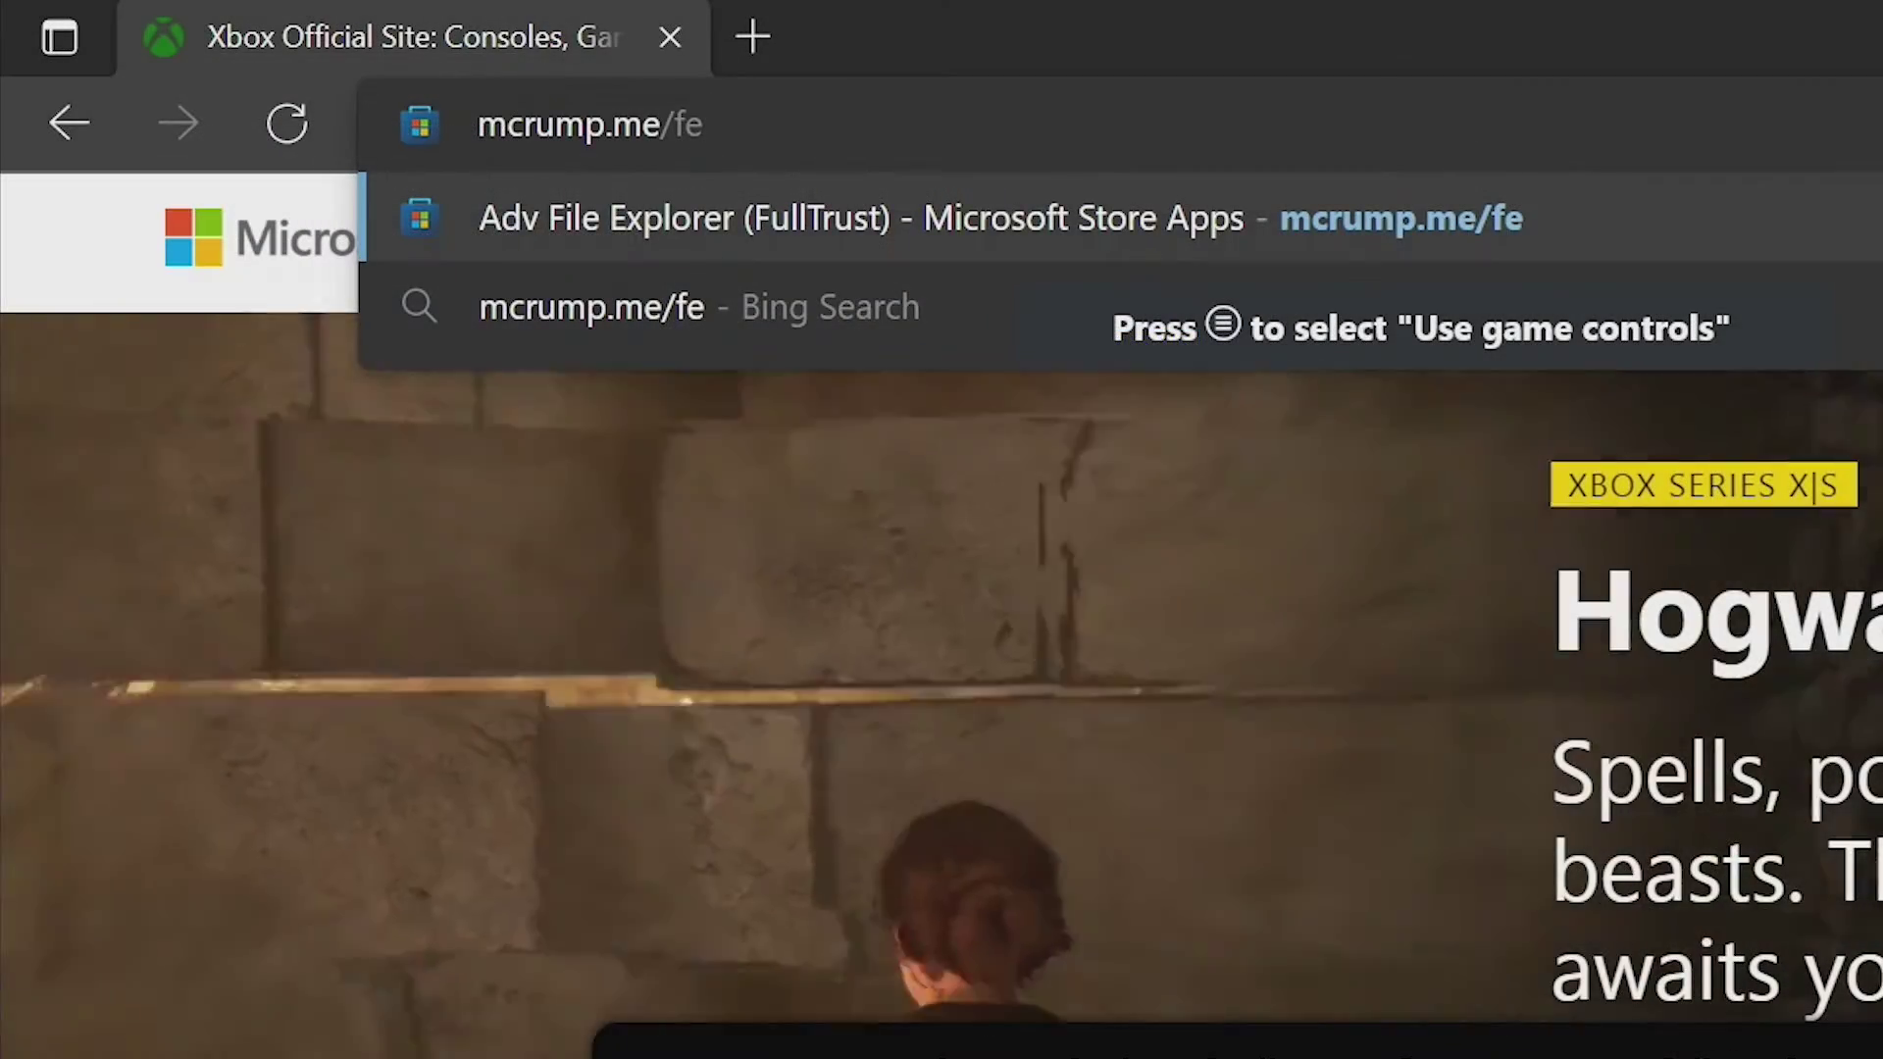
- Load mcrump.me/fe and open the Adv File Explorer (FullTrust) listing in the Store app
key(Return)
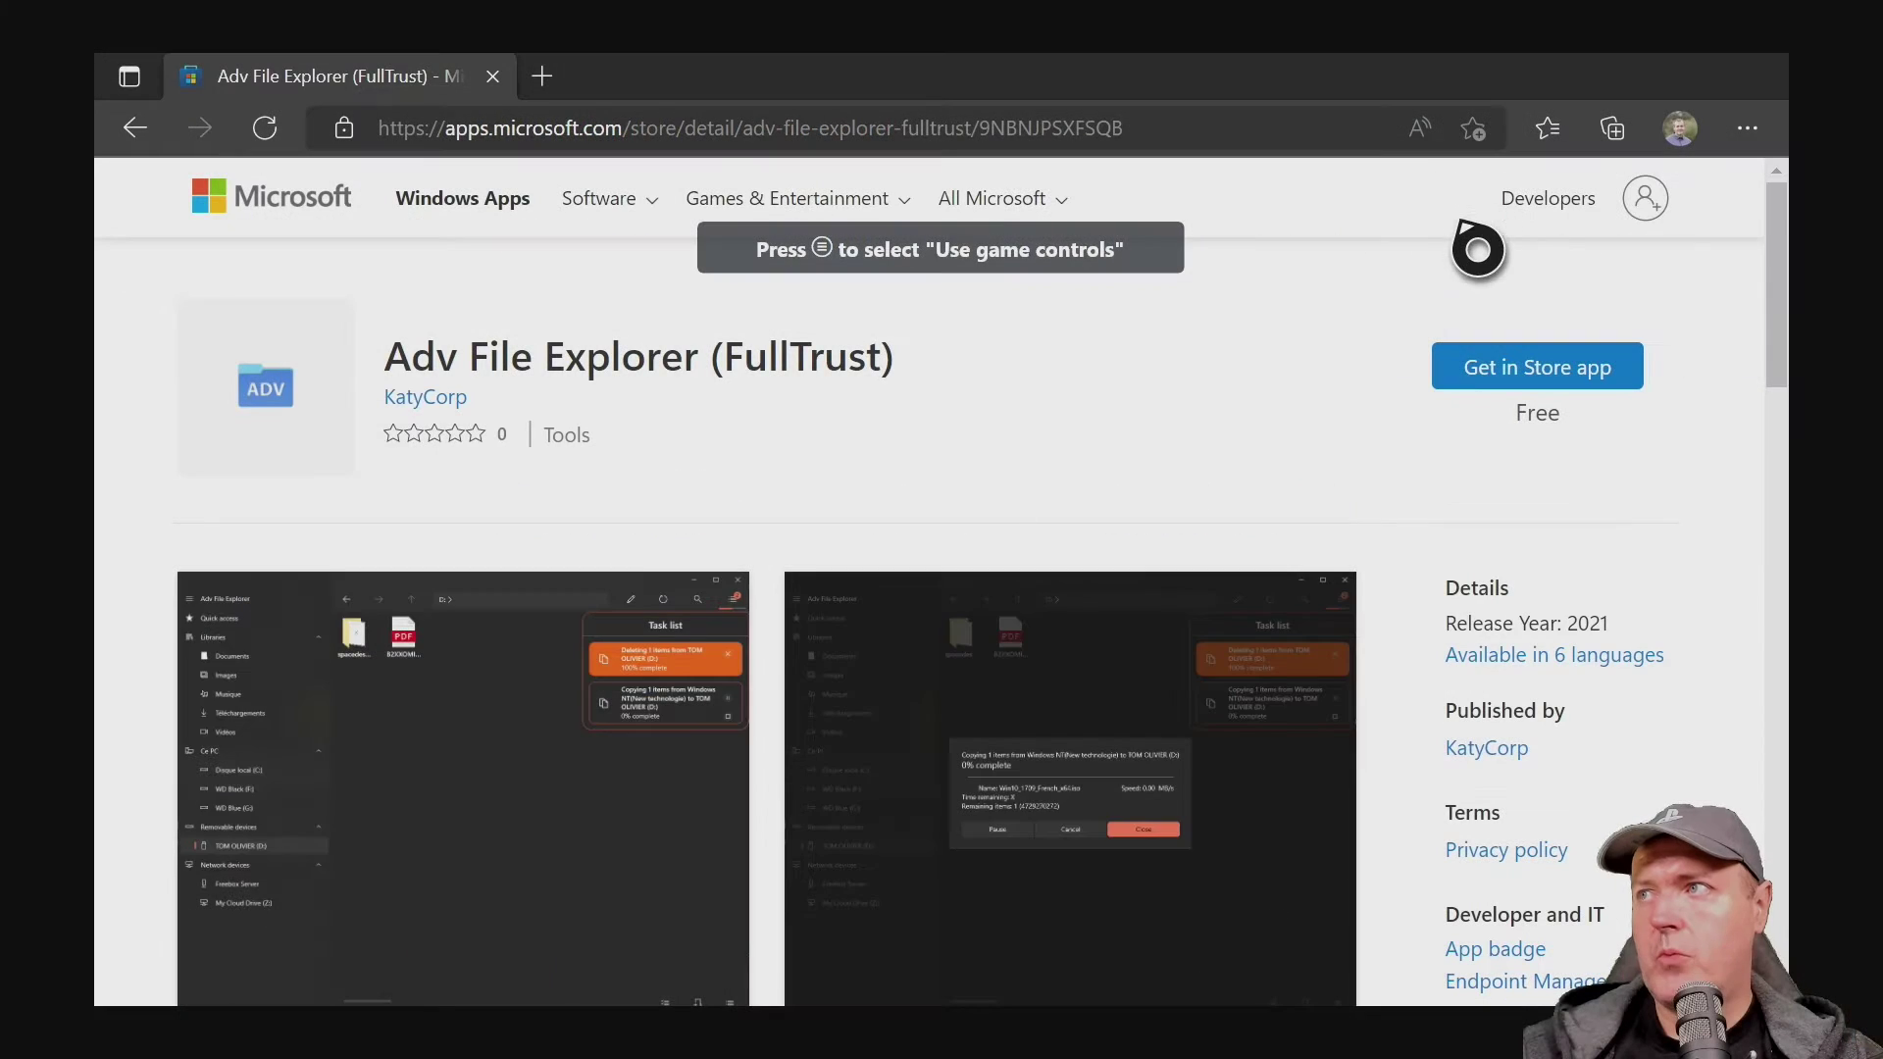
click(1479, 404)
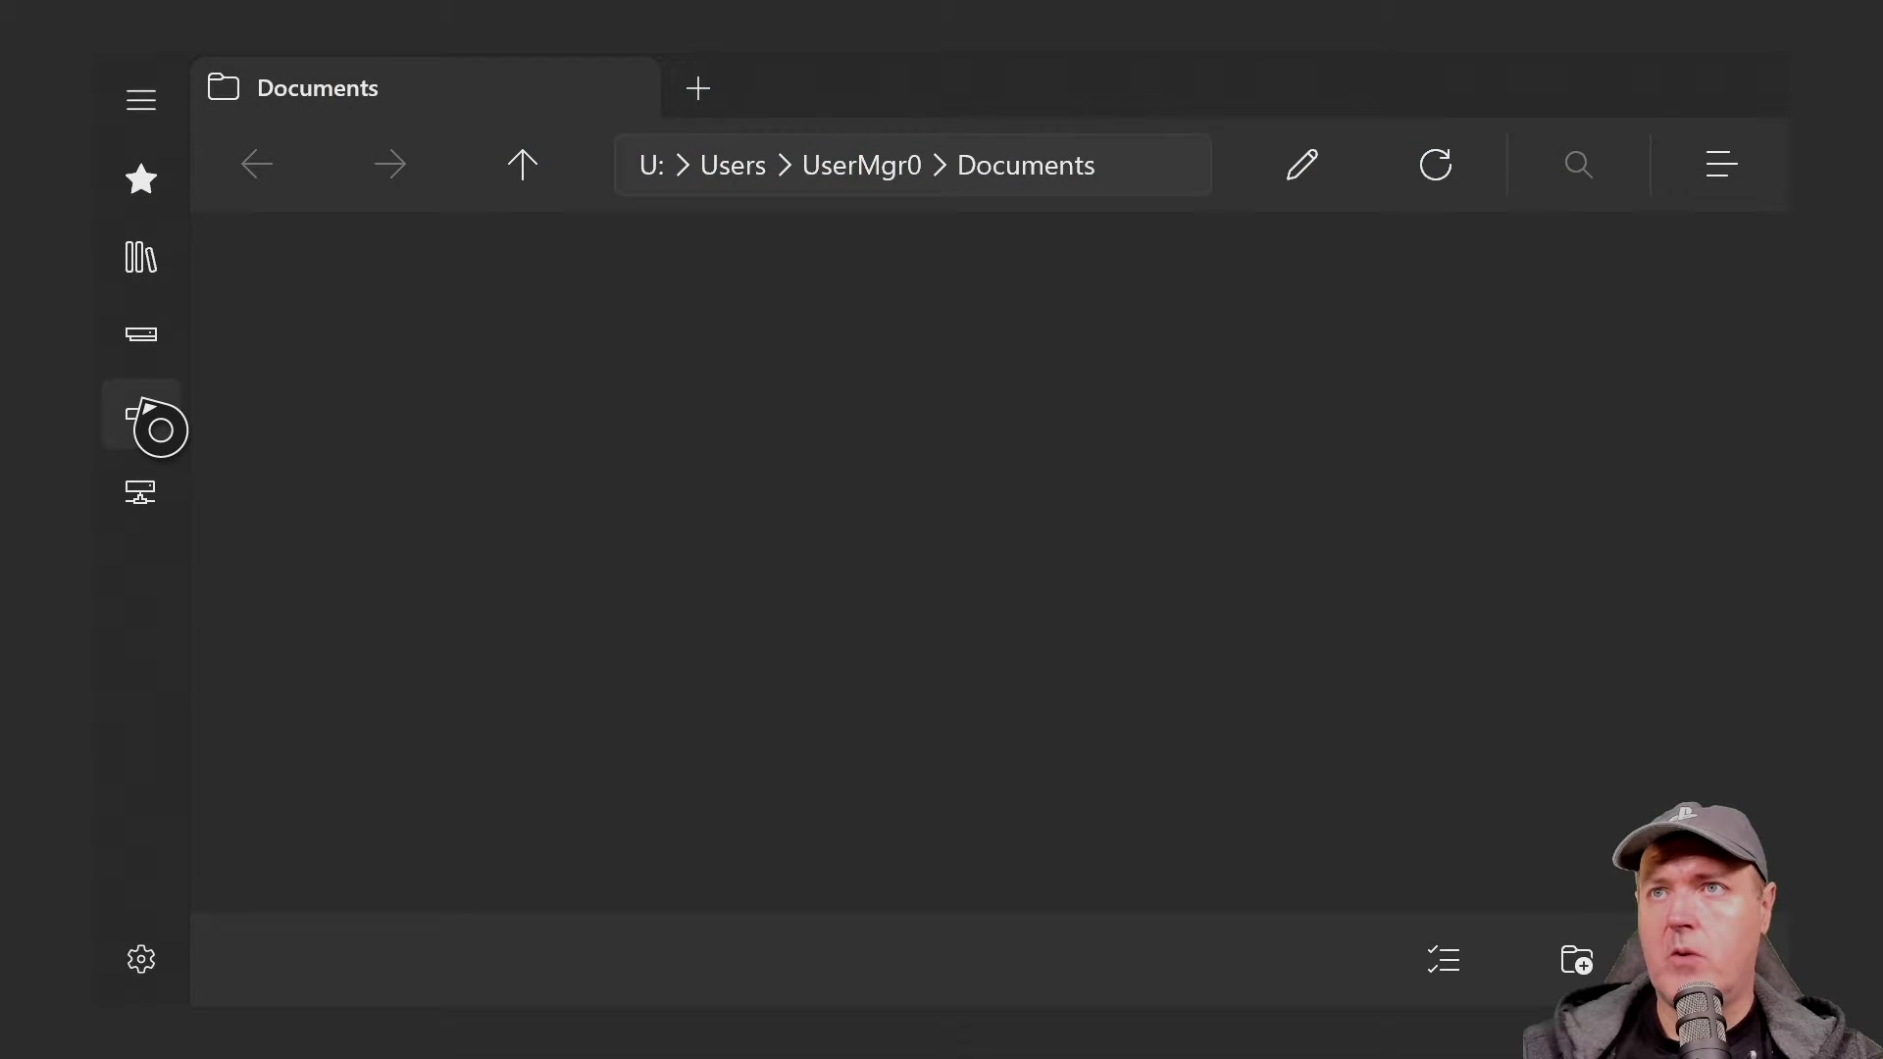
- Open the Retail_Canary_Xenia_Fix_UPDATE_2 folder on Removable Disk (D:)
click(142, 410)
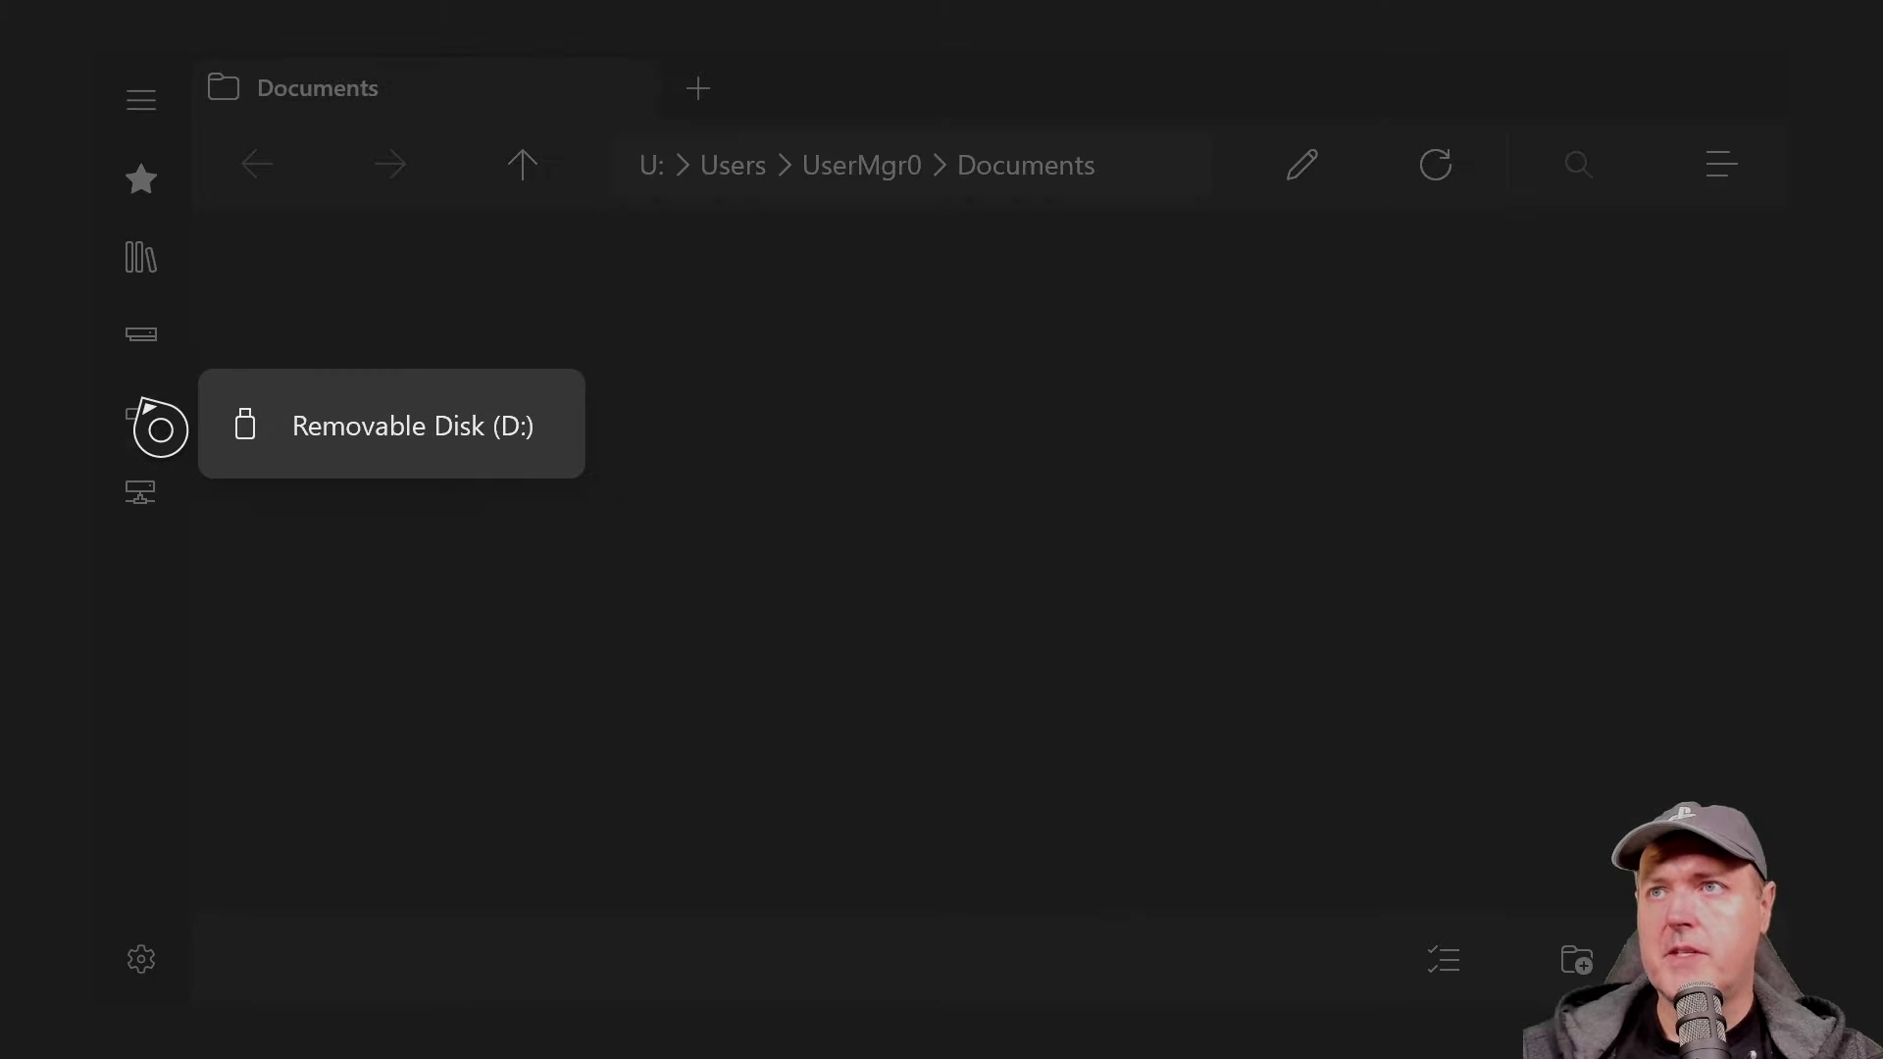
click(457, 445)
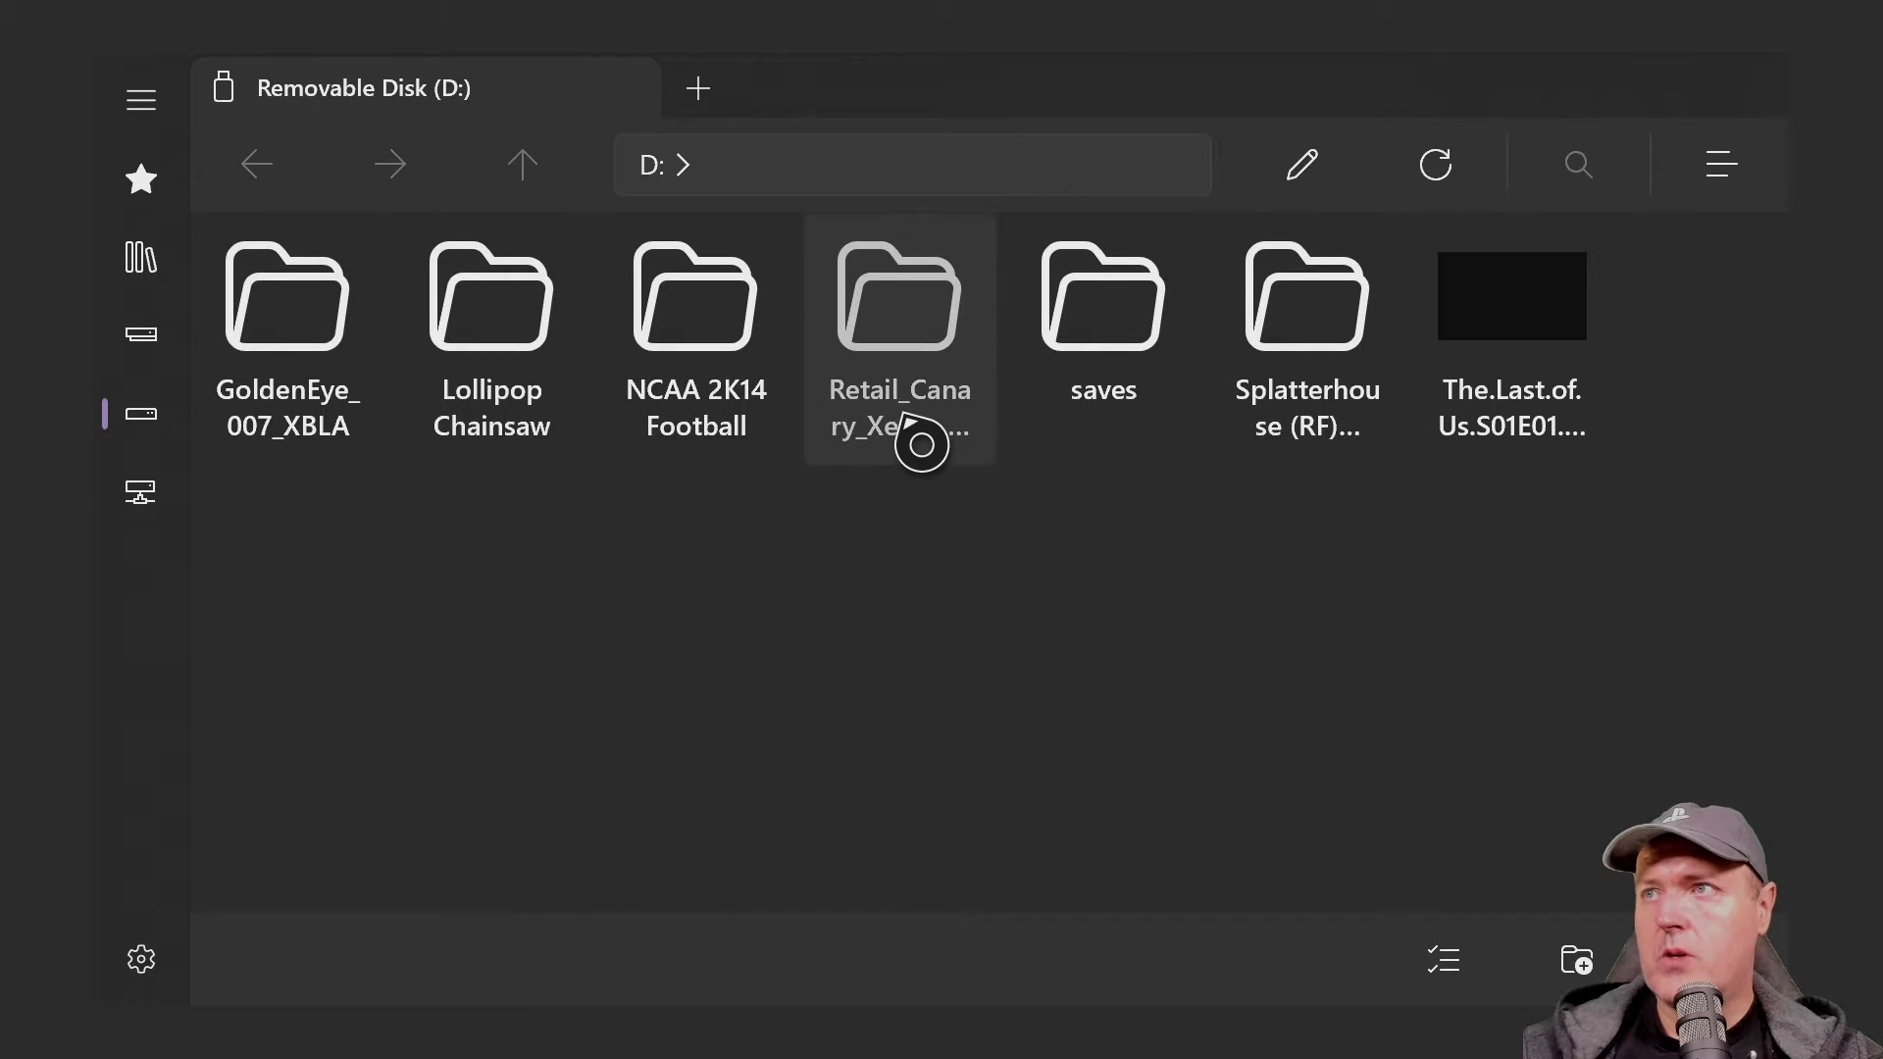
double_click(924, 445)
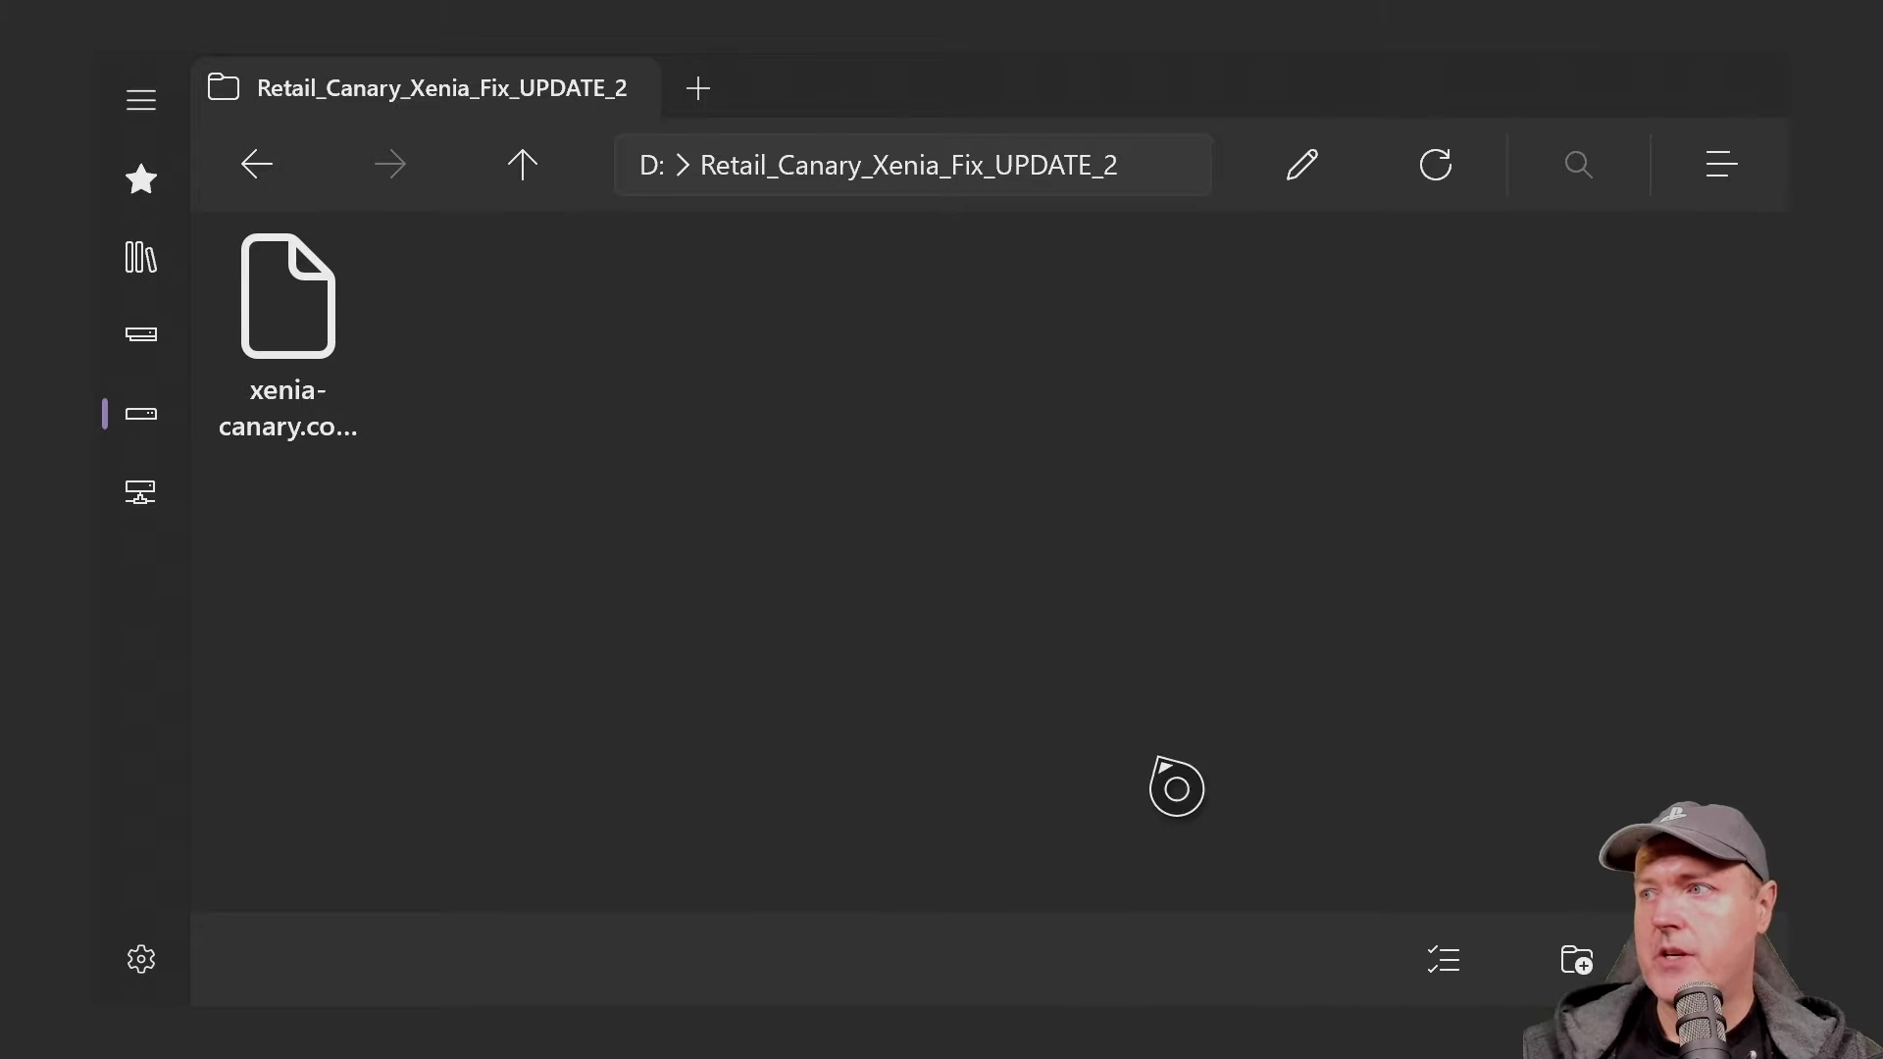
- Select the xenia-canary file and copy it
click(1432, 999)
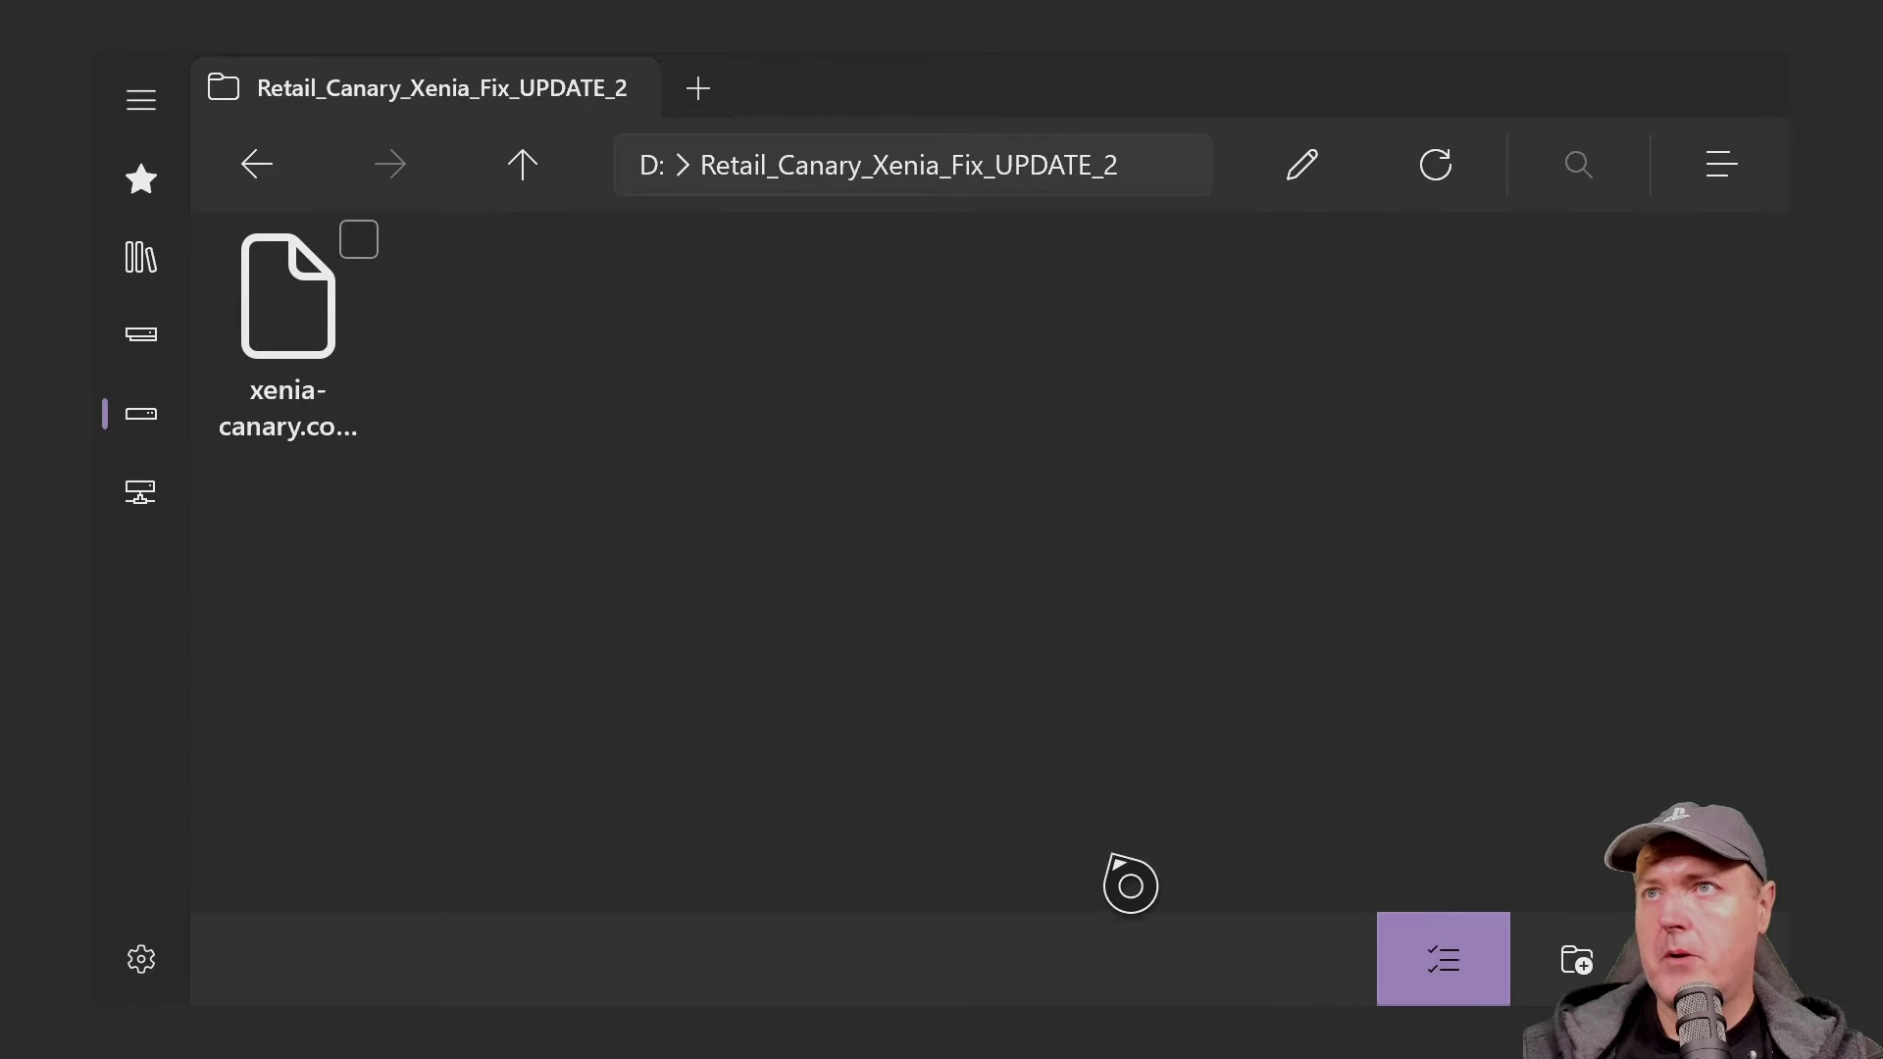
click(375, 257)
right_click(389, 282)
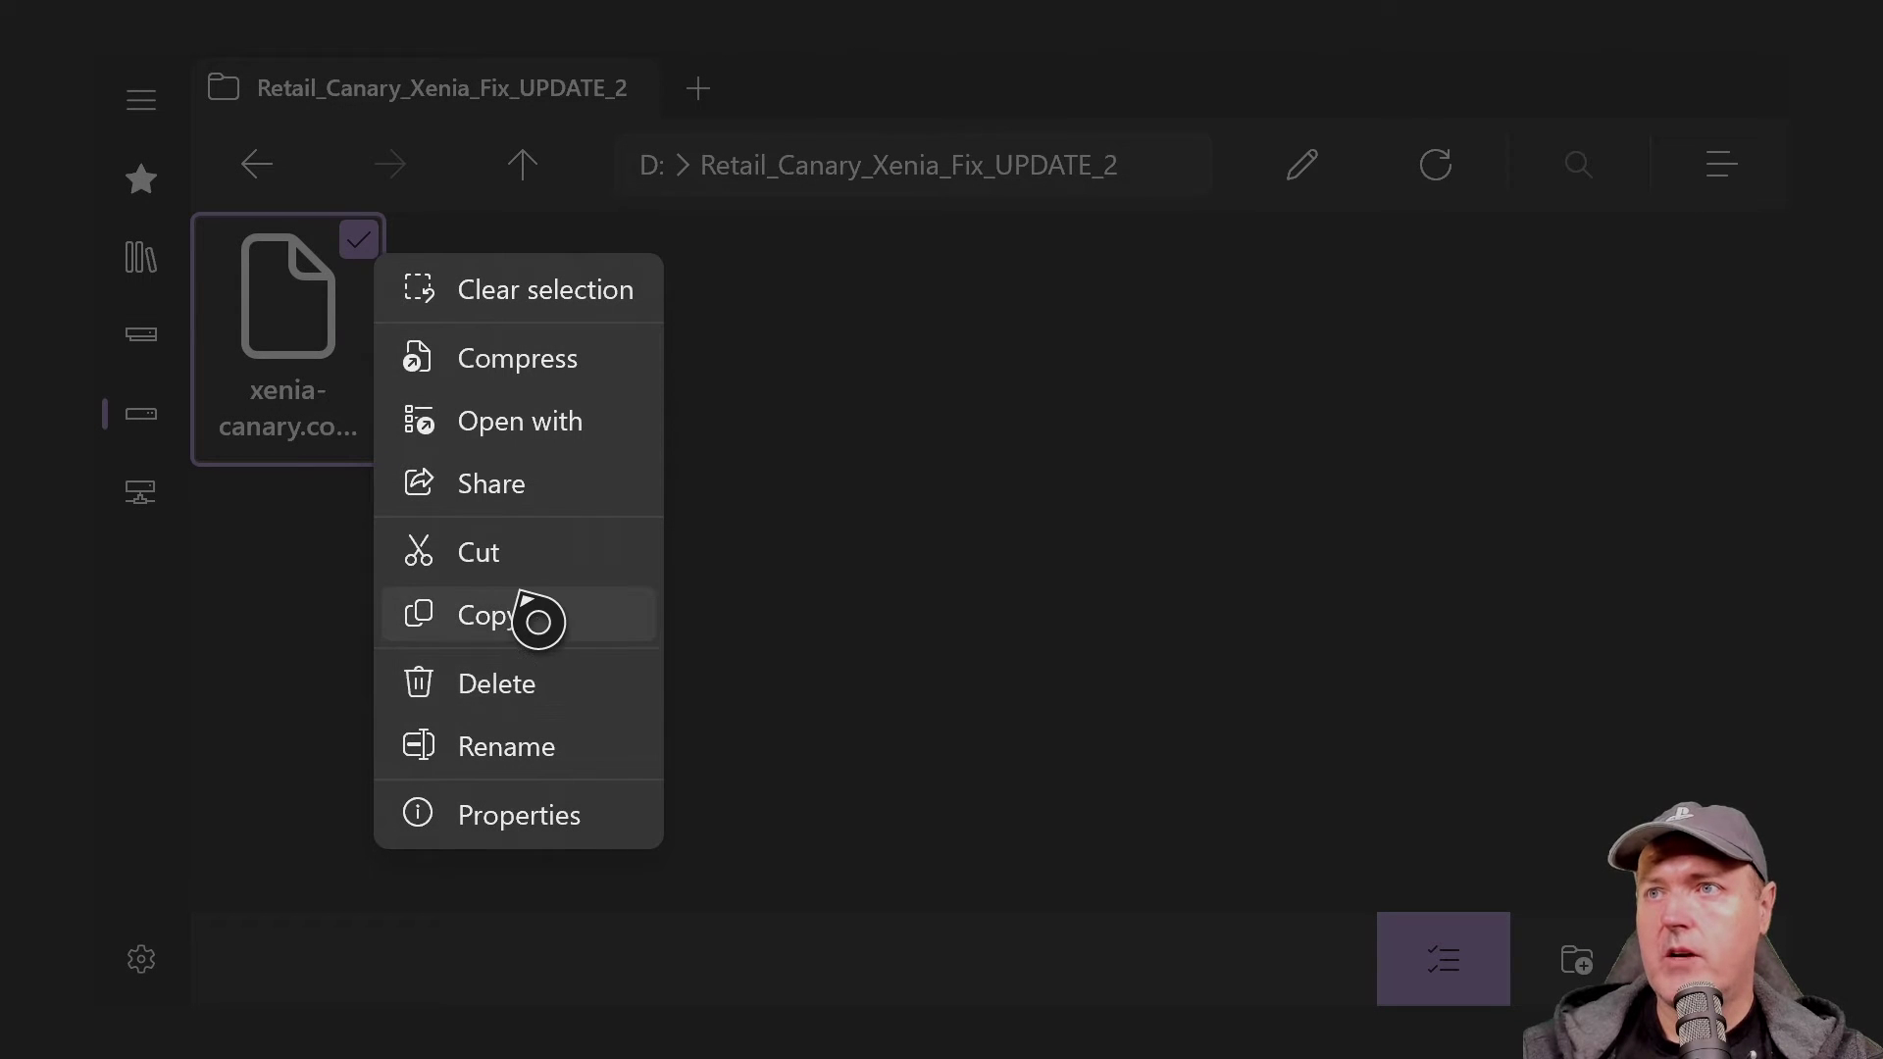
click(538, 643)
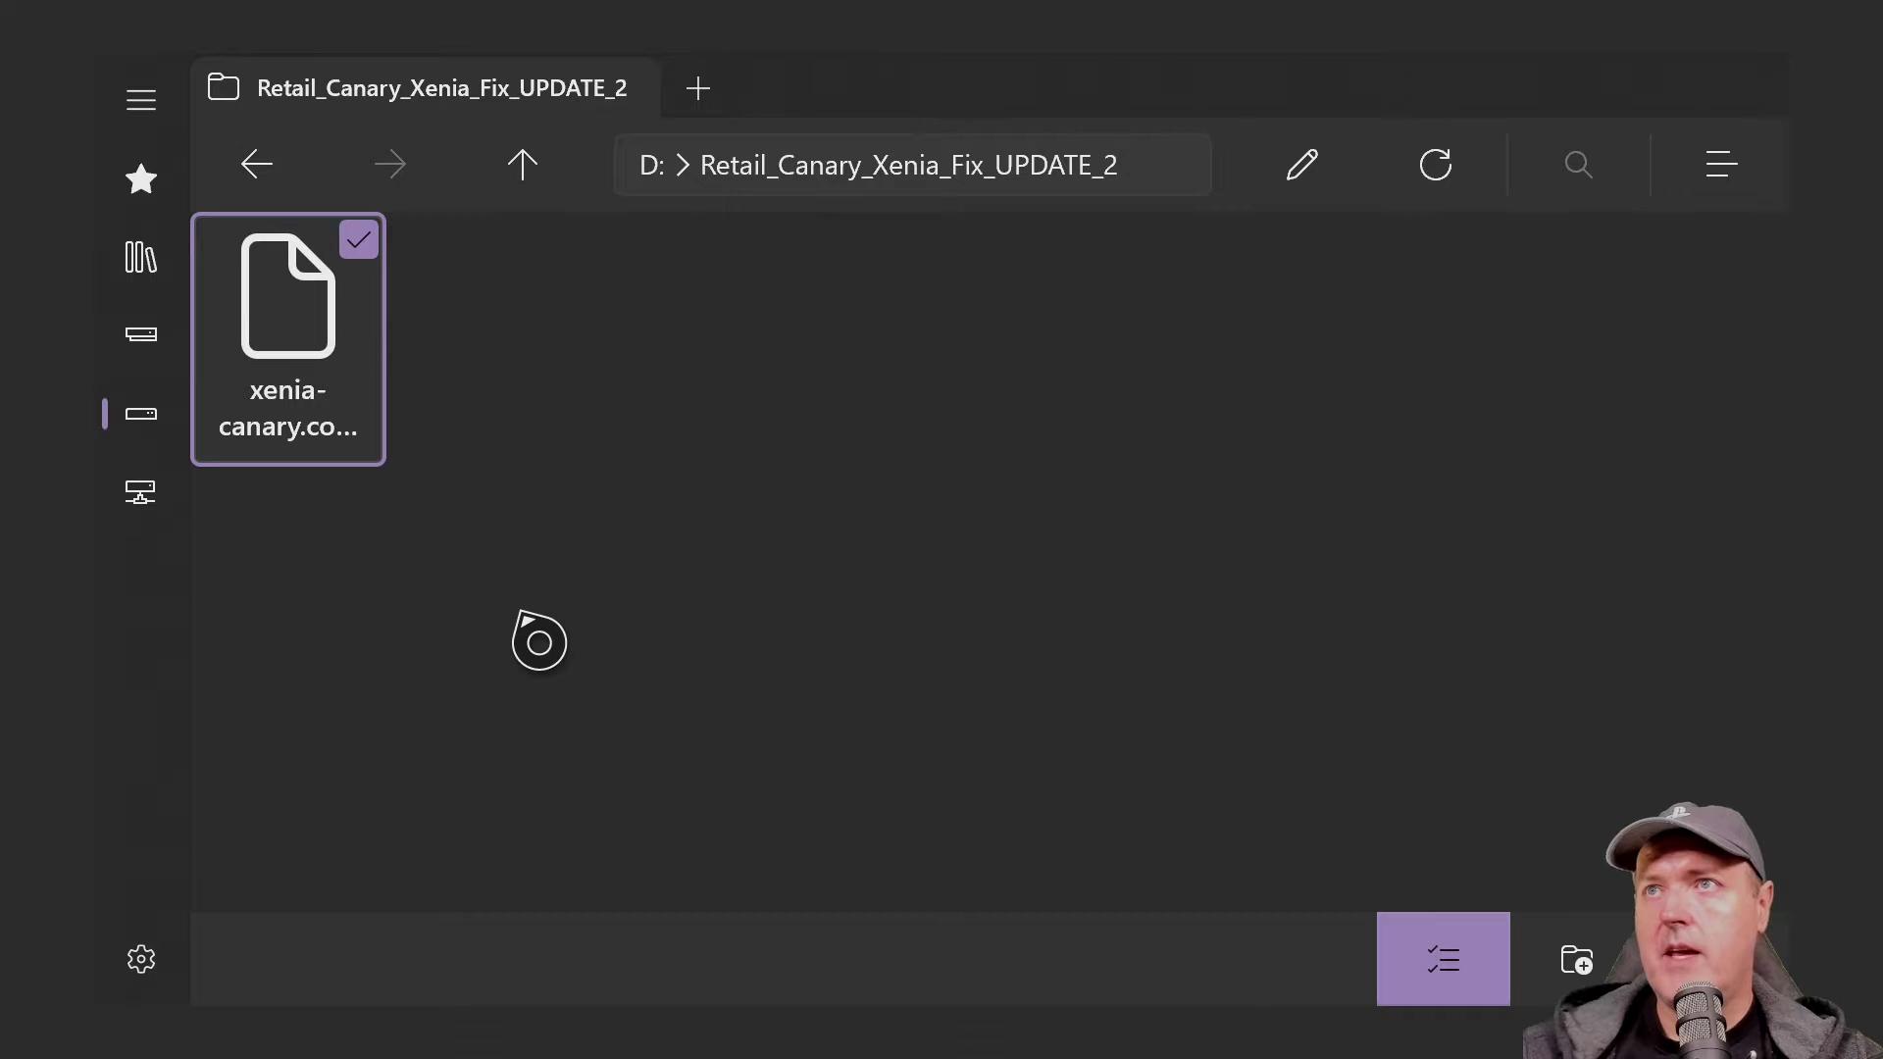
- Browse AppData\Local\Packages into the 13426Sternlol.WE84BU0JI1IMRCWC package's LocalState folder
click(139, 176)
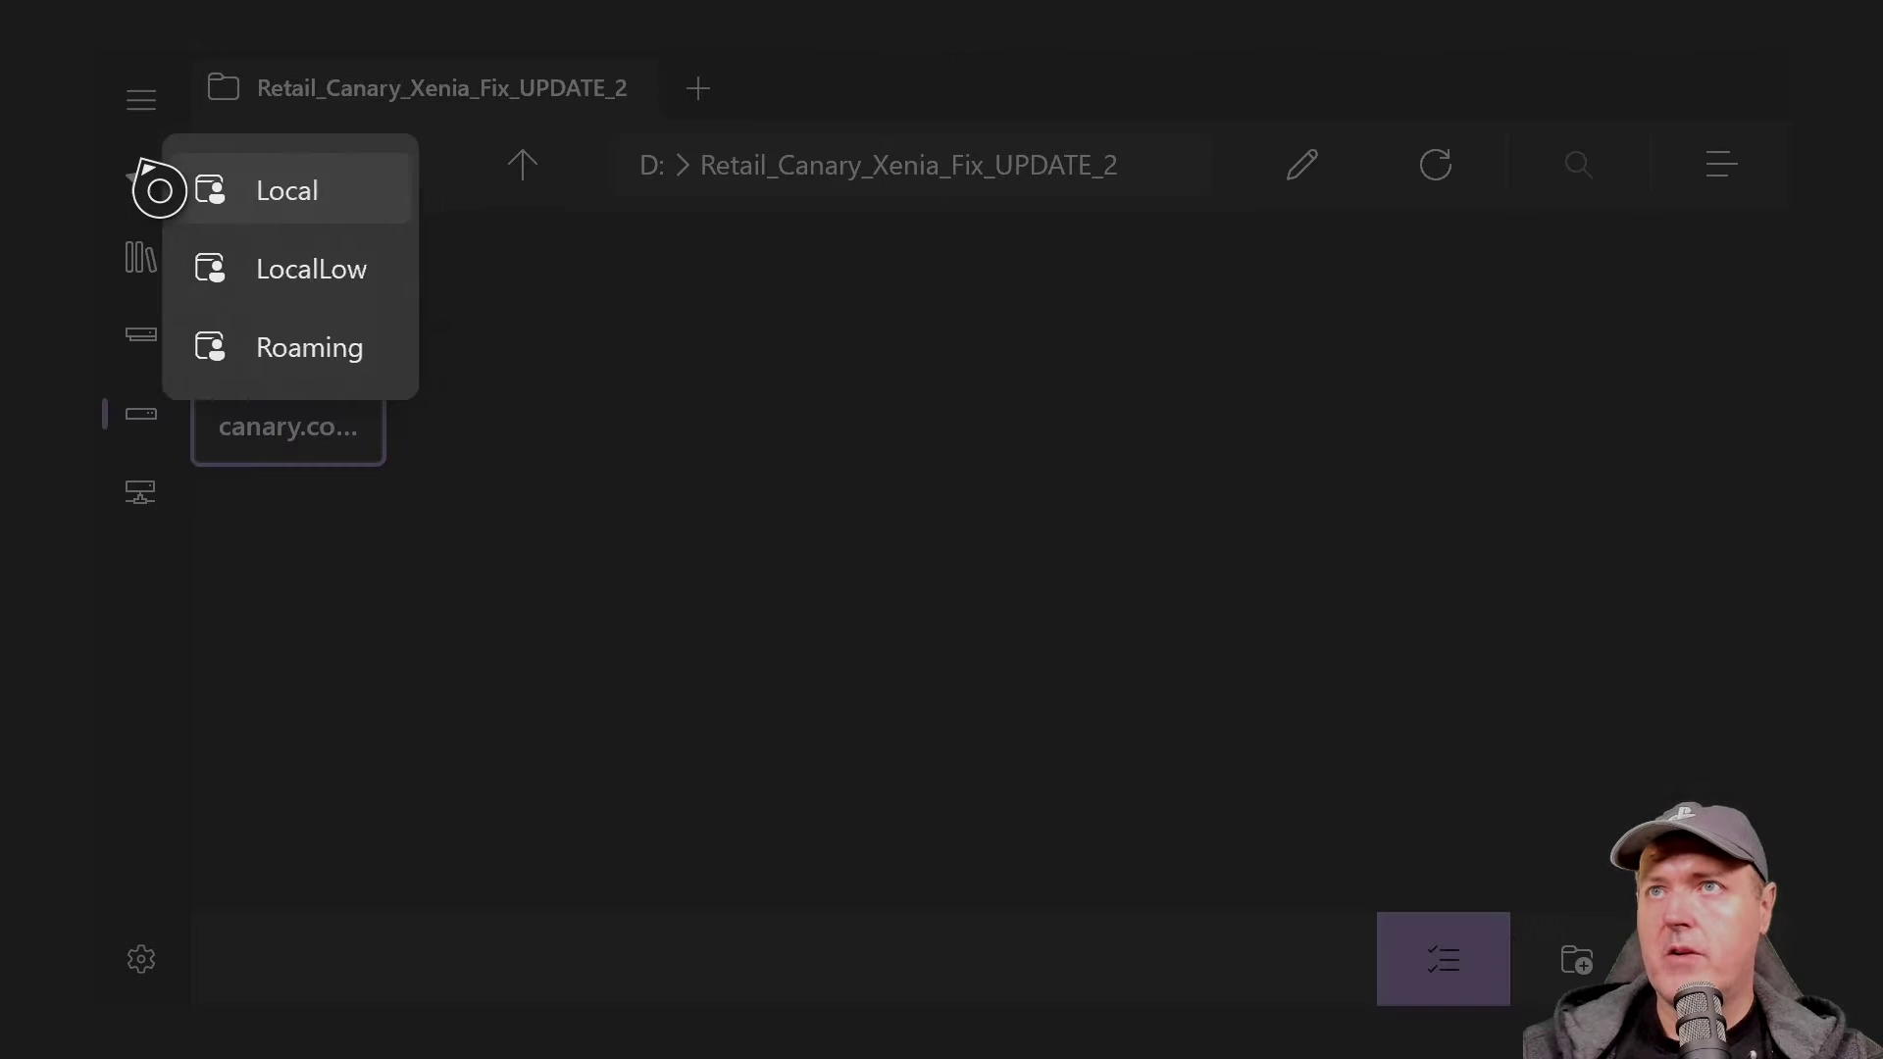
click(317, 206)
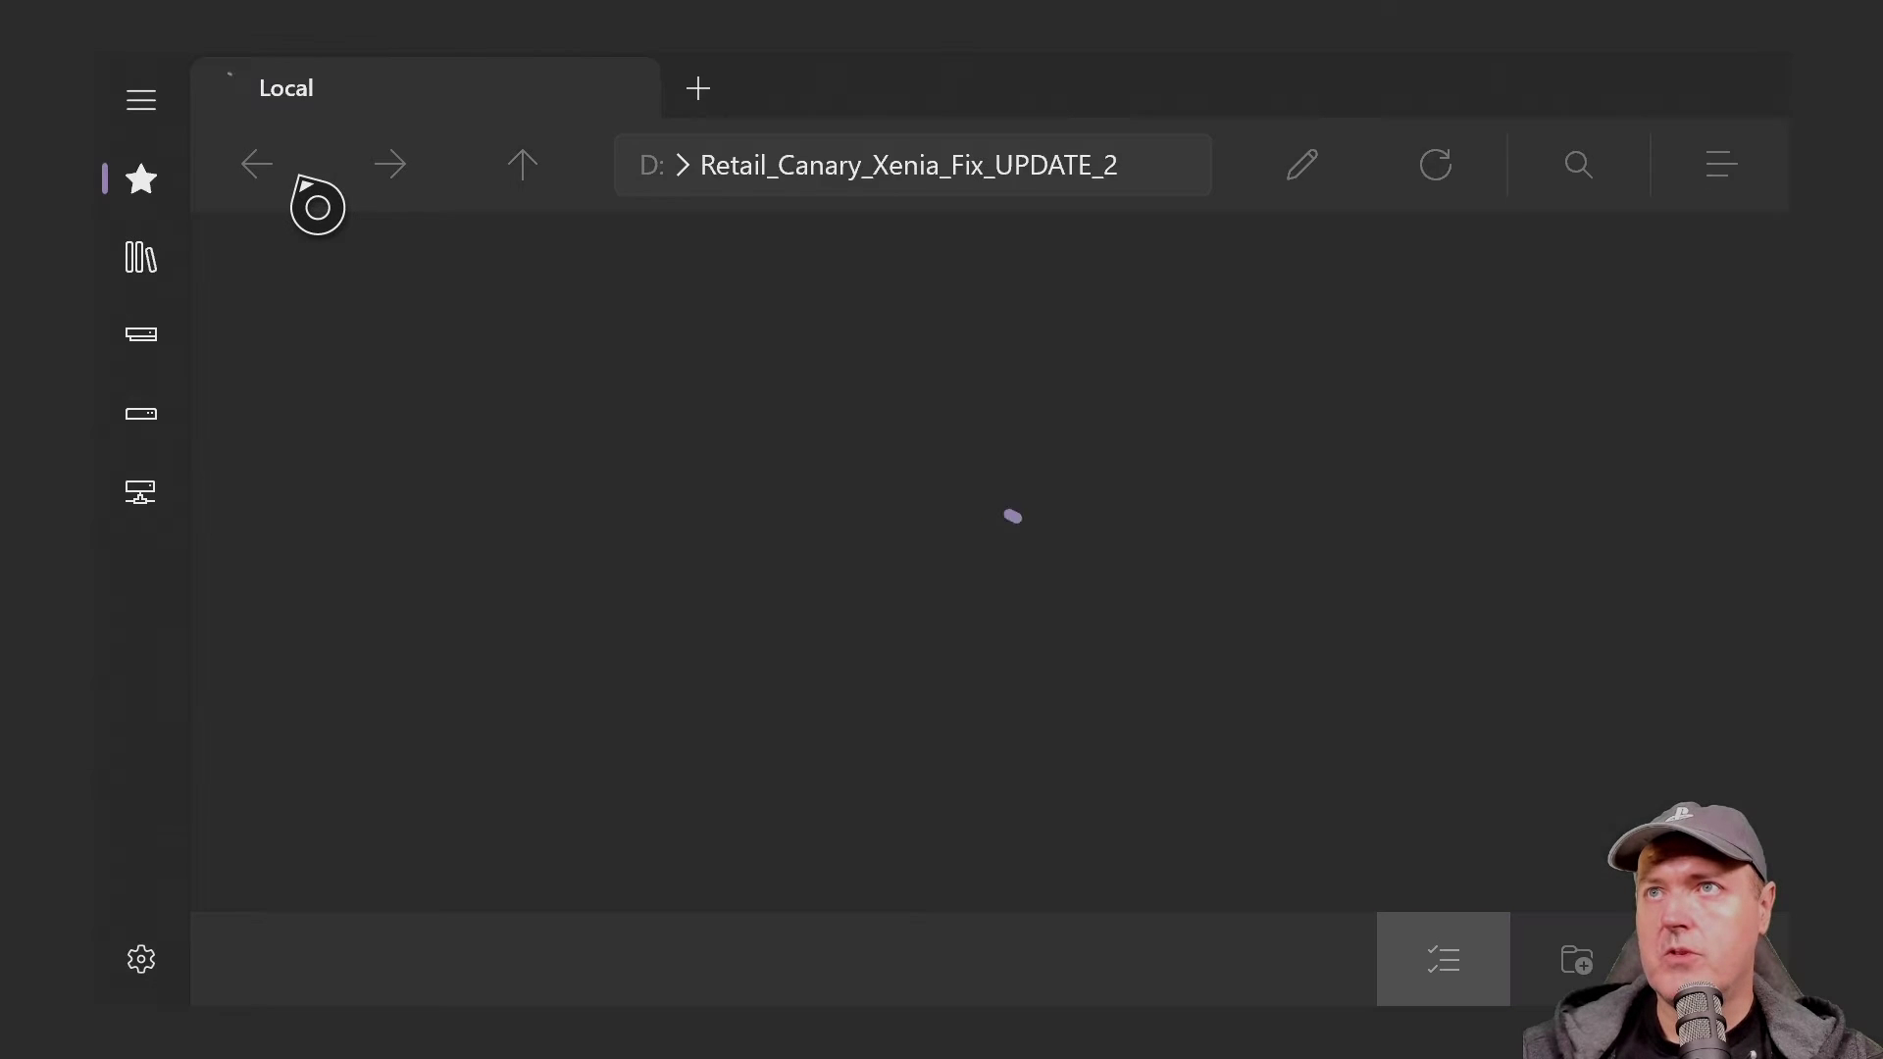
click(519, 400)
click(518, 400)
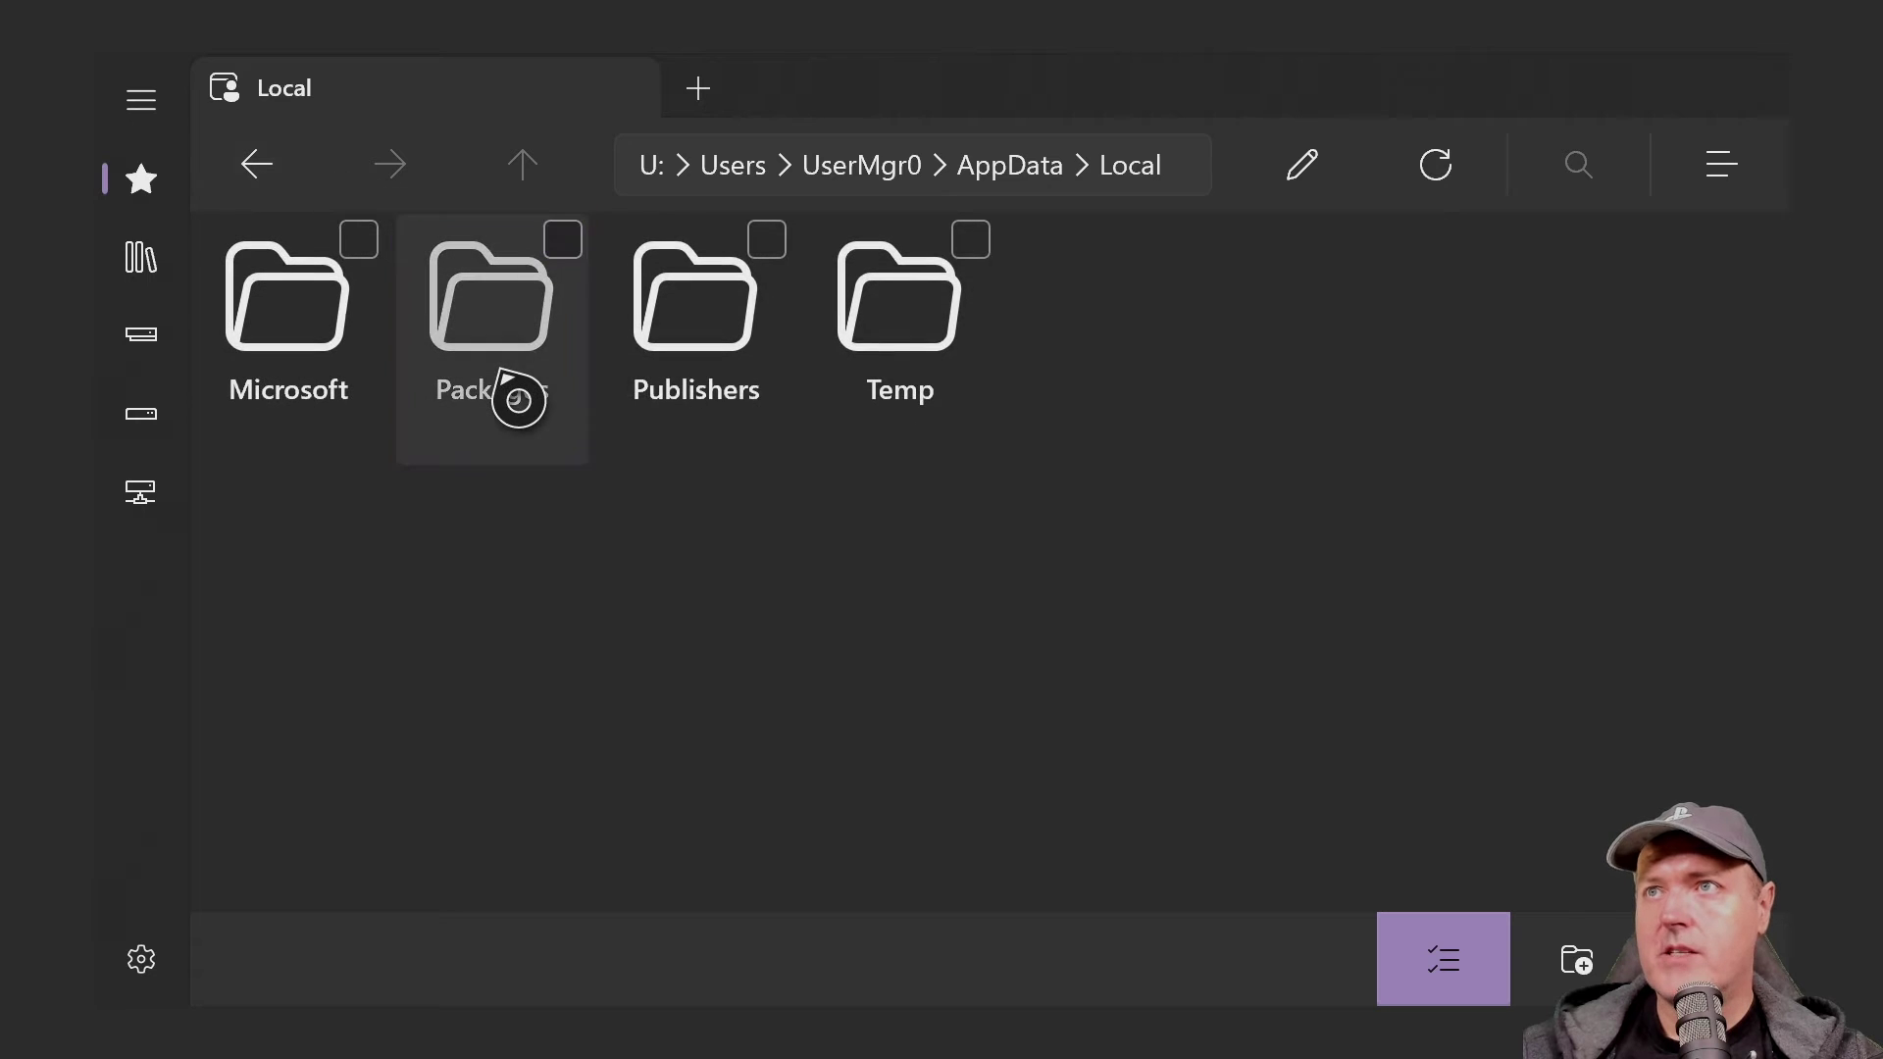
click(1448, 969)
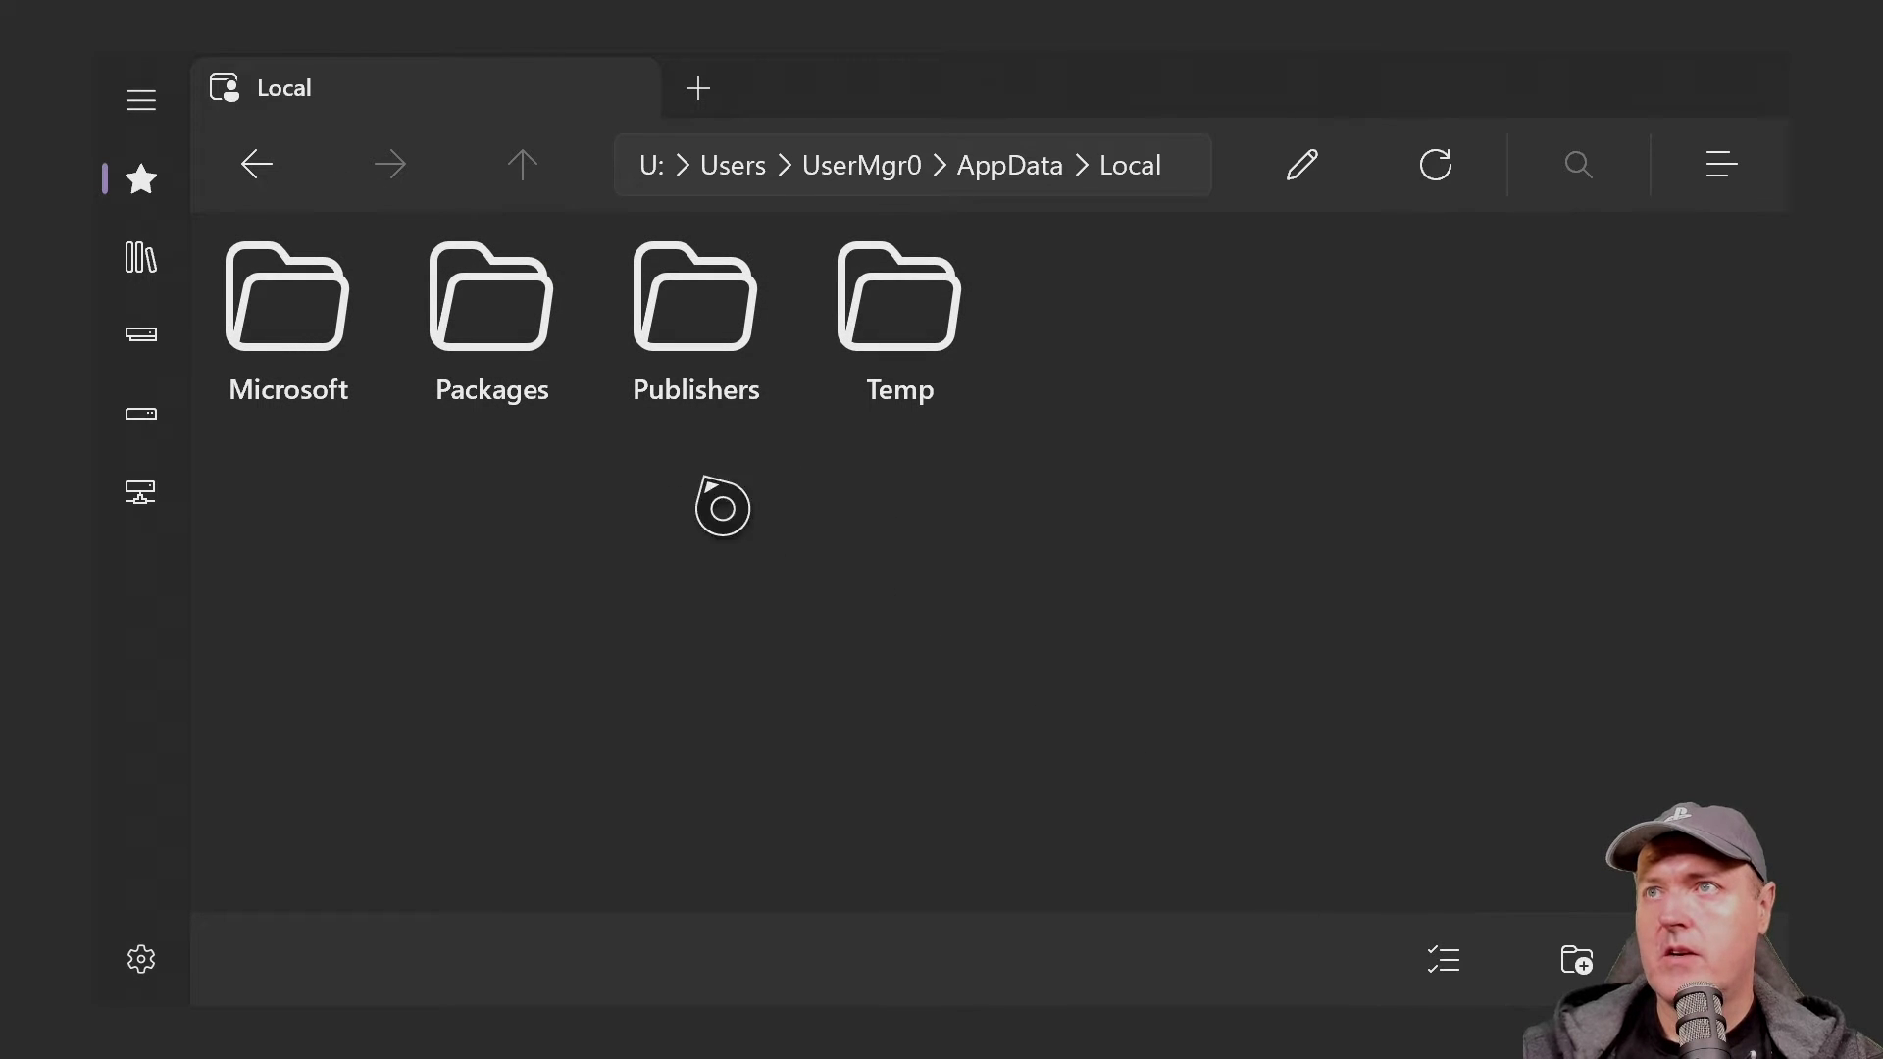
double_click(458, 327)
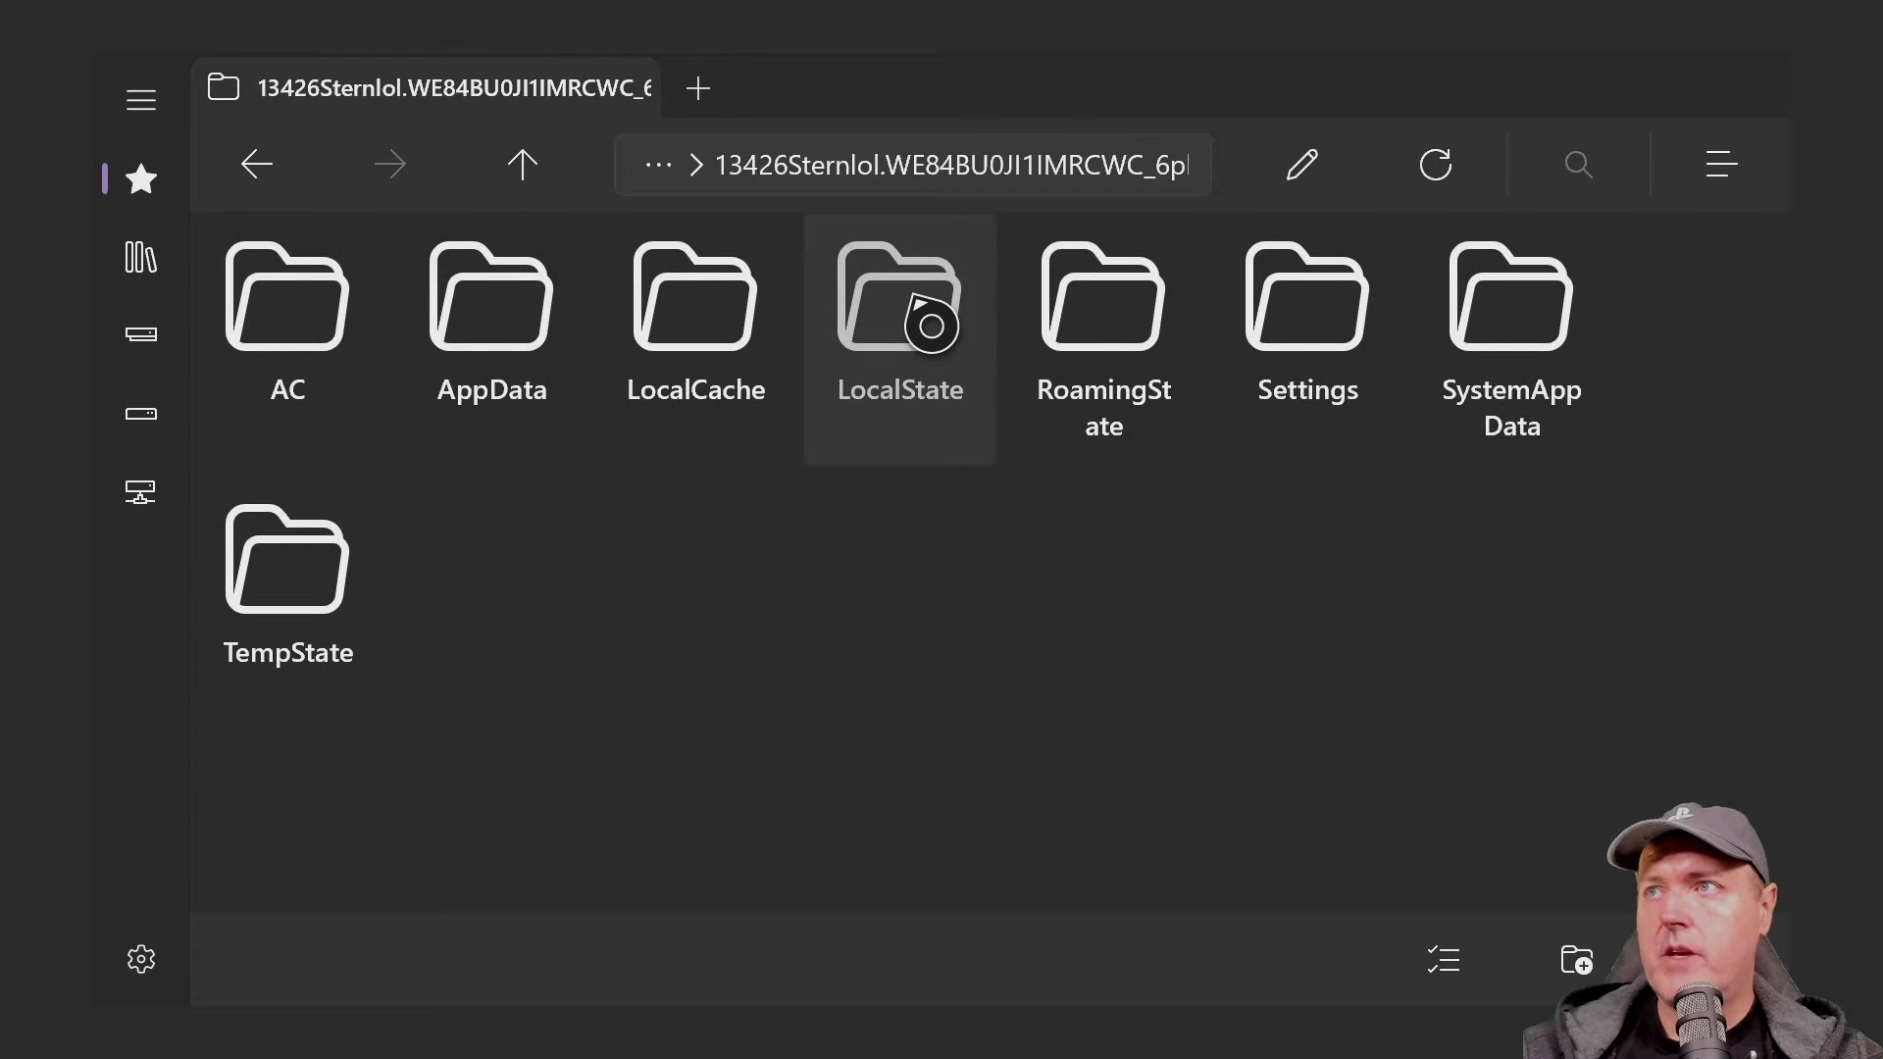
double_click(930, 326)
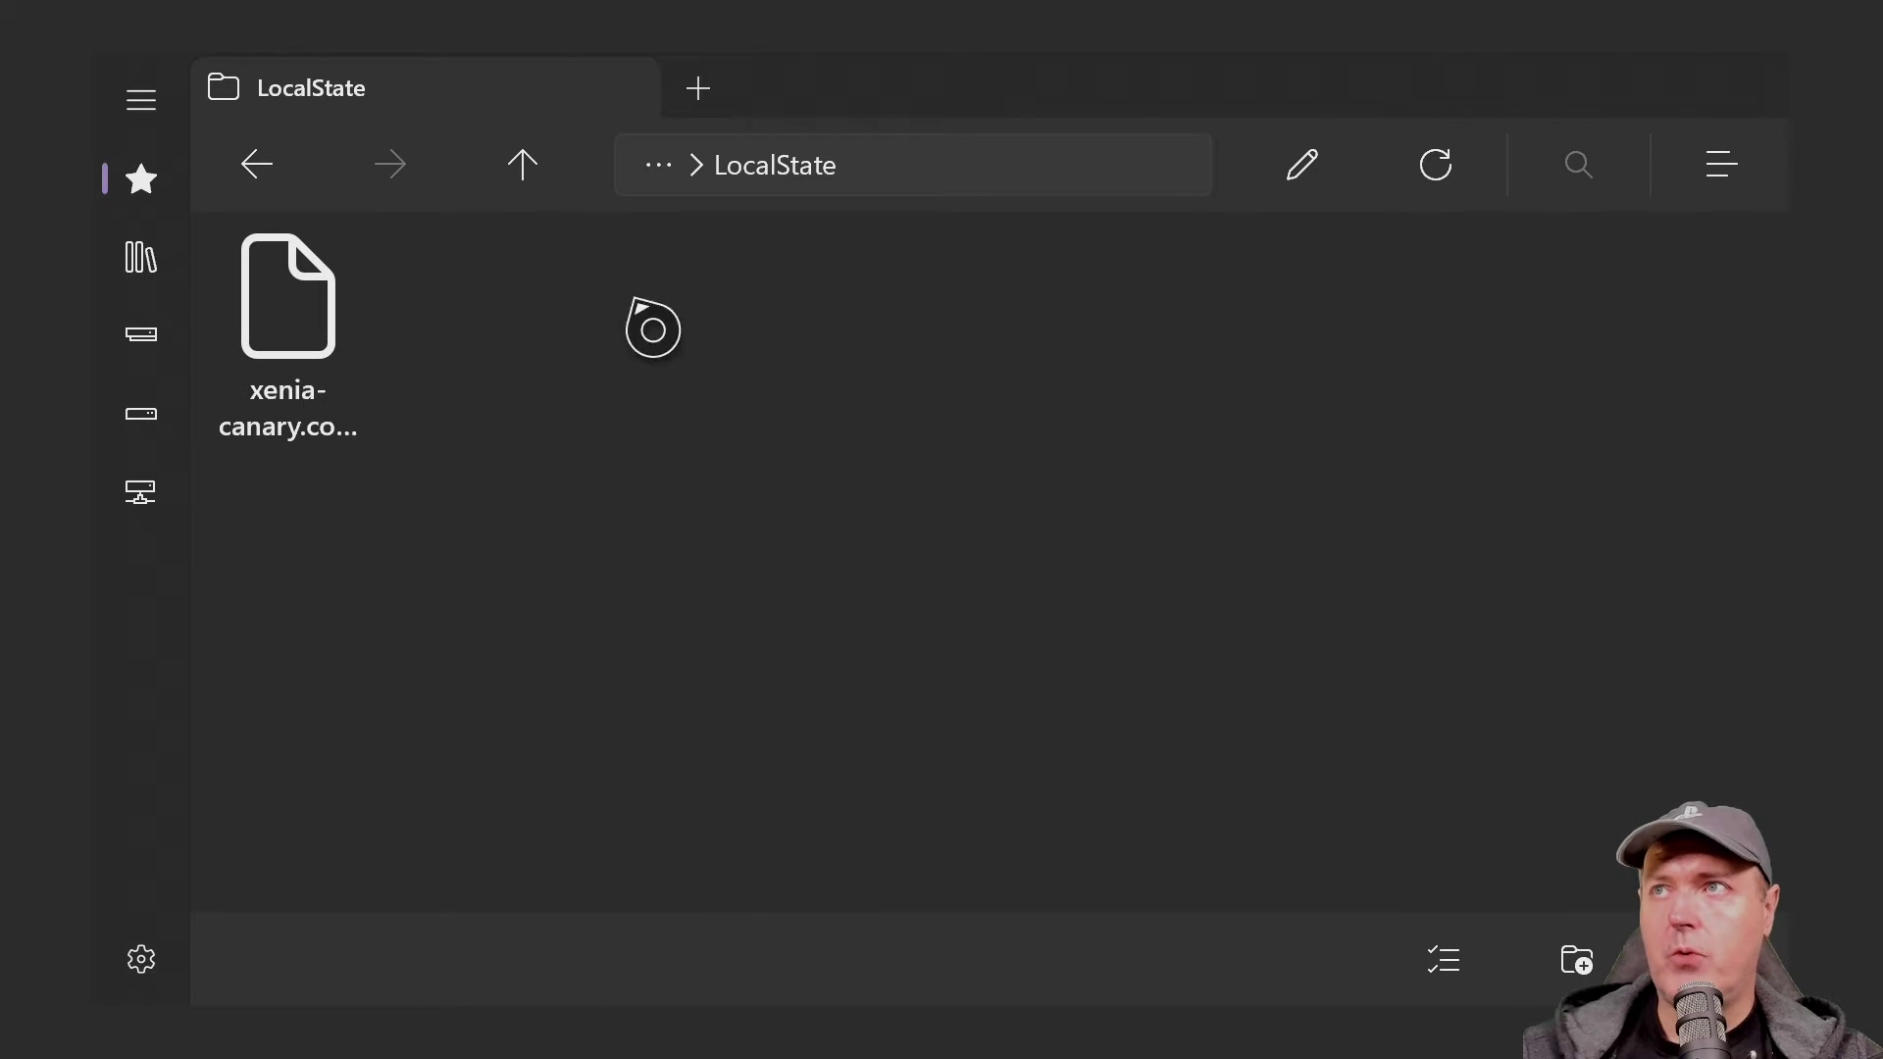
- Paste the copied file into LocalState, replacing the existing xenia-canary.config
right_click(628, 358)
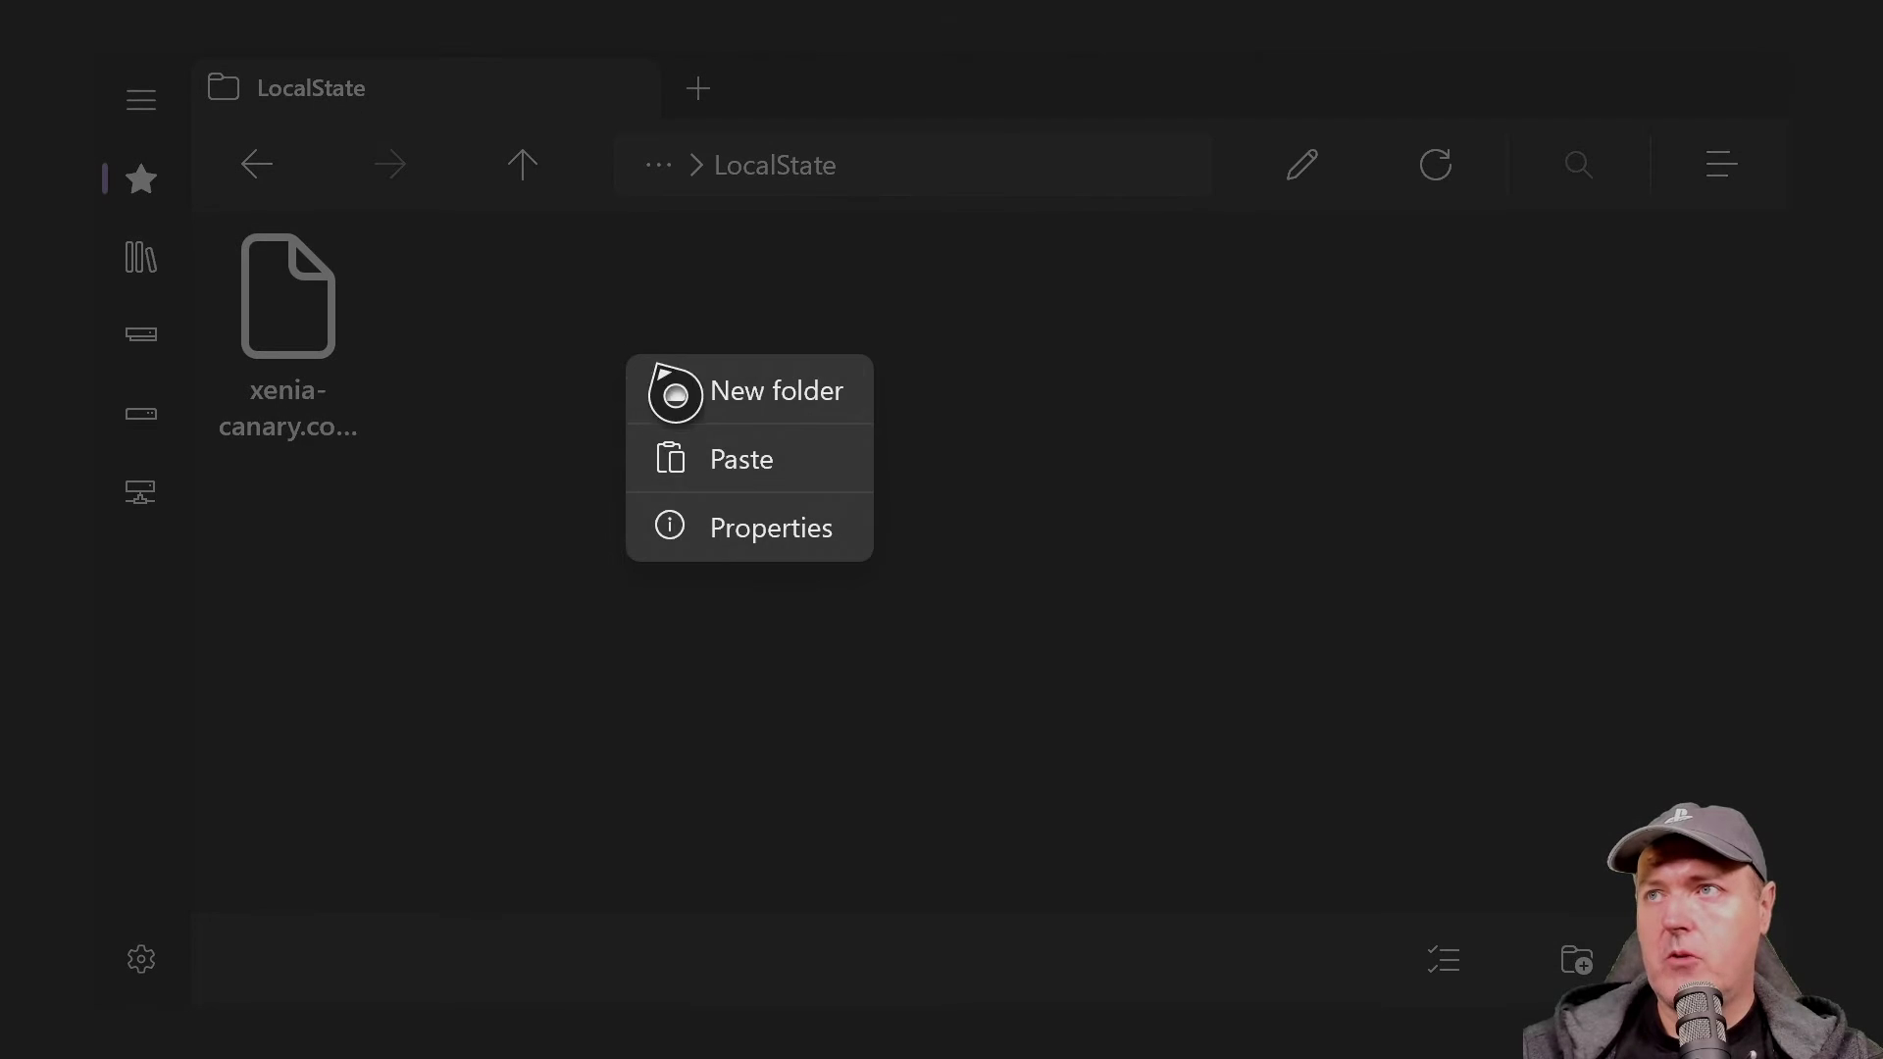
click(809, 457)
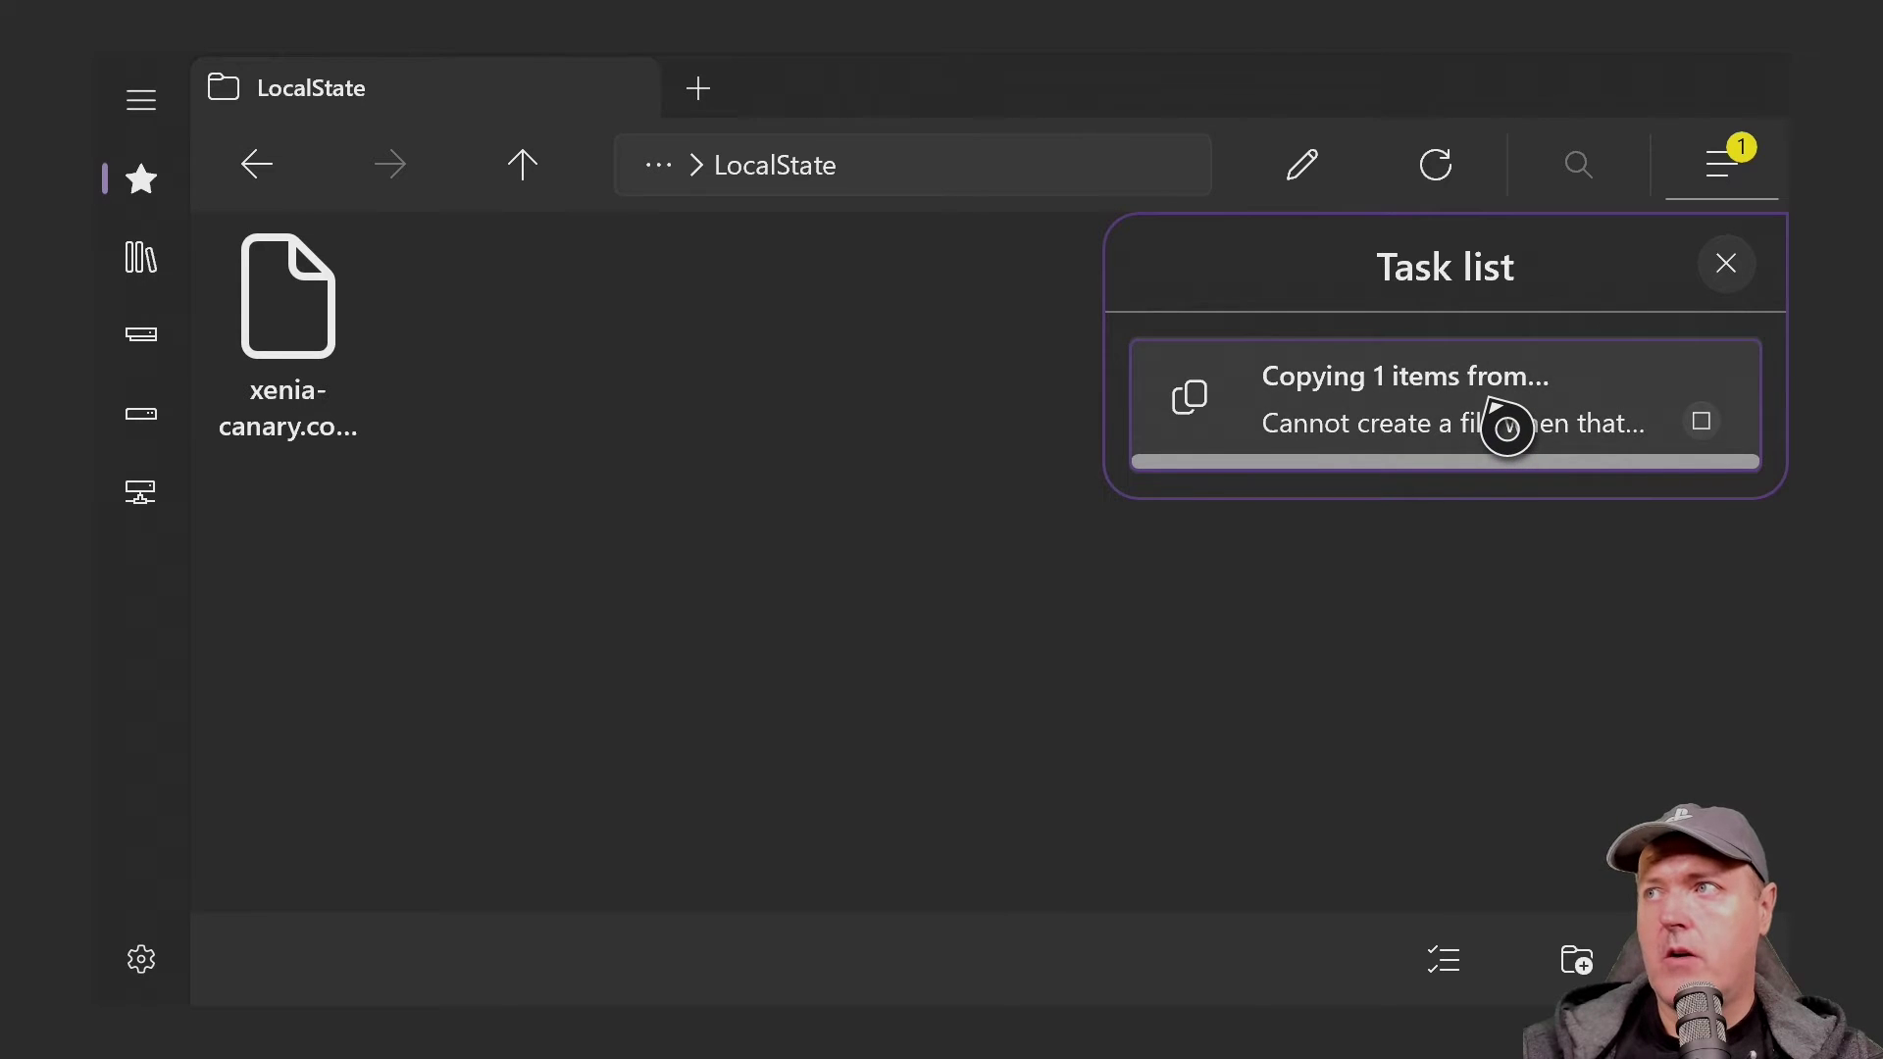
click(1507, 429)
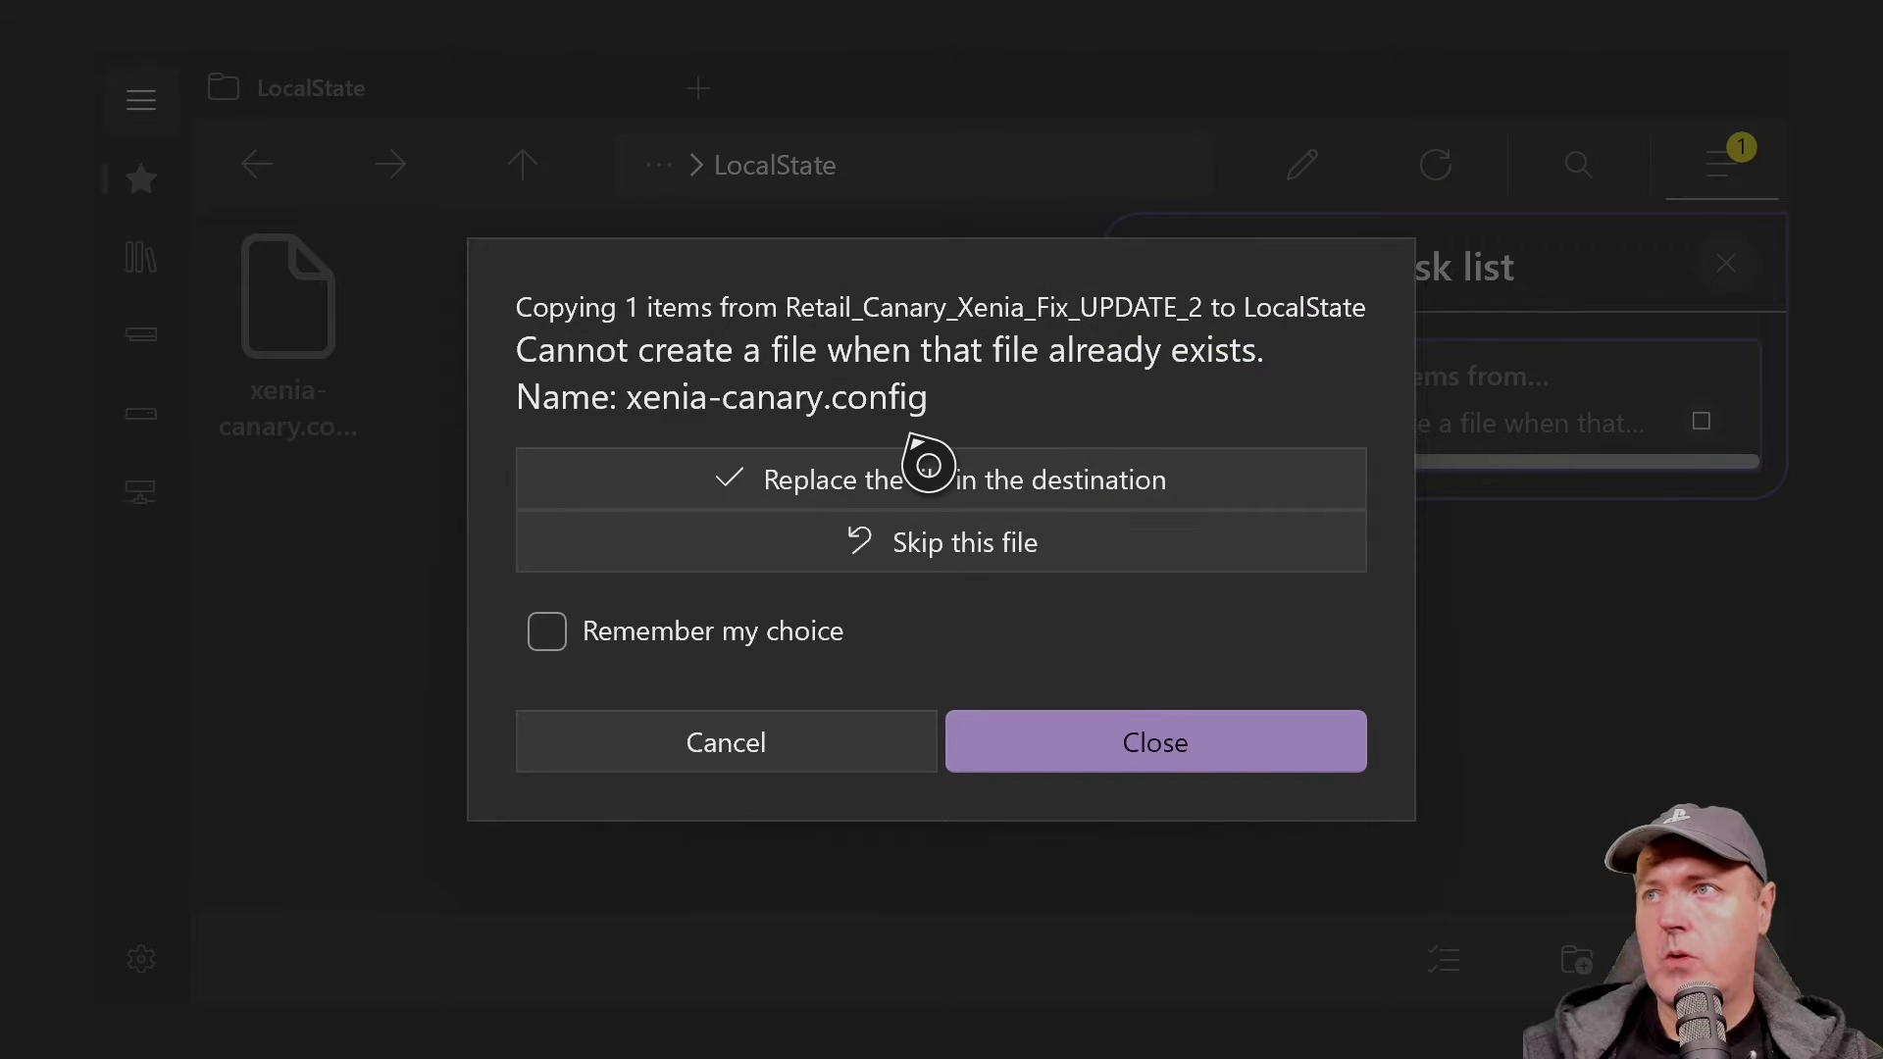
click(928, 508)
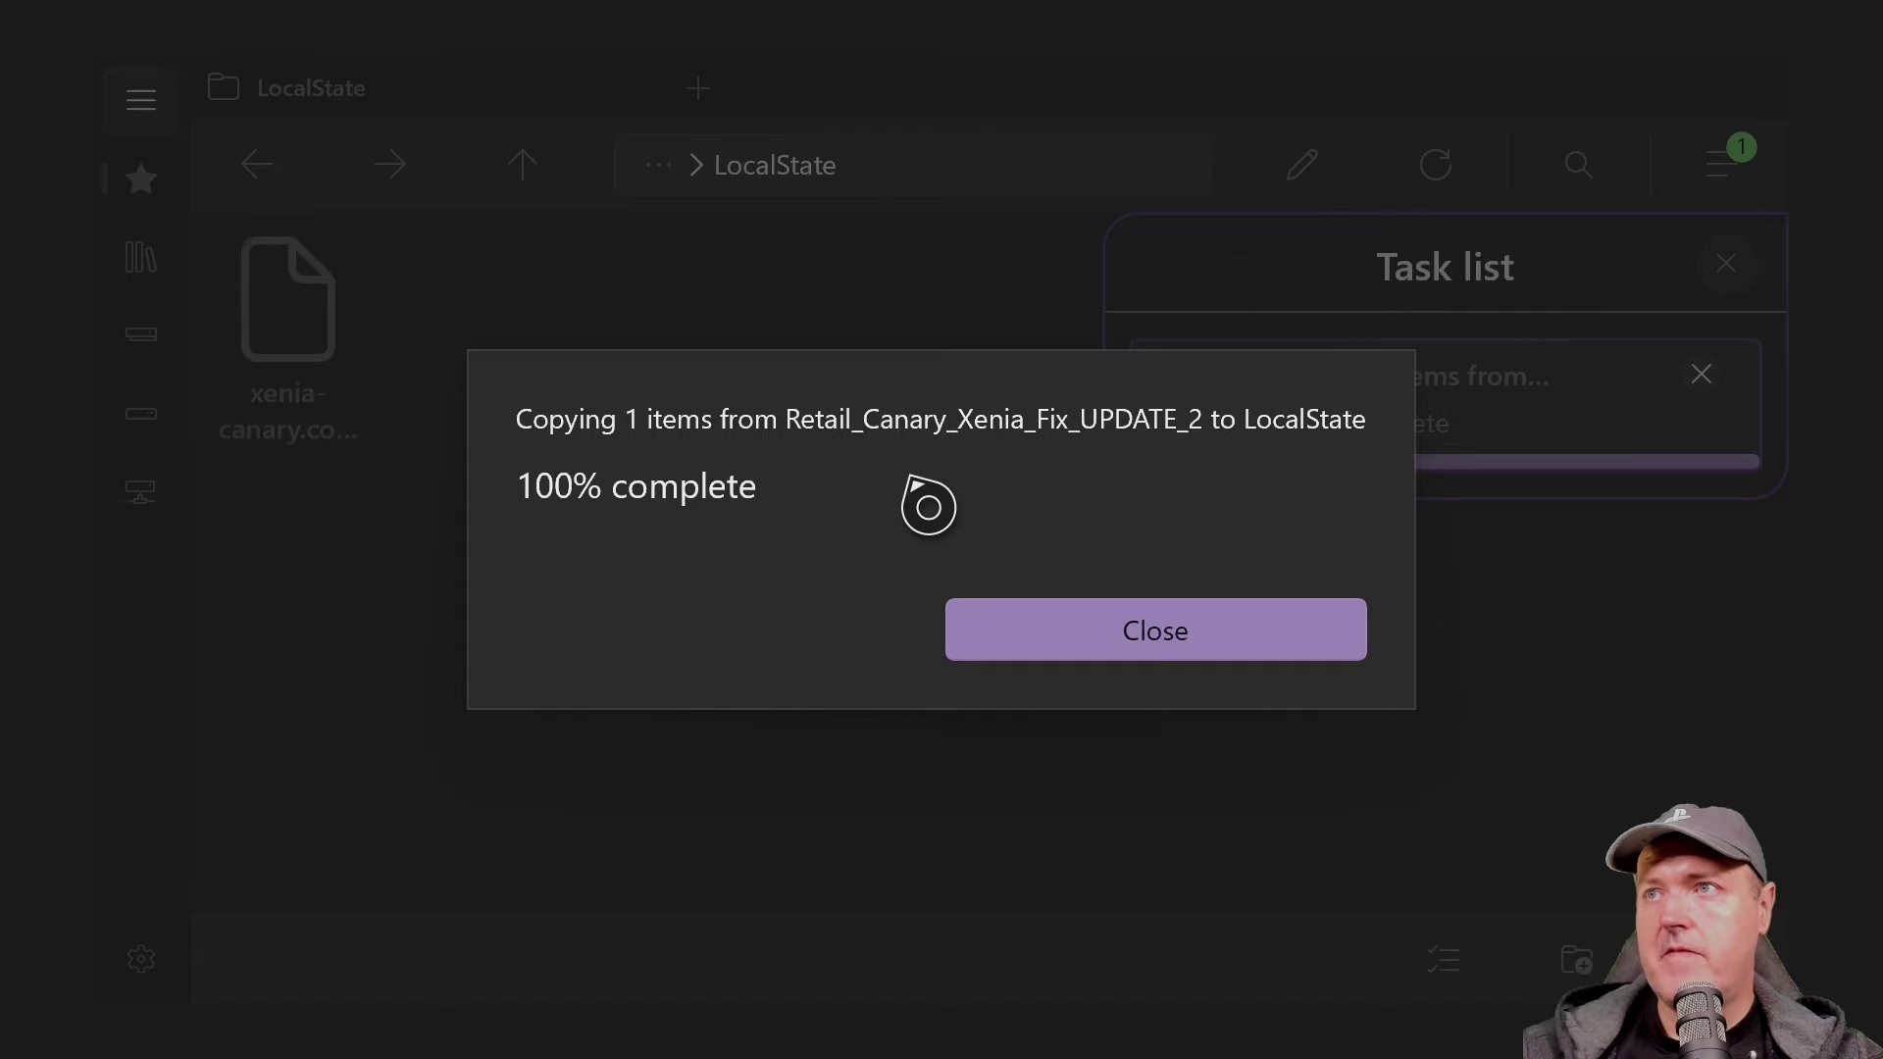
click(1169, 656)
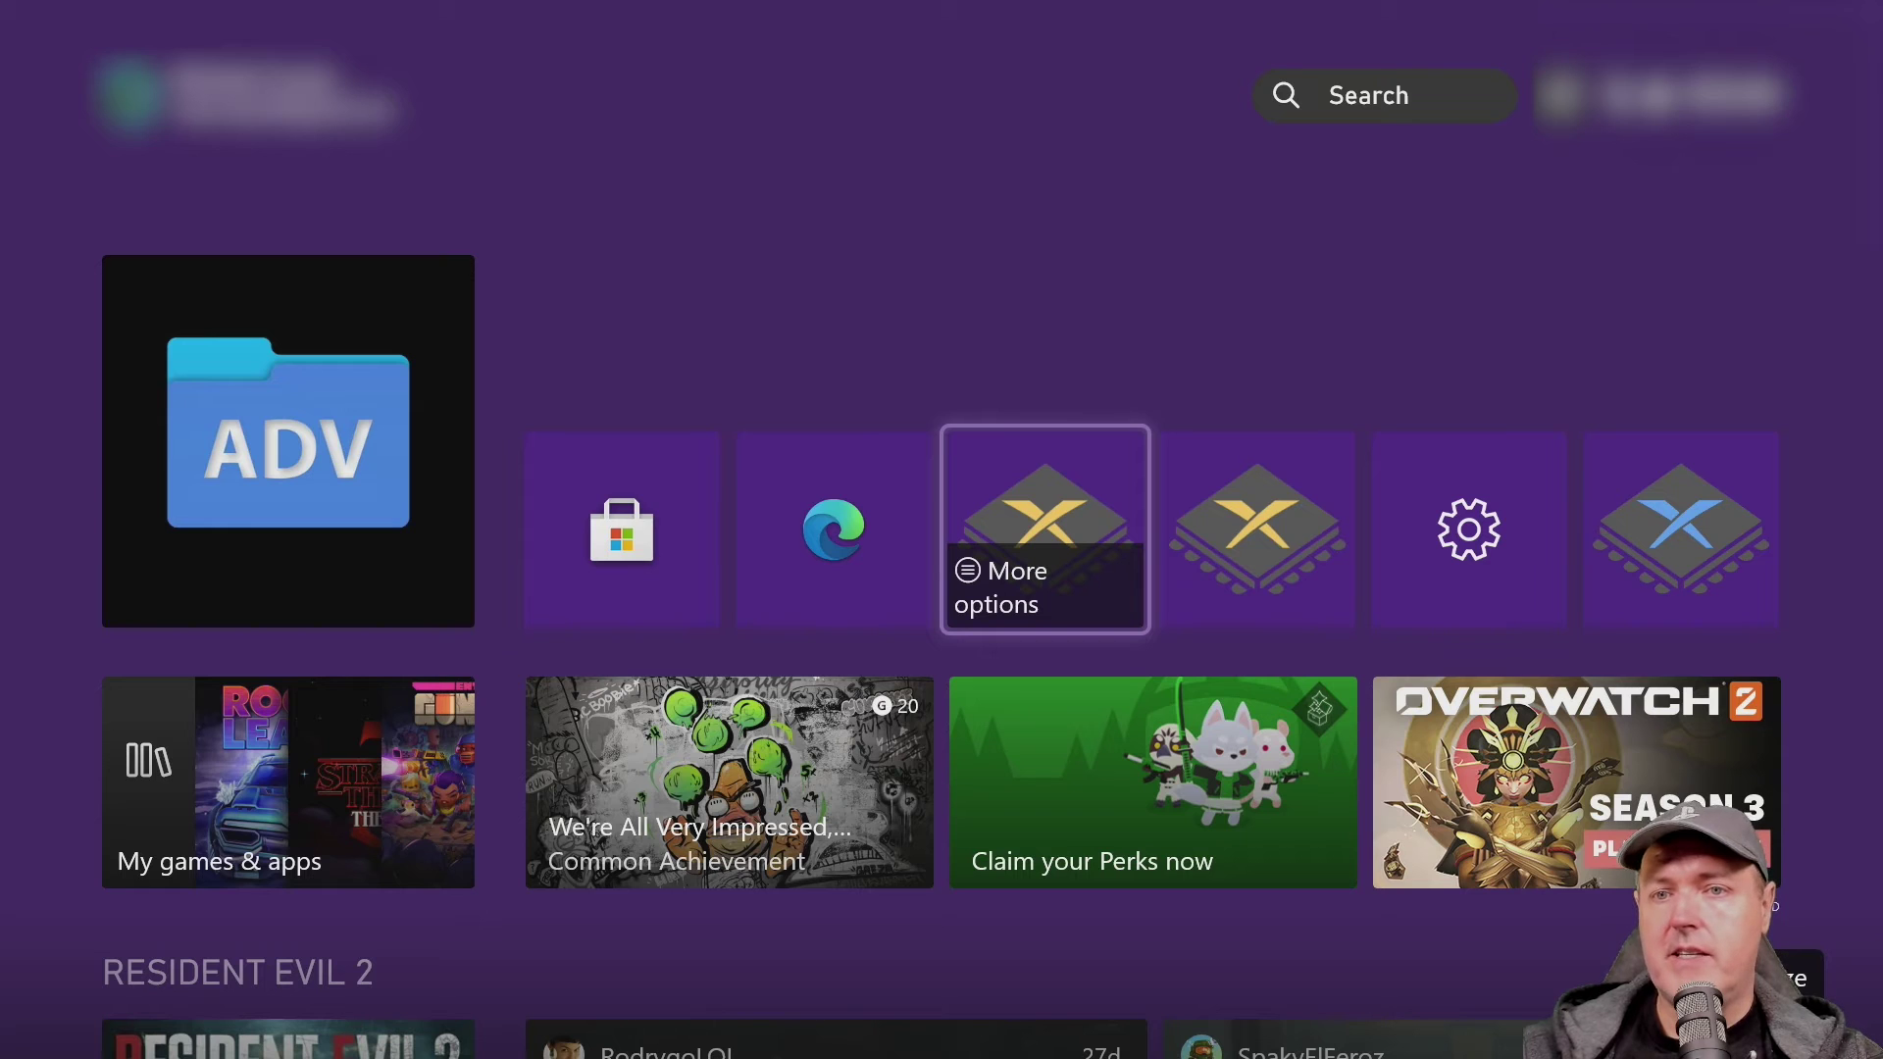
- Launch Xenia Canary and open GoldenEye_007_XBLA's Bean folder in the Open picker
key(Return)
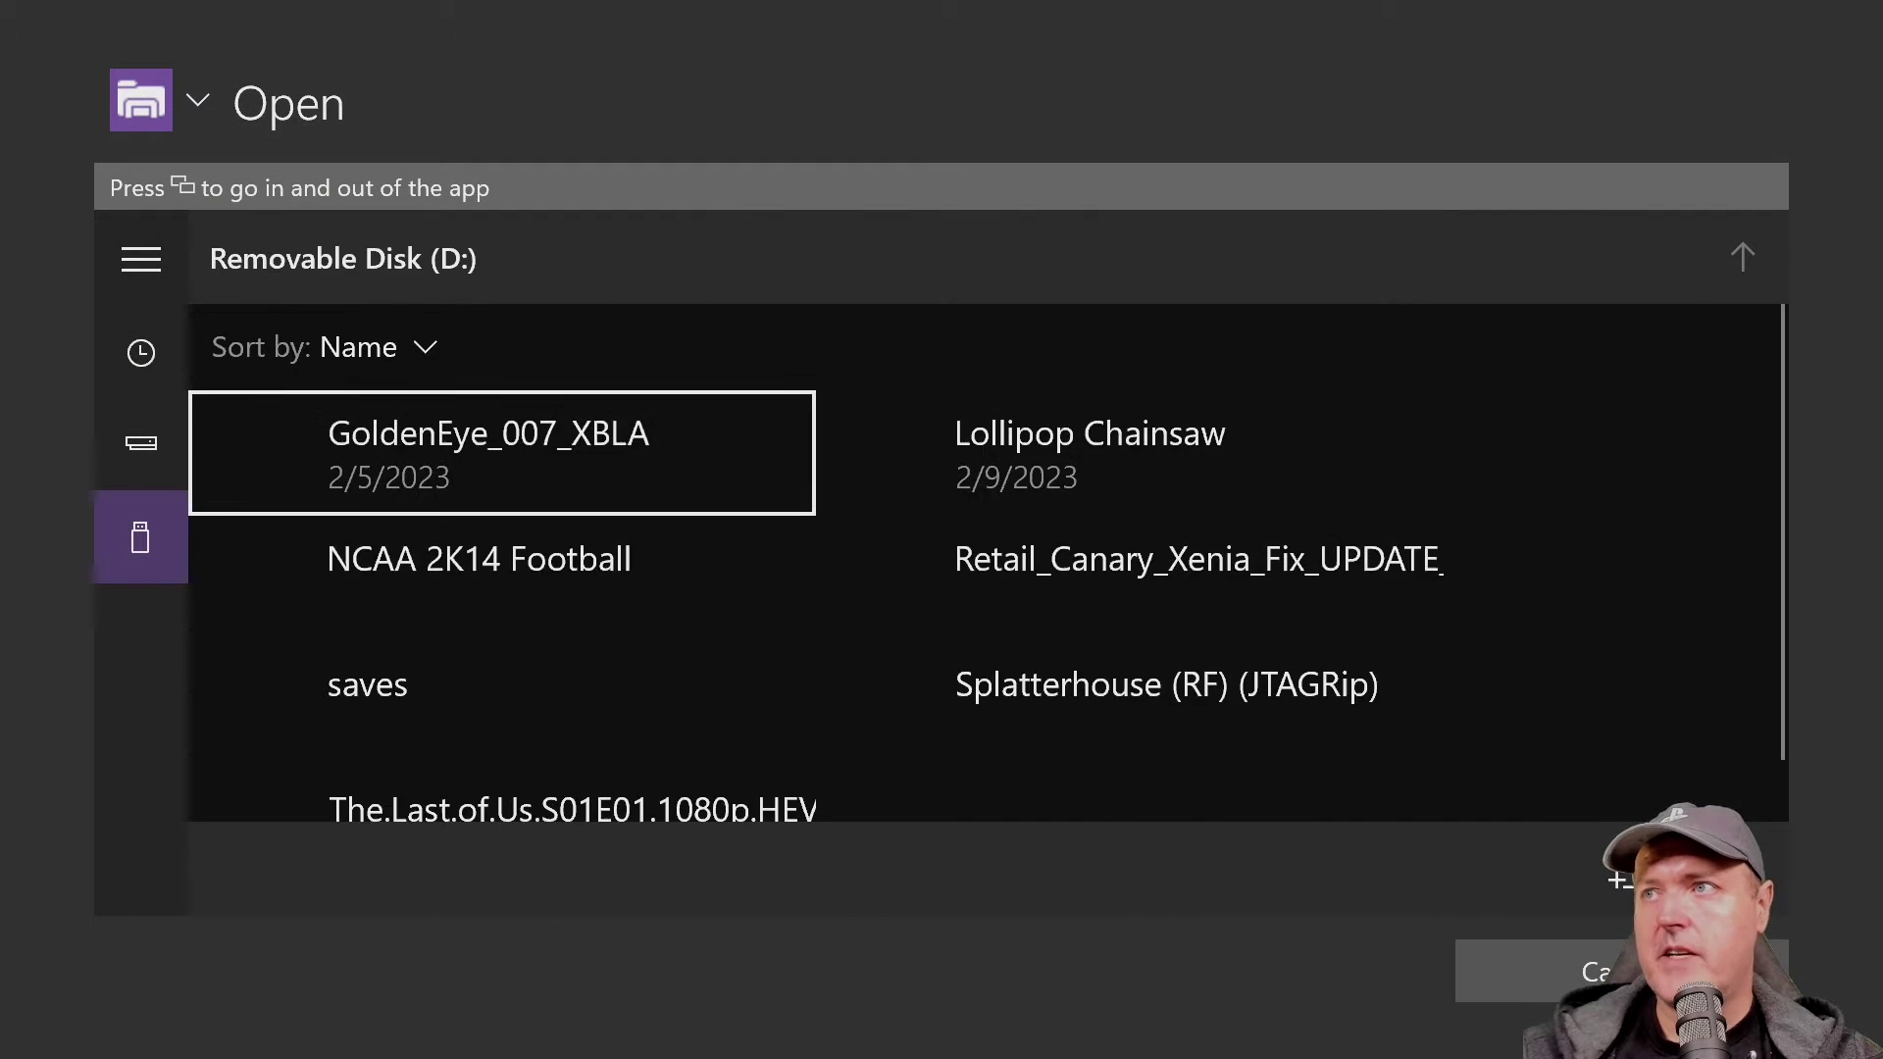
key(Right)
key(Left)
key(Return)
key(Down)
key(Return)
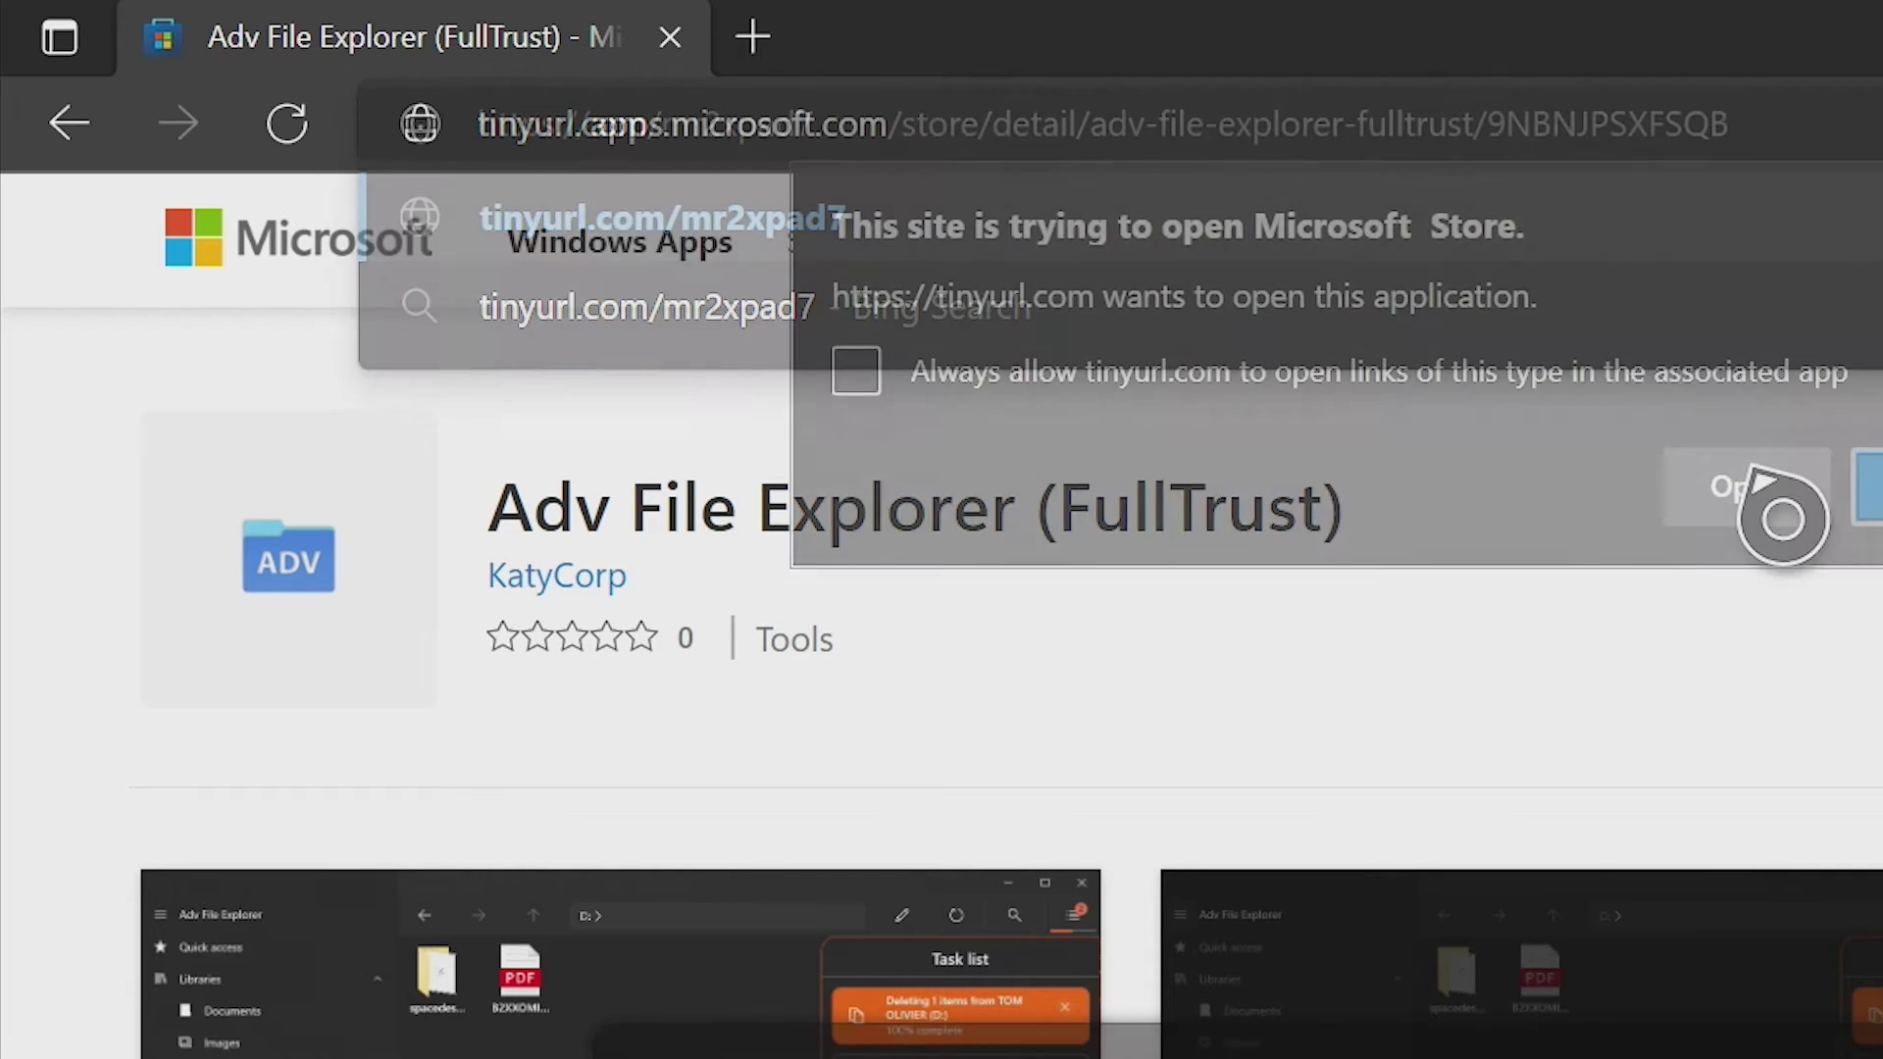
- Follow tinyurl.com/mr2xpad7 into the Store, get XeniaMaster, and view its install progress
click(1756, 485)
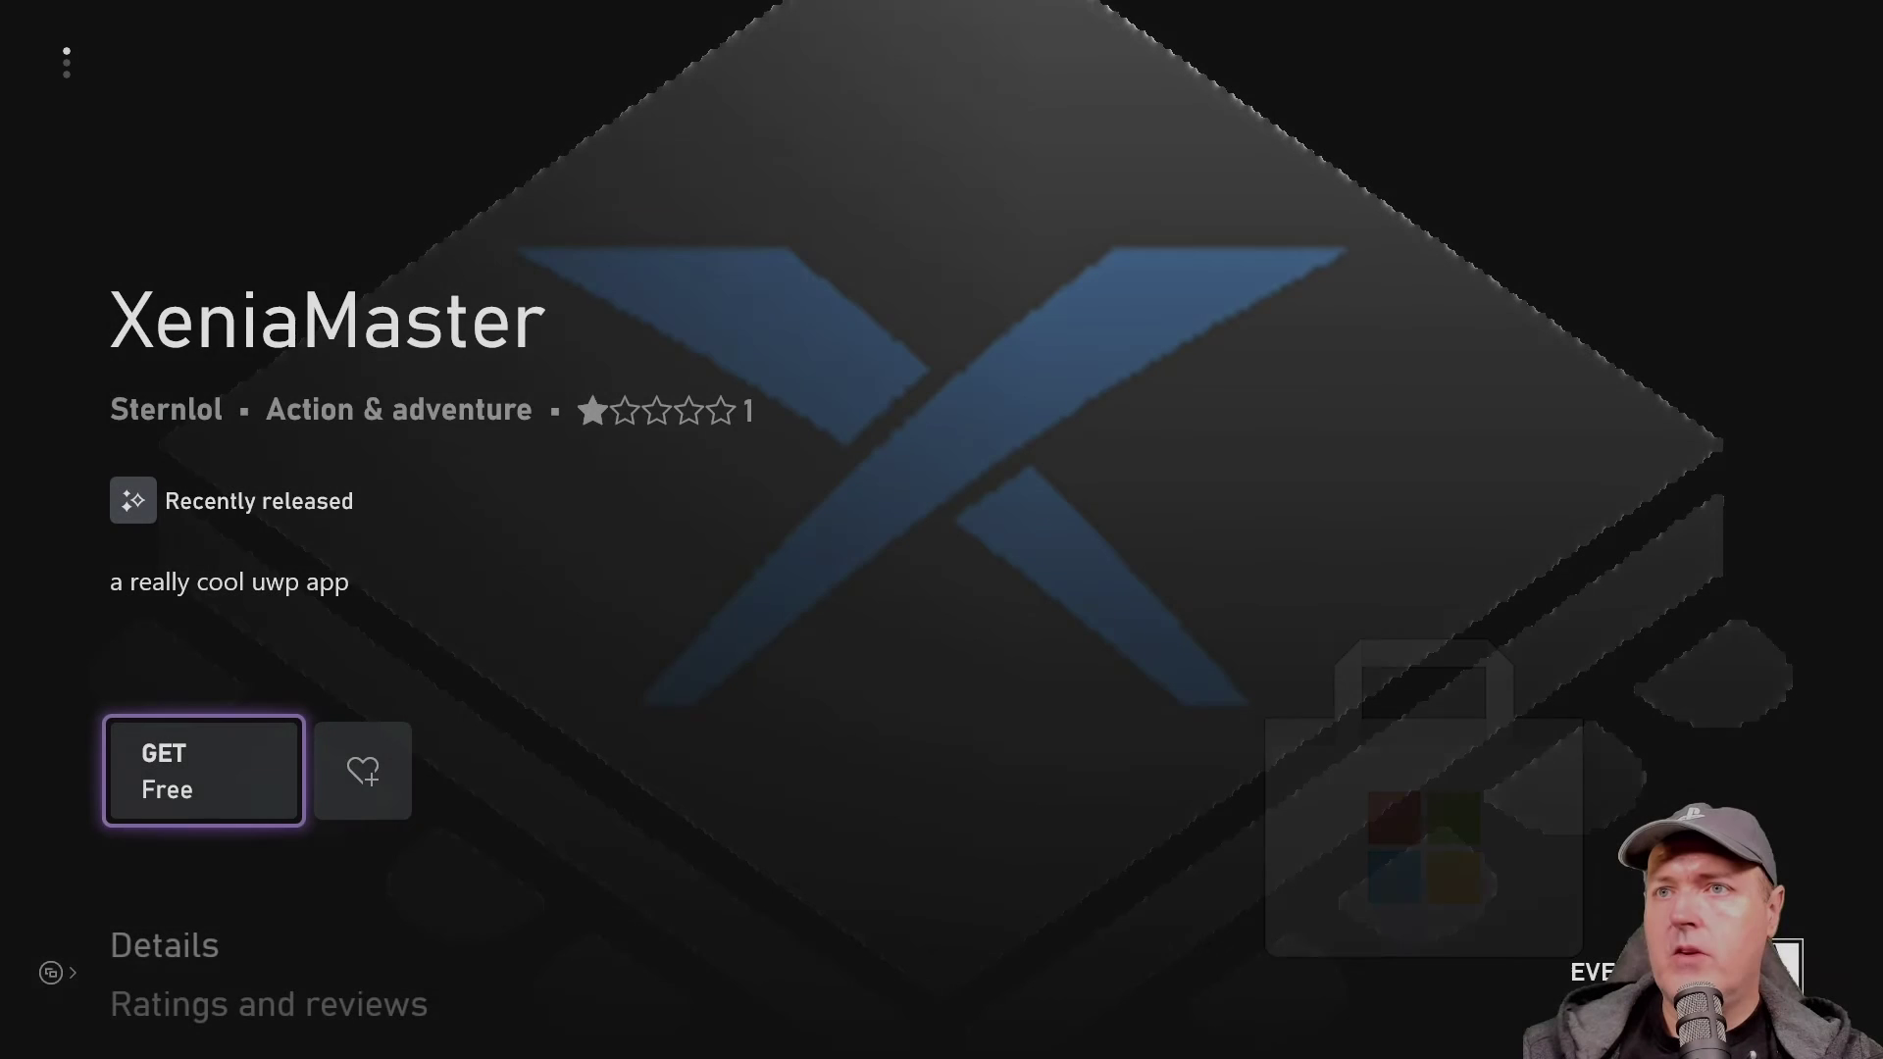
key(Return)
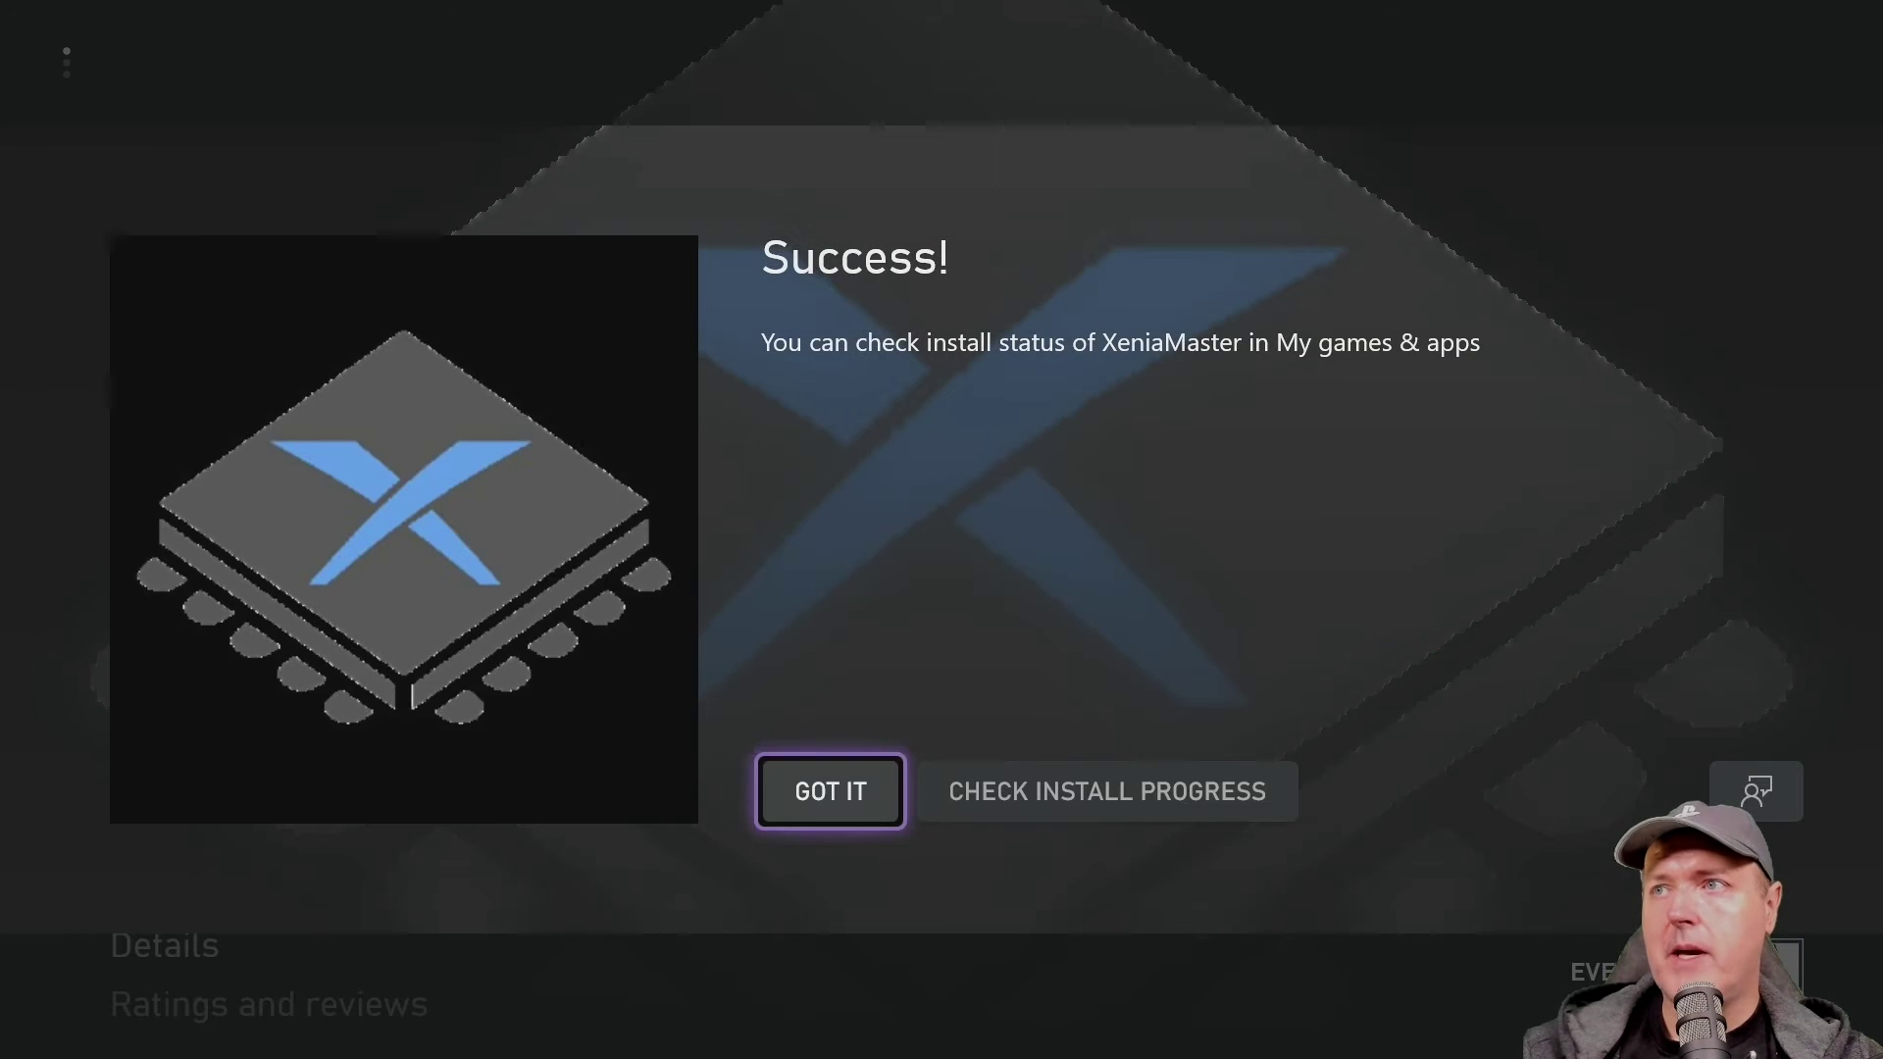
key(Right)
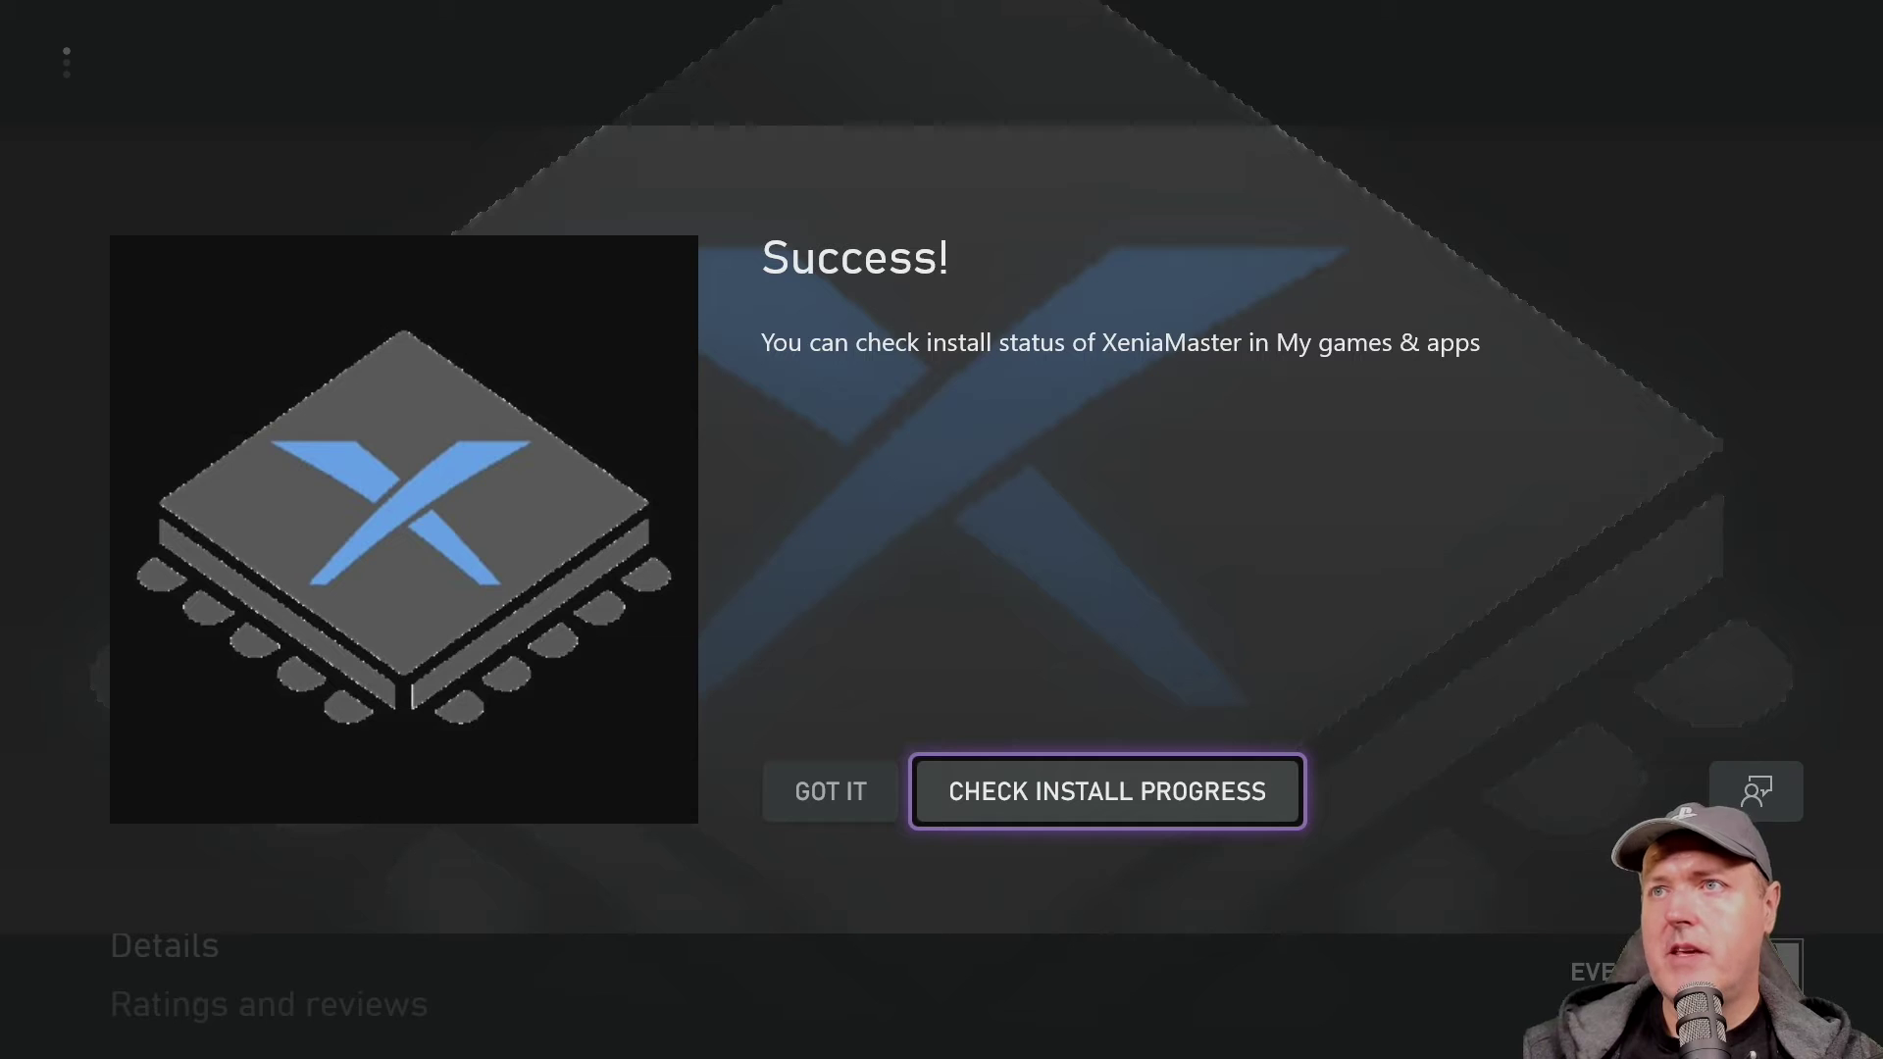
key(Return)
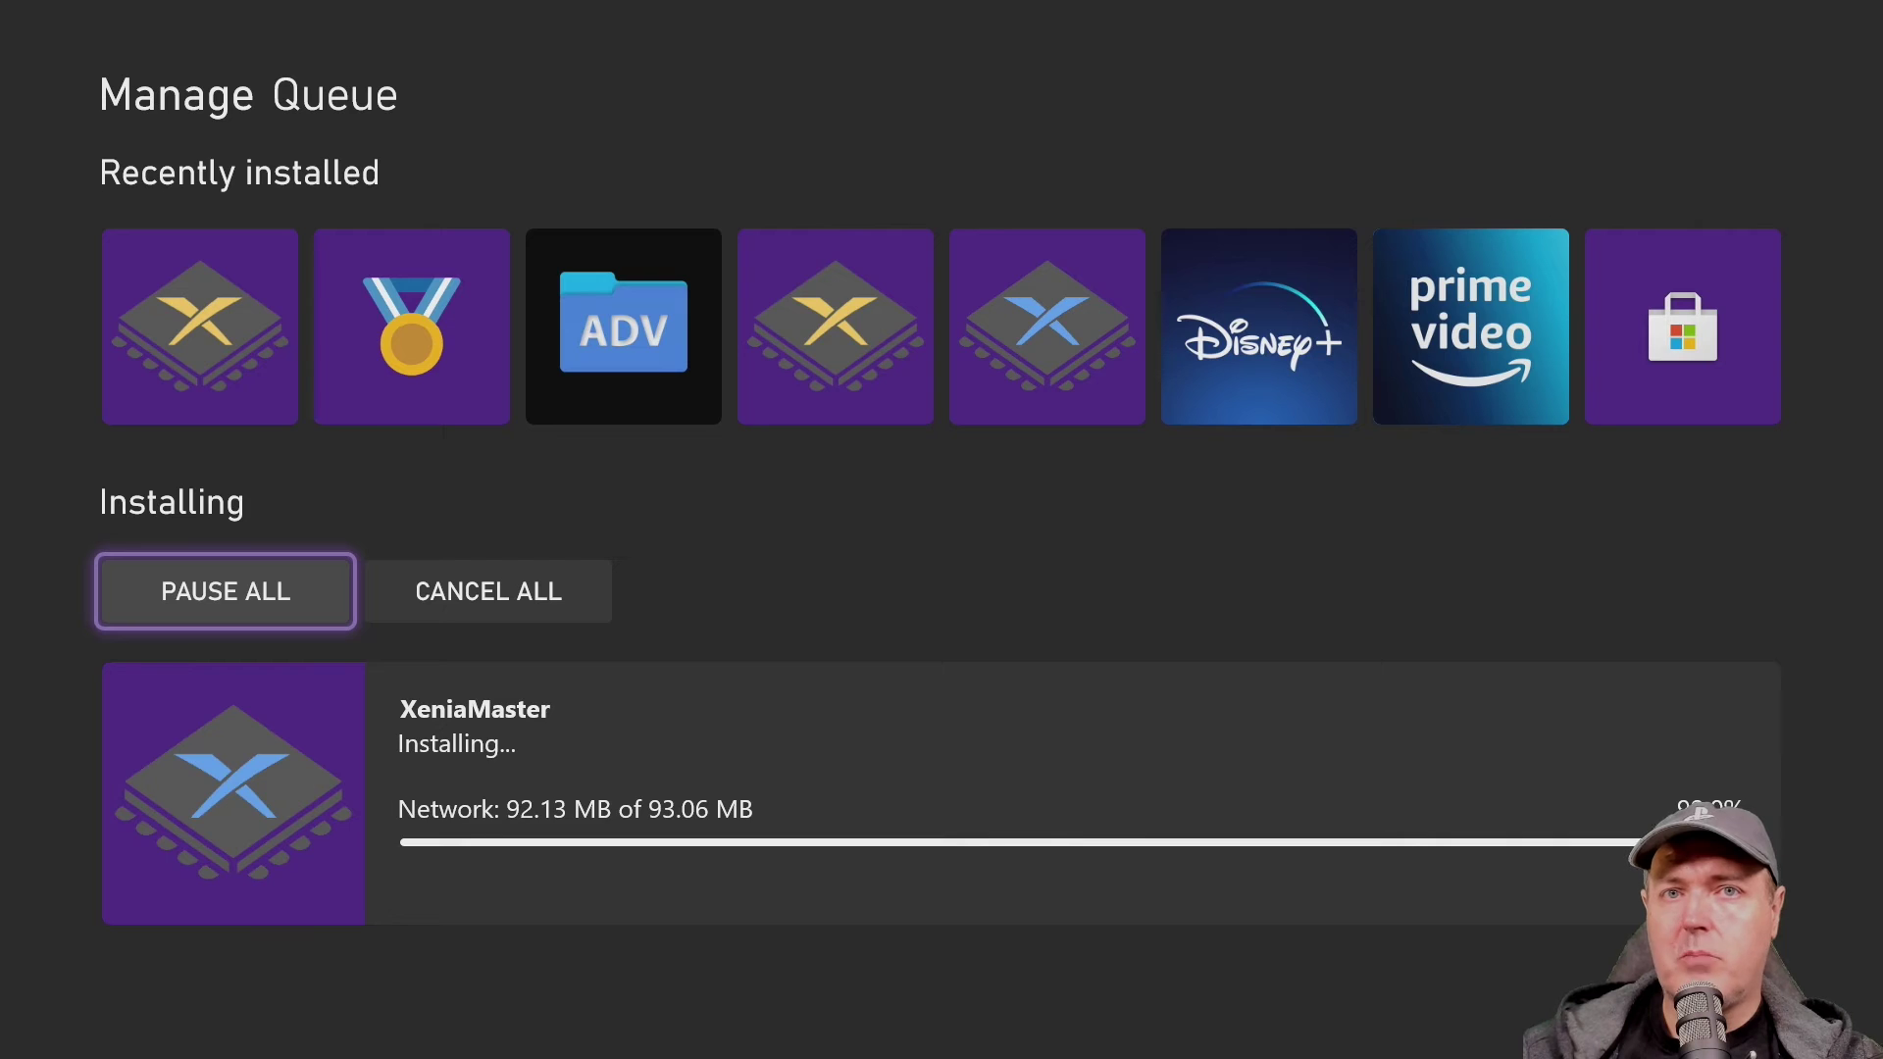
- Launch XeniaMaster from its tile, then exit its file picker back to Home
key(Return)
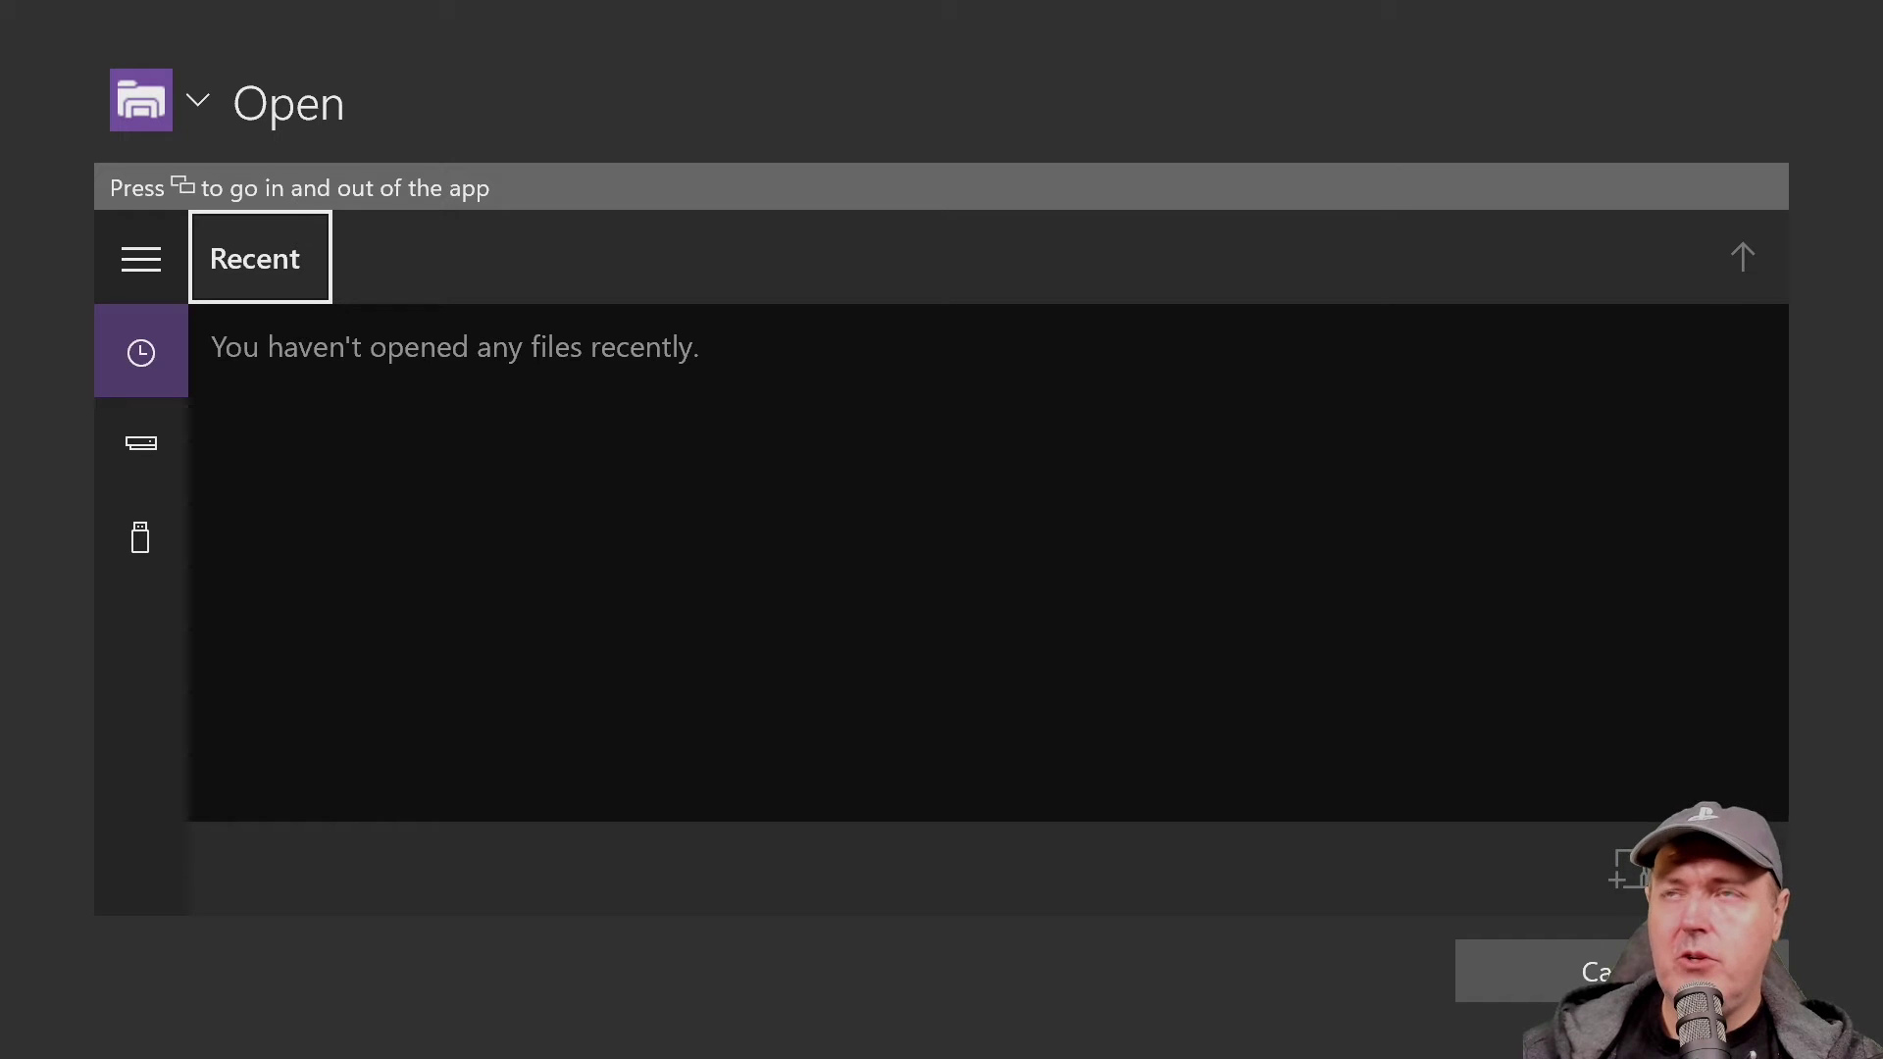
key(super)
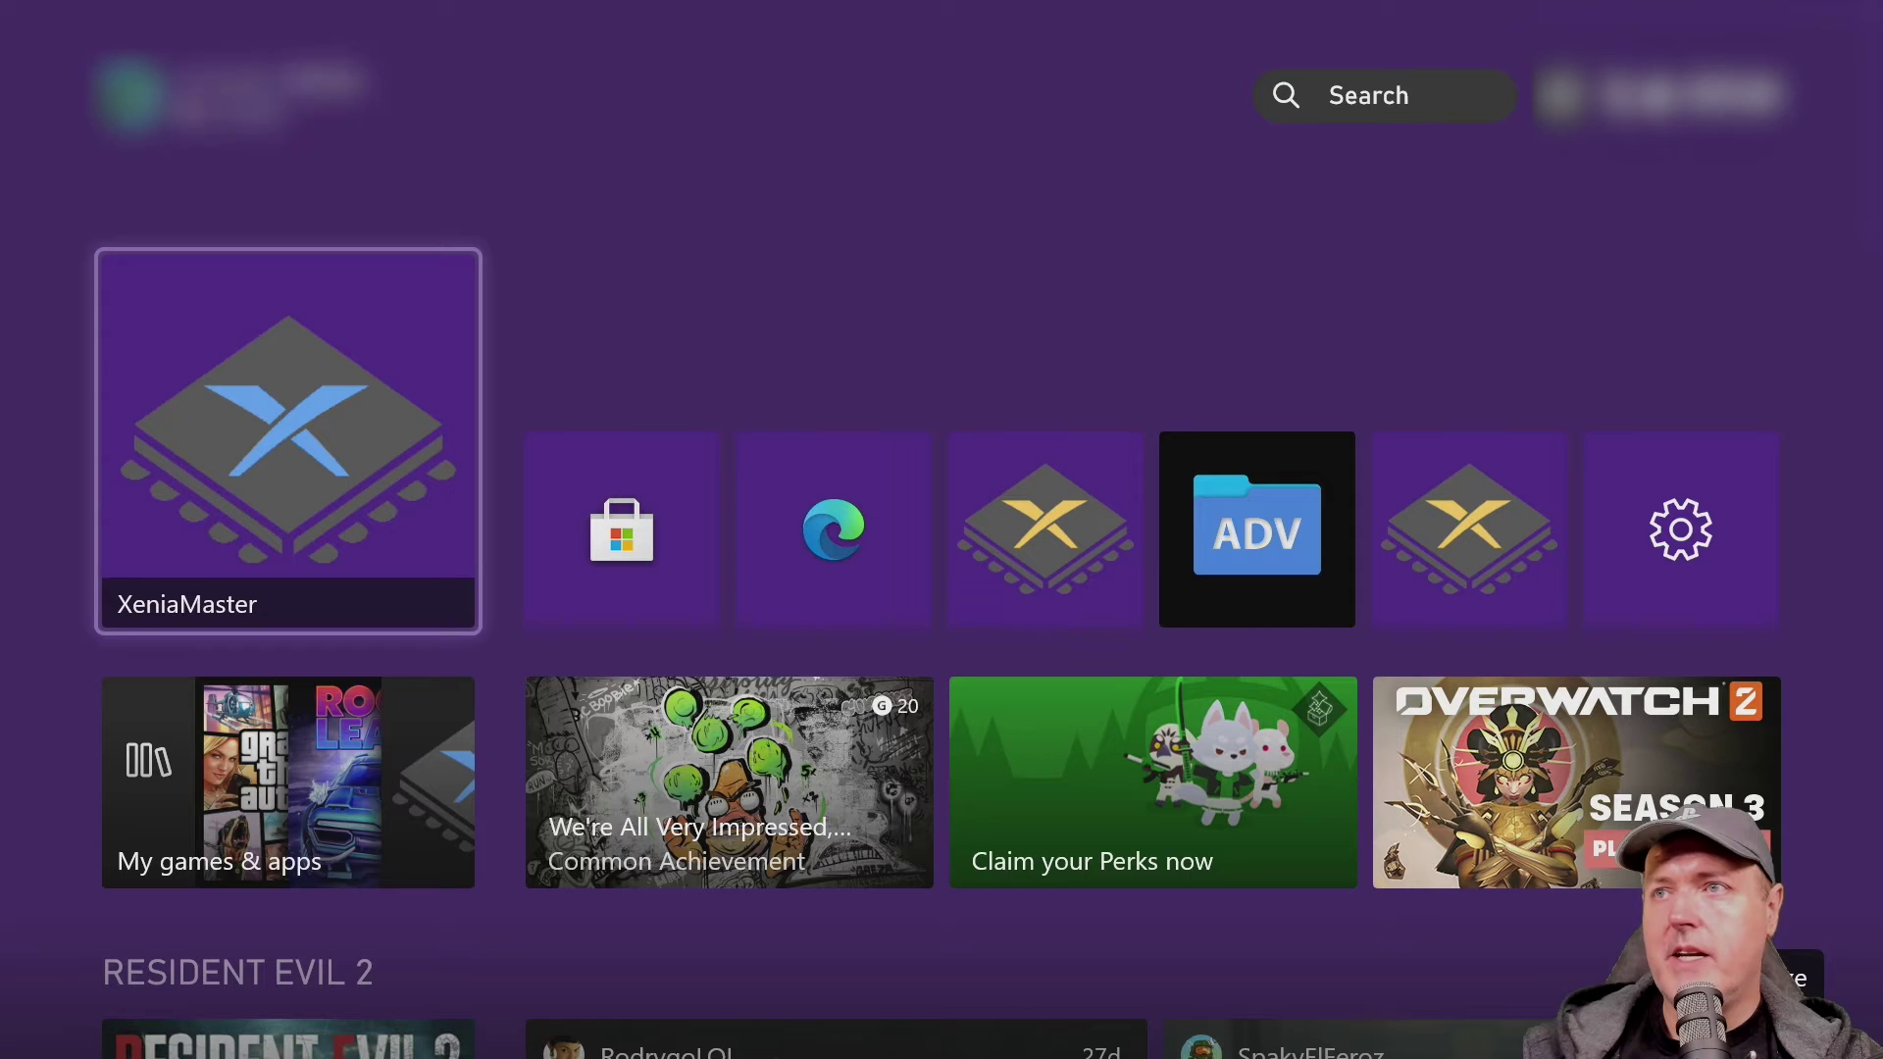
- Open and then close the XeniaCanaryaio options menu on Home
key(Right)
key(Right)
key(Right)
key(Right)
key(Left)
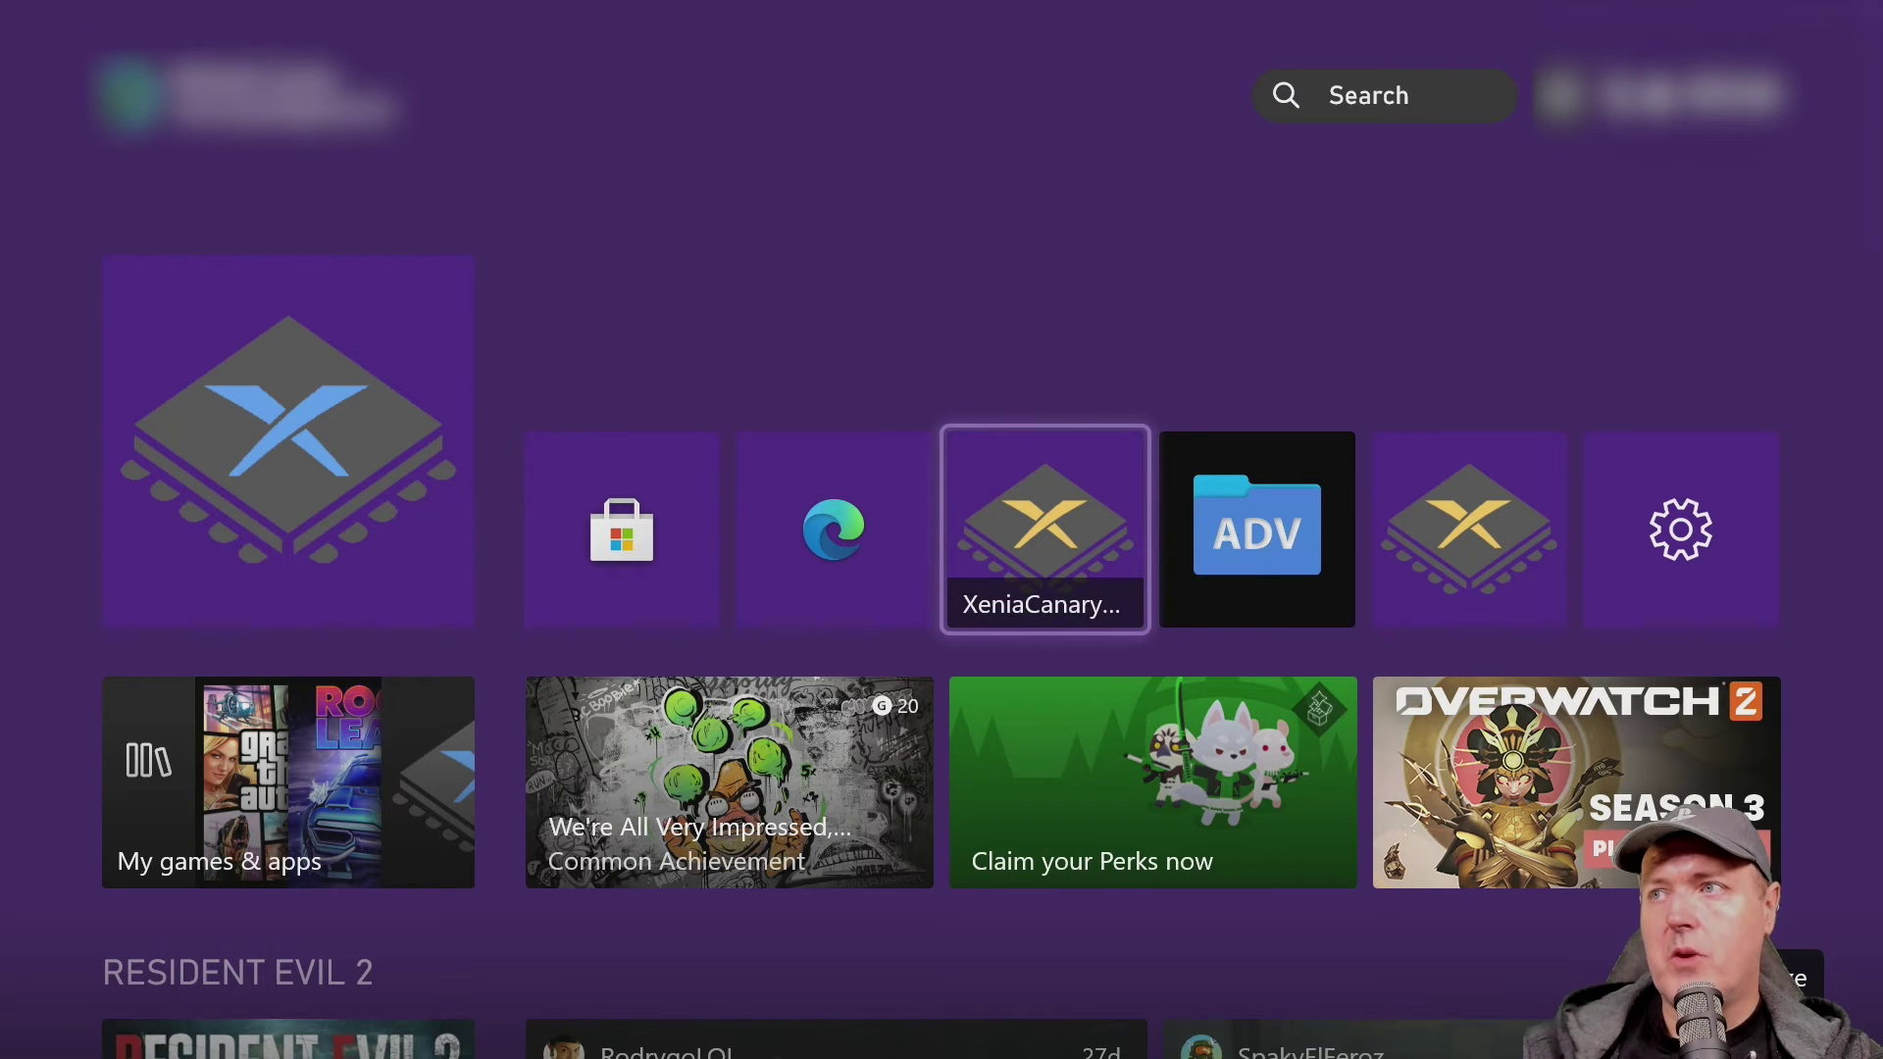
key(Menu)
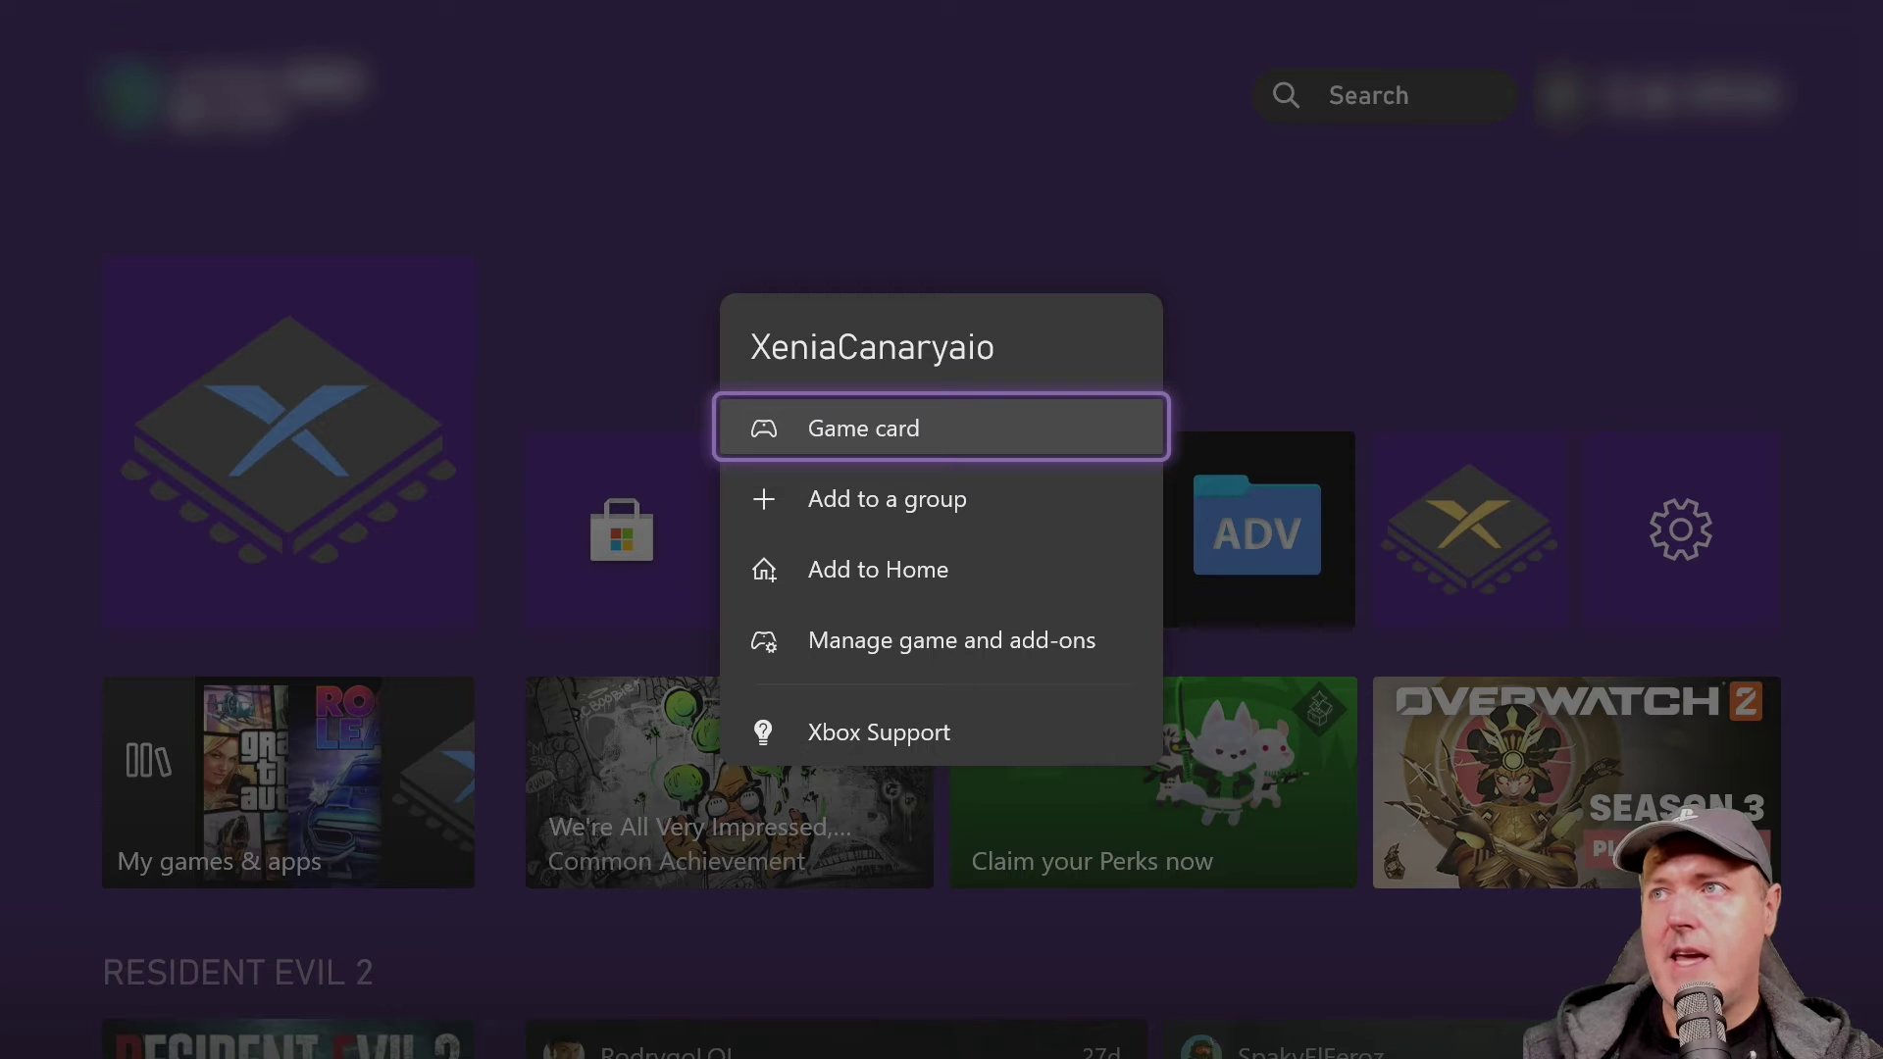
key(Escape)
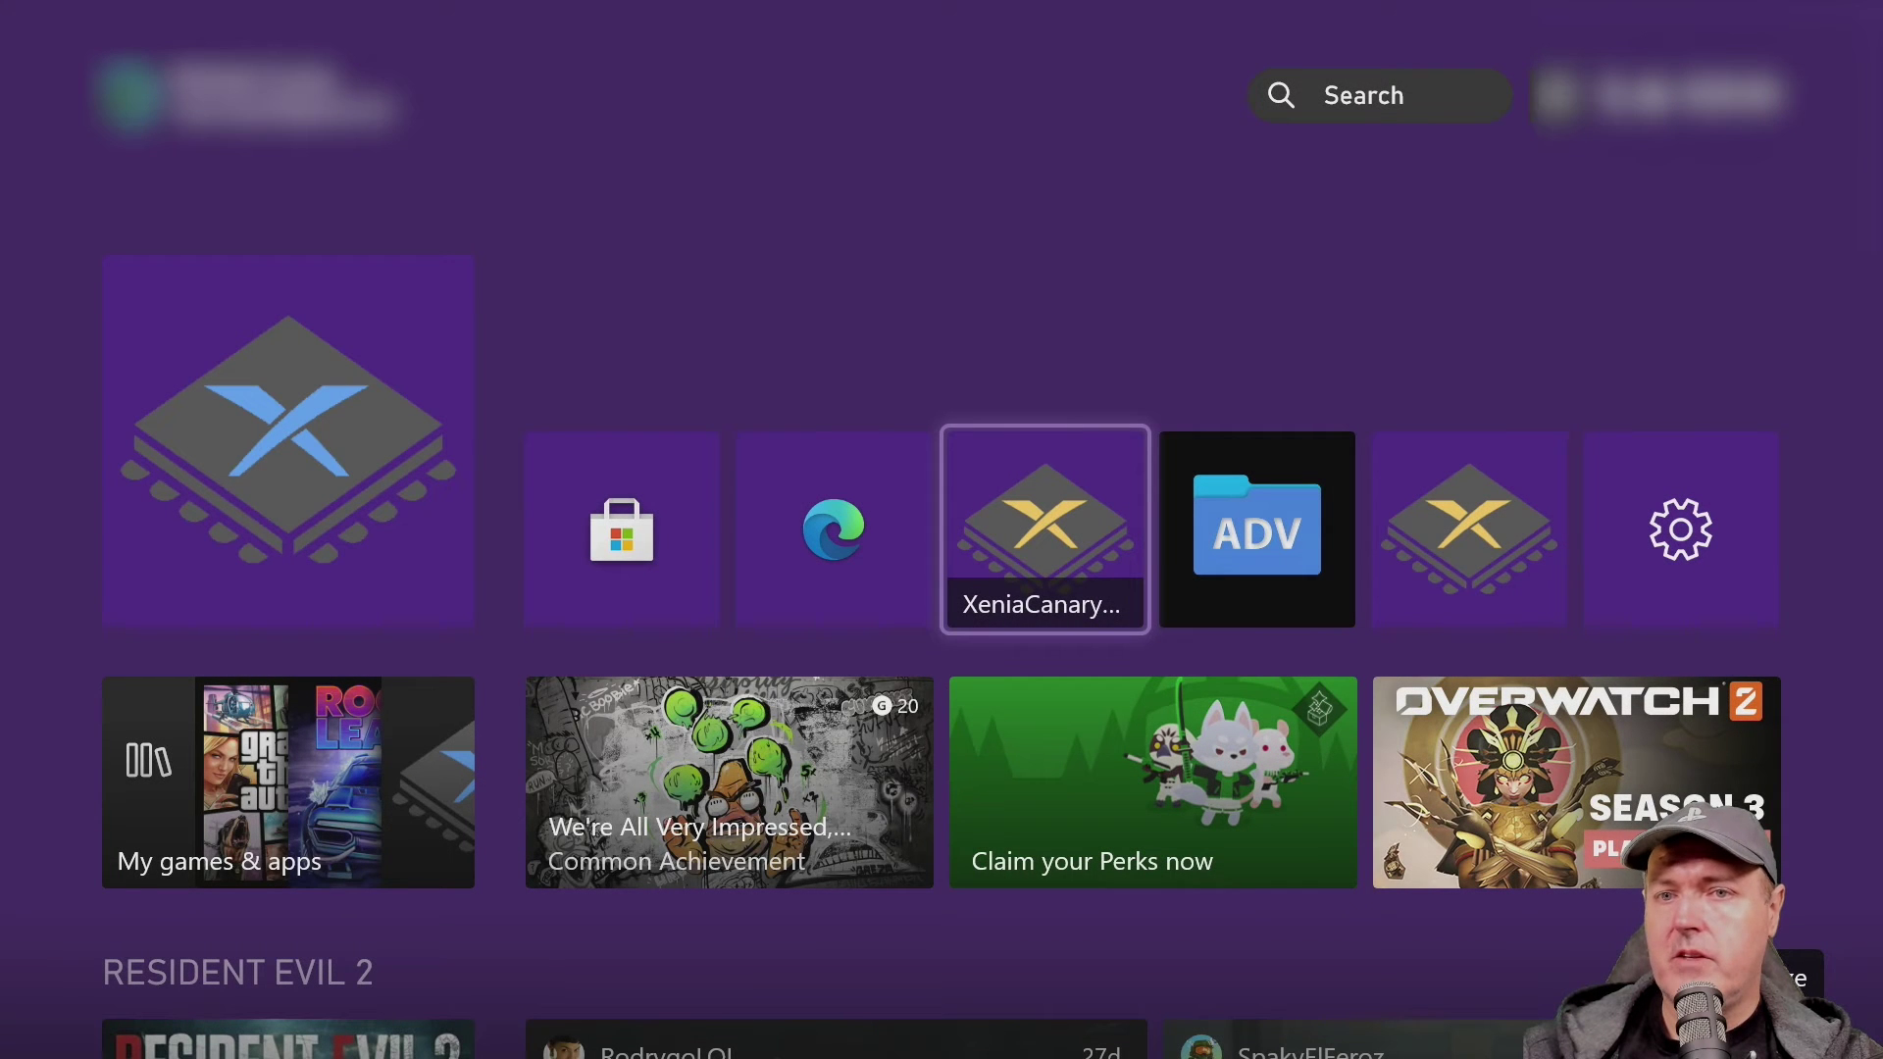
- Move across the Home tiles and launch Microsoft Edge
key(Left)
key(Left)
key(Left)
key(Right)
key(Right)
key(Right)
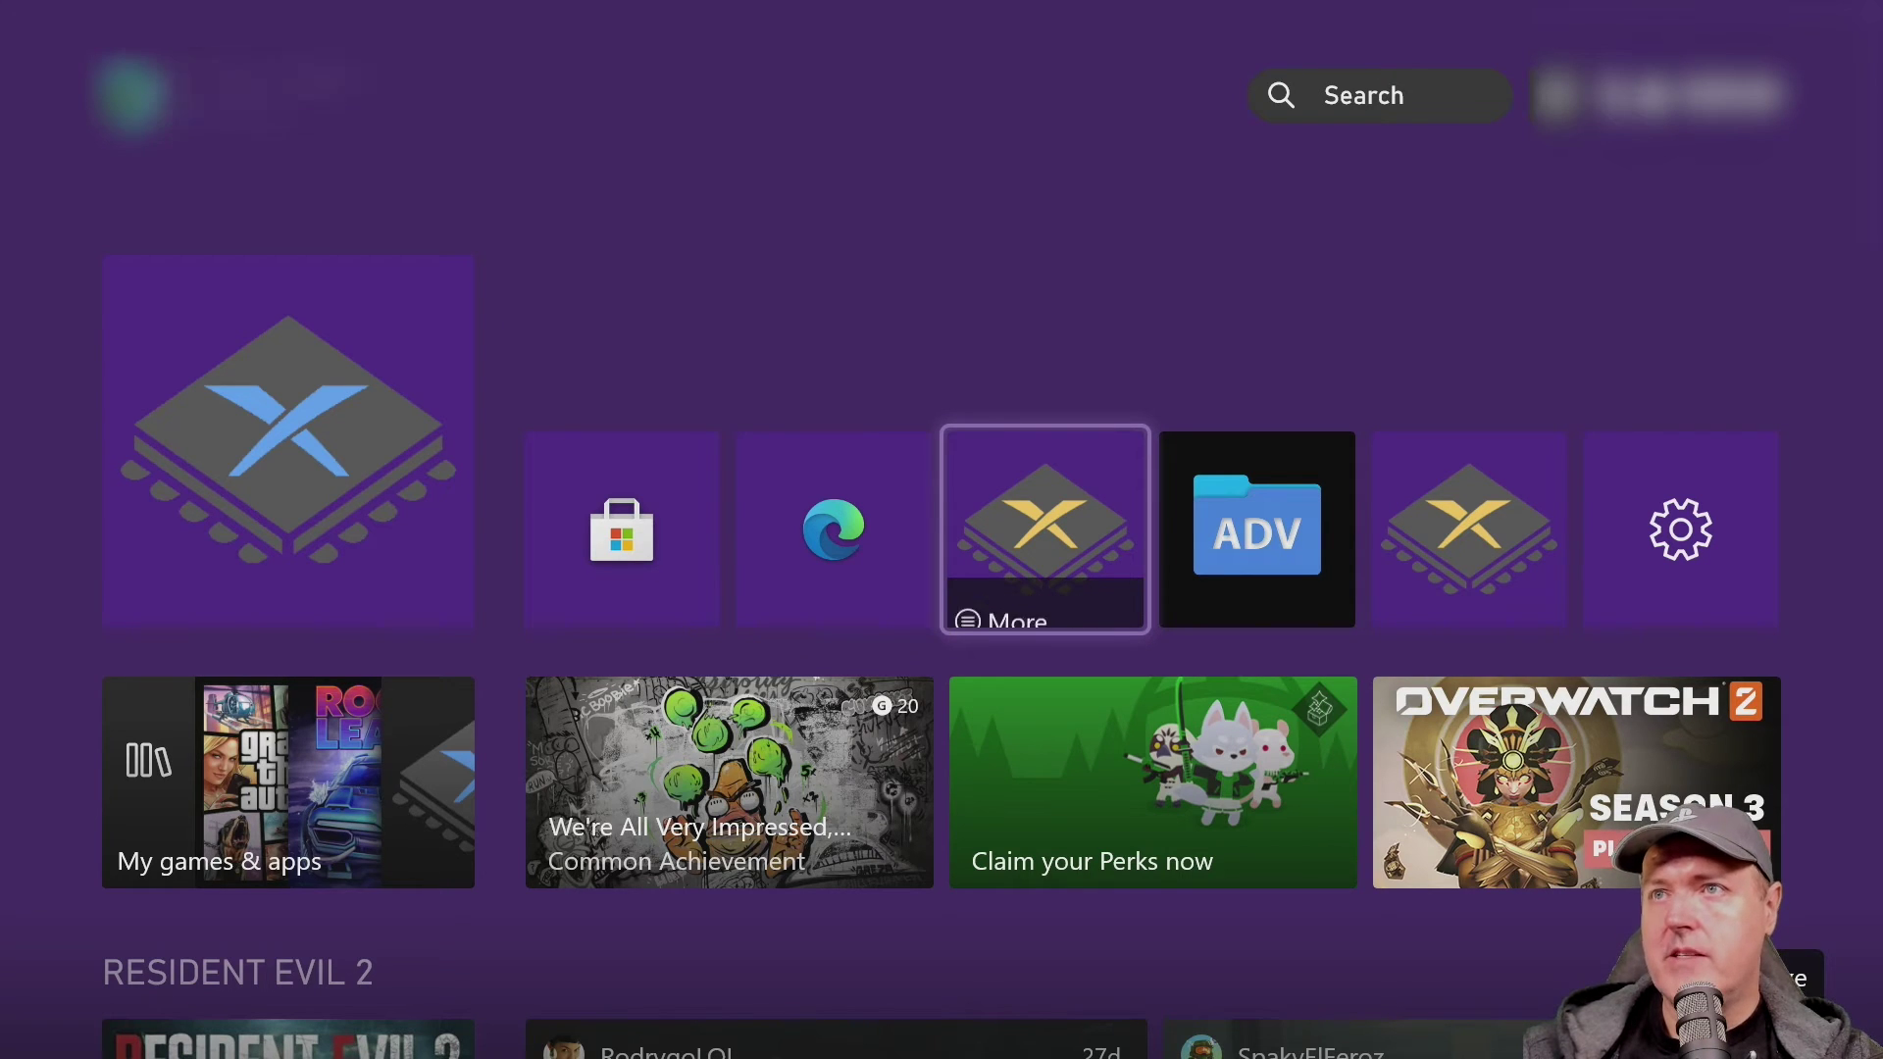
key(Right)
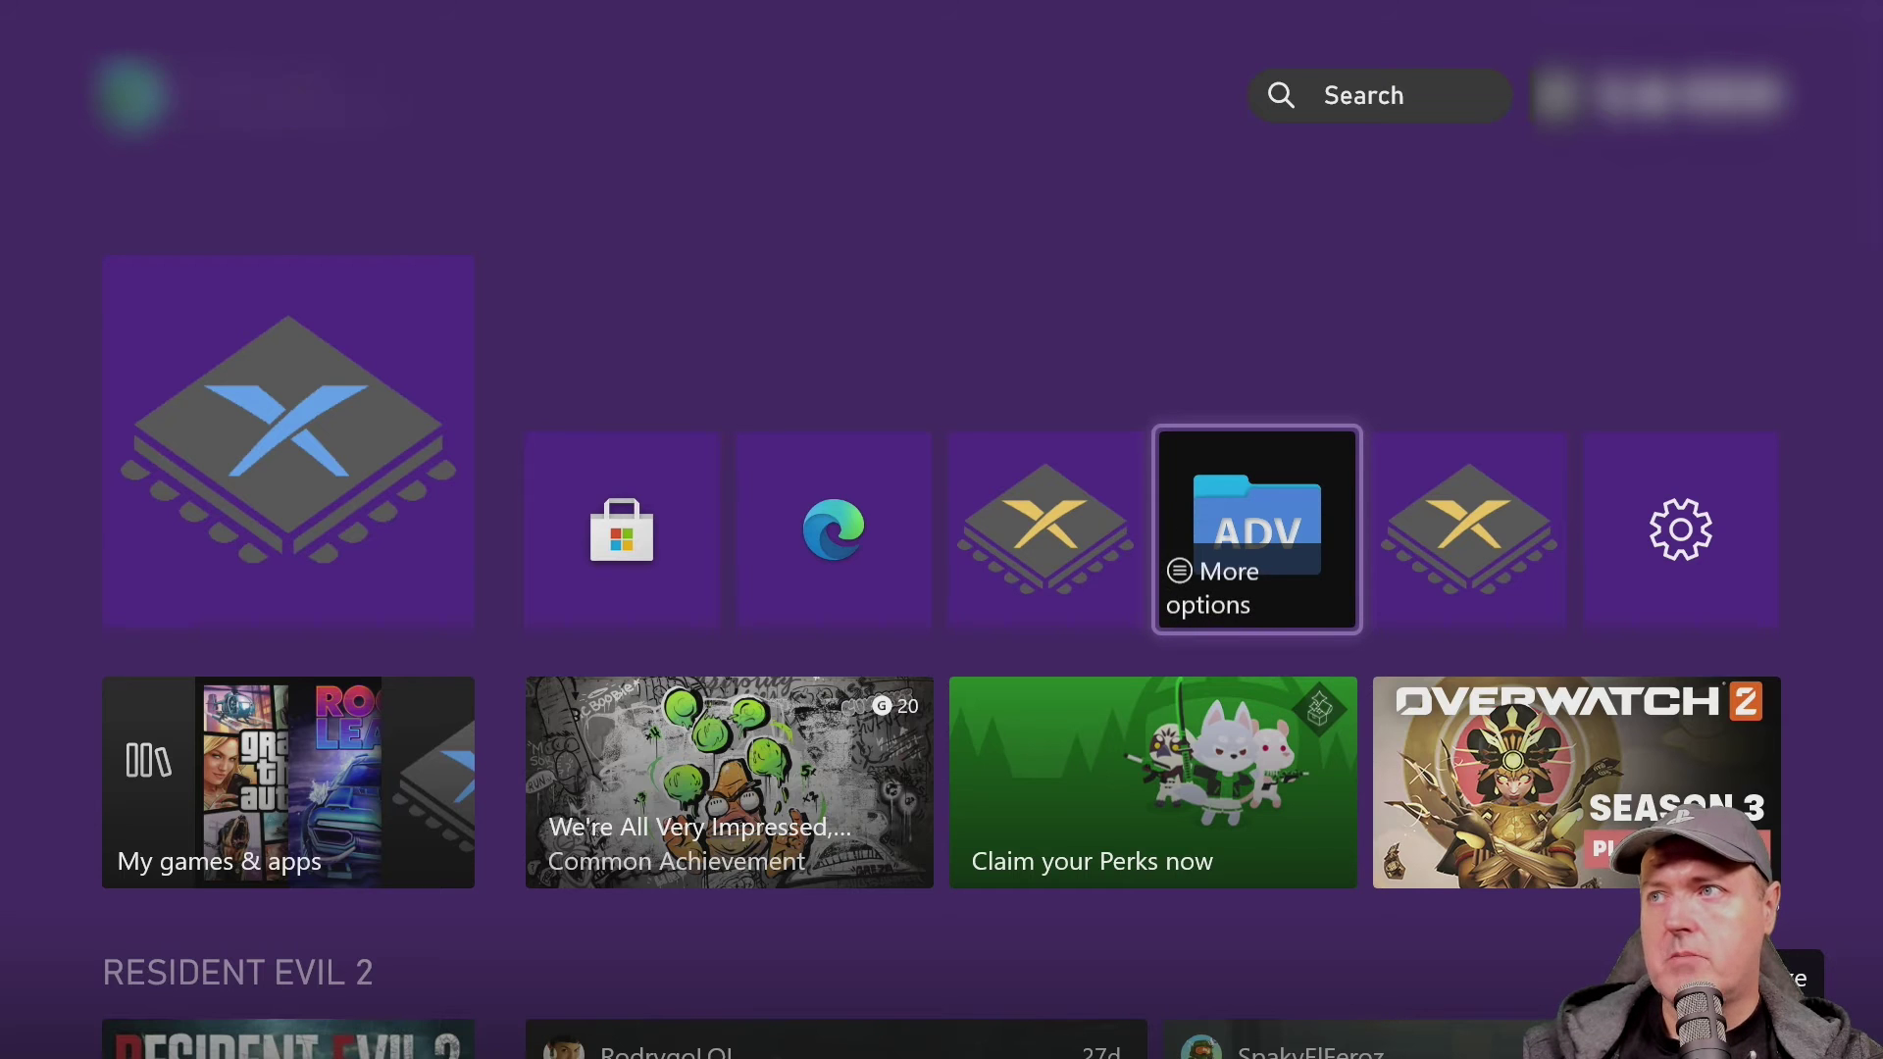
key(Left)
key(Left)
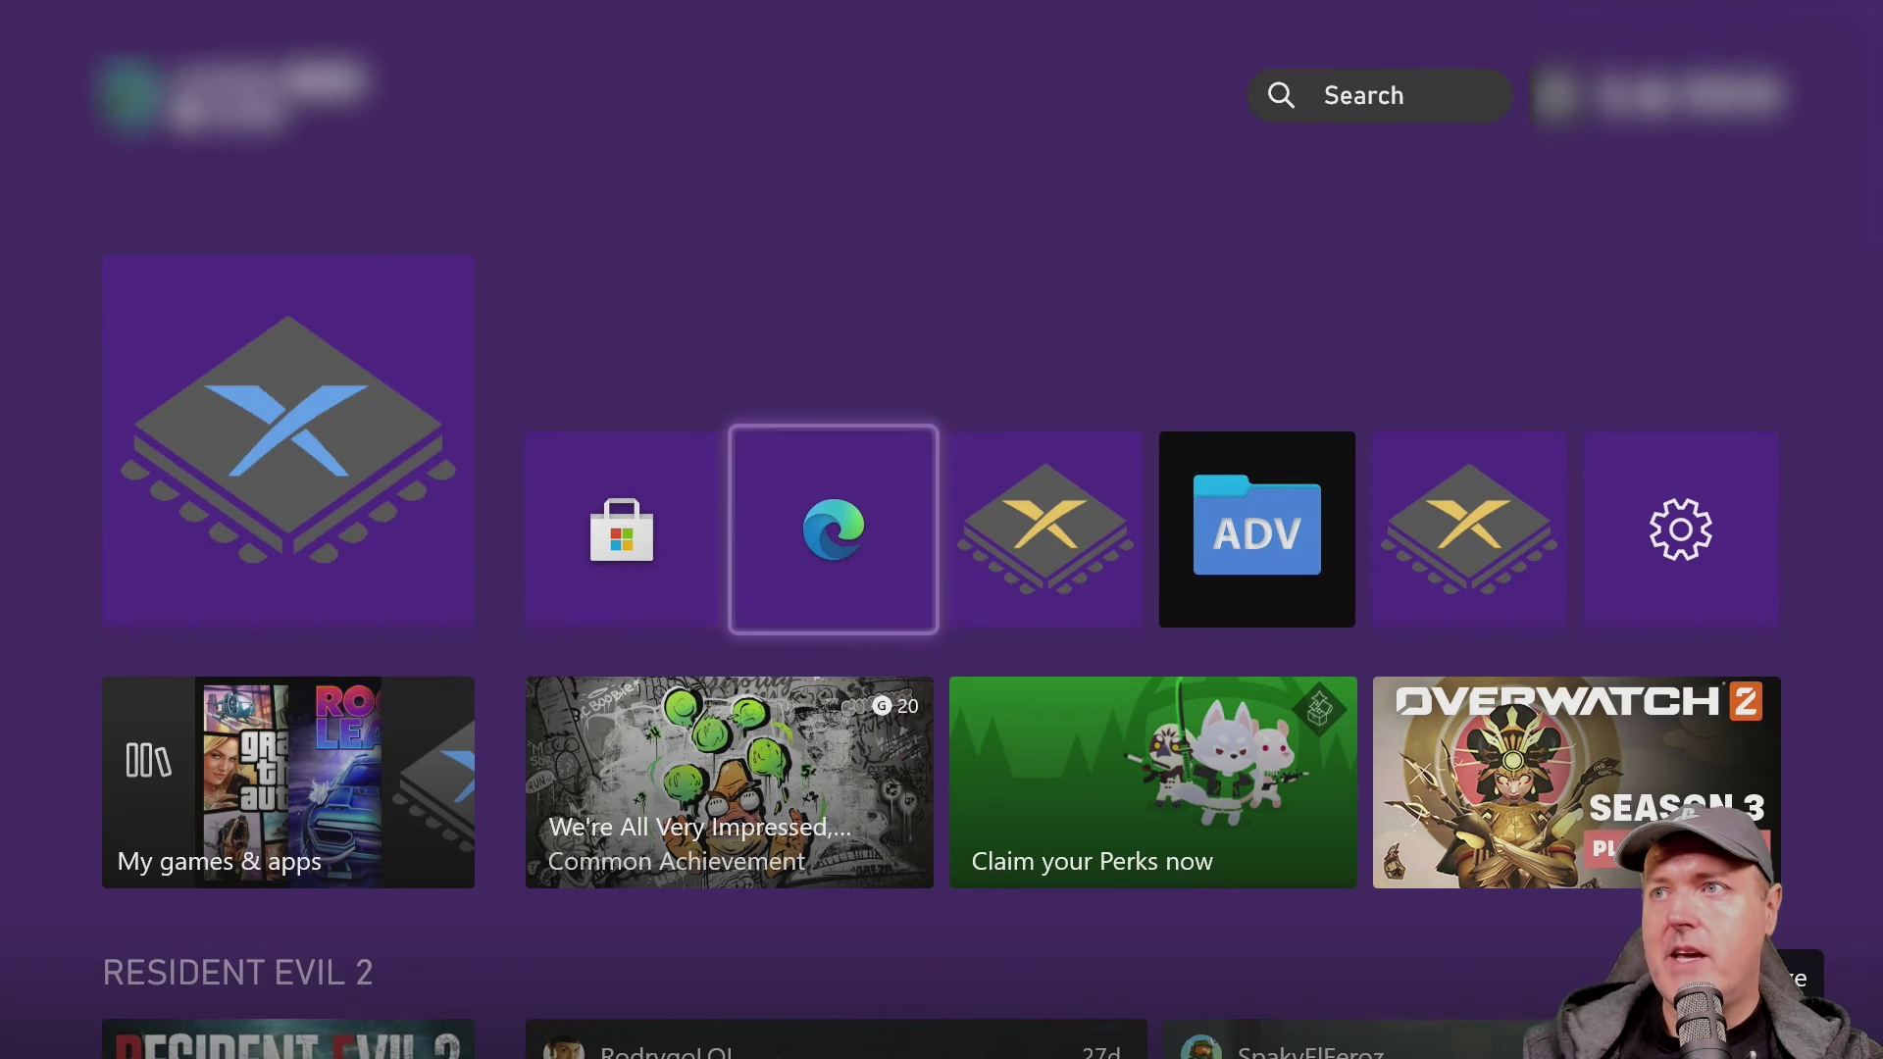
key(Return)
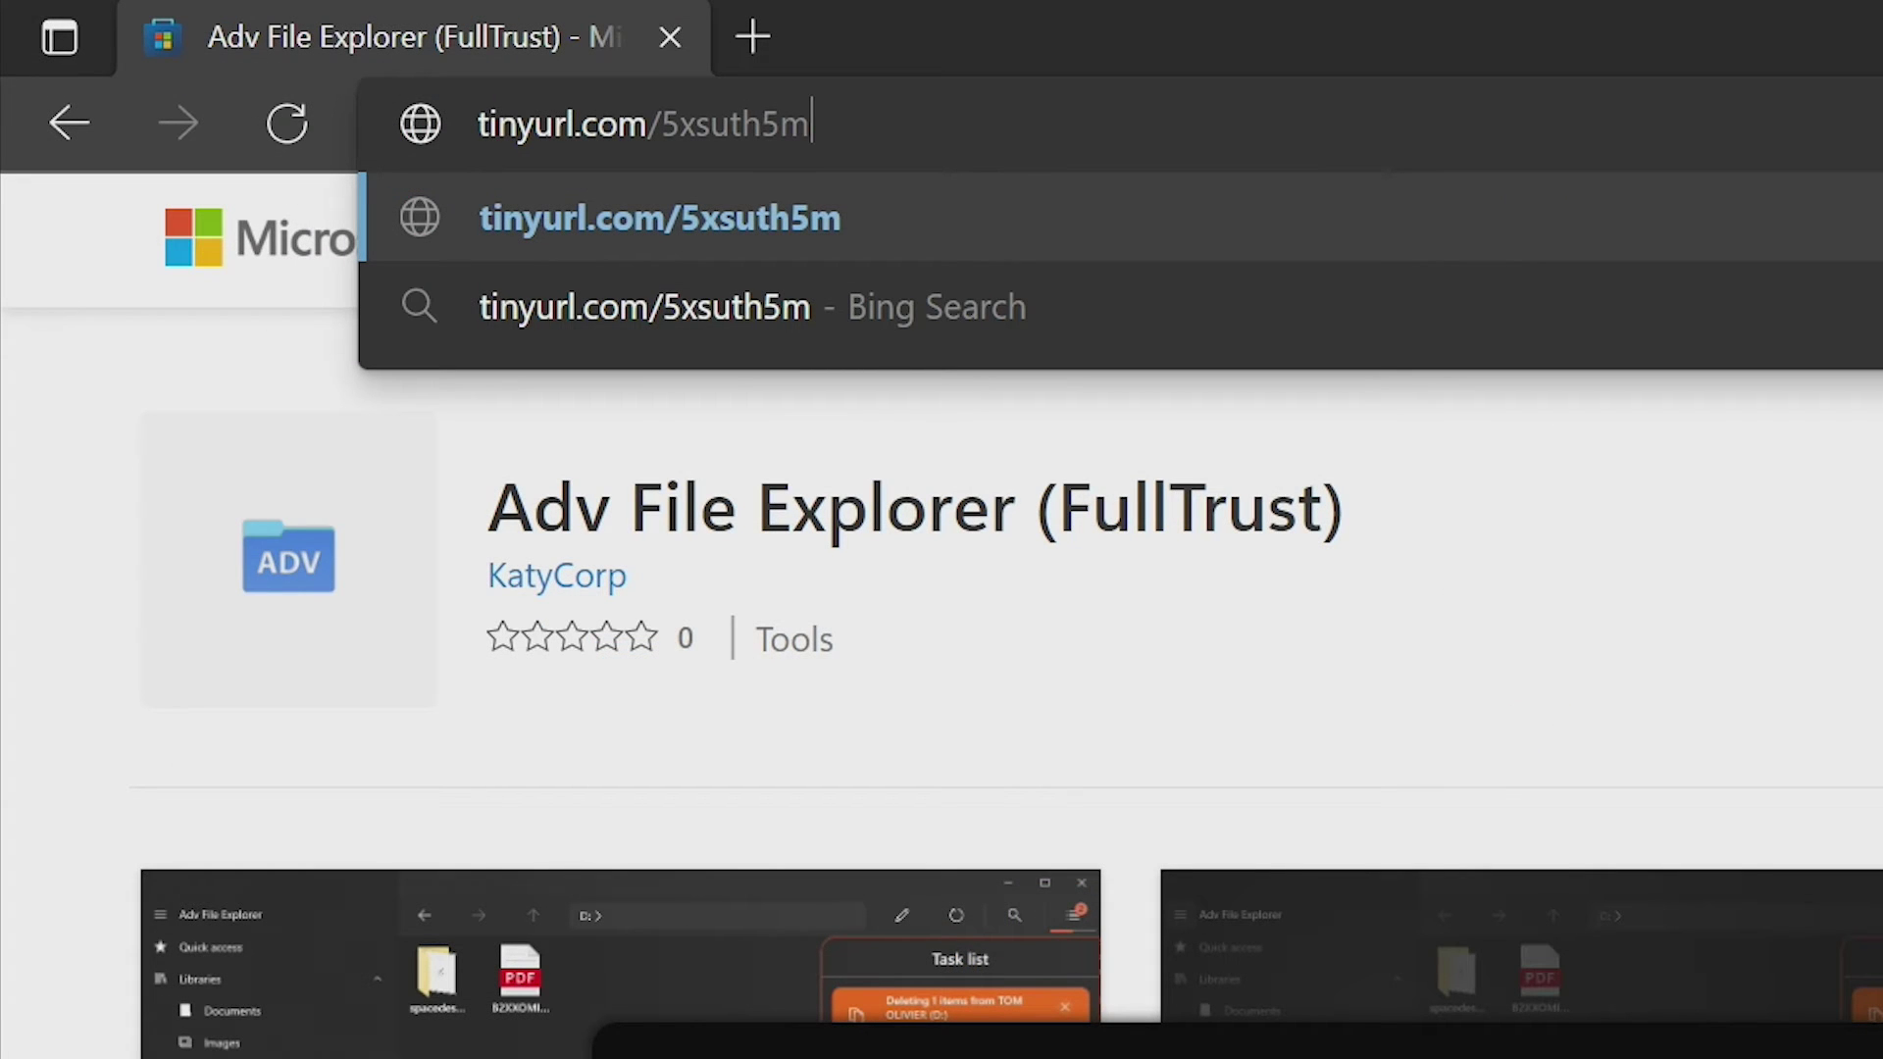
- Install the free DurangoFTPkek app from tinyurl.com/5xsuth5m in the Store and launch it
key(Return)
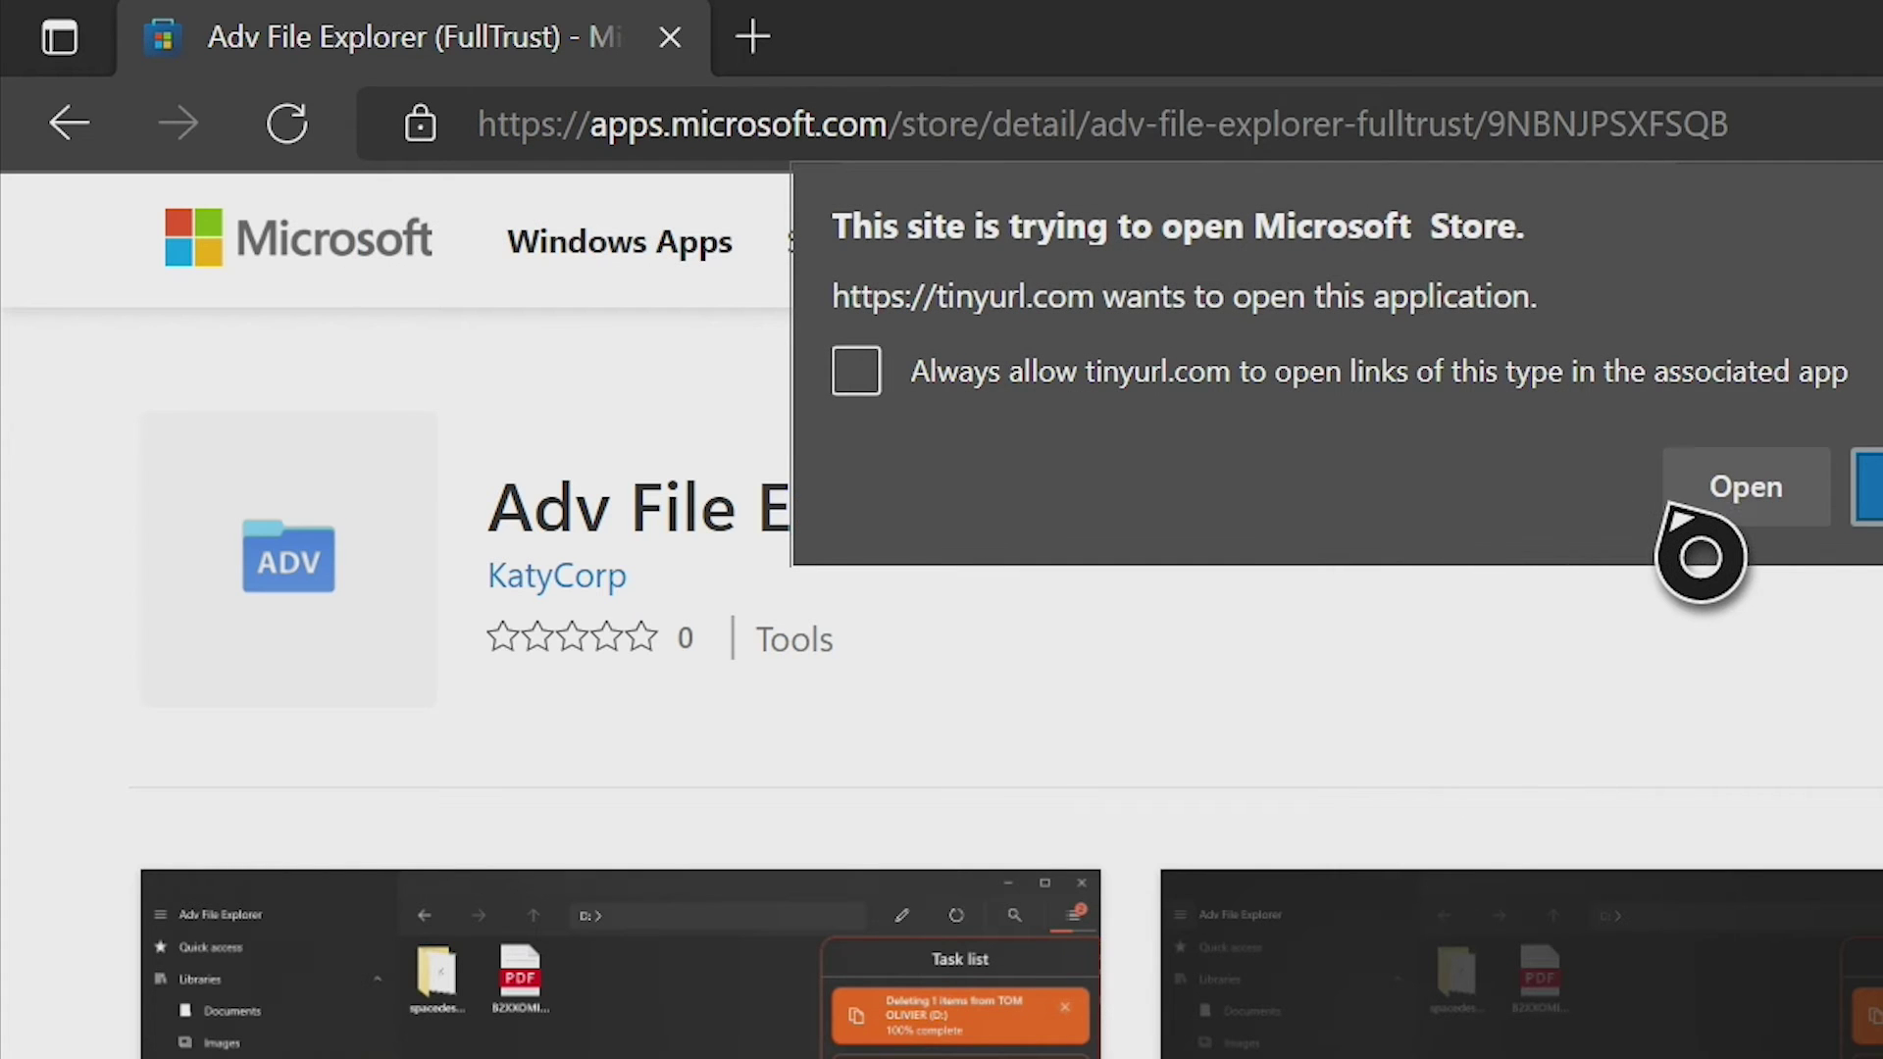
click(1731, 496)
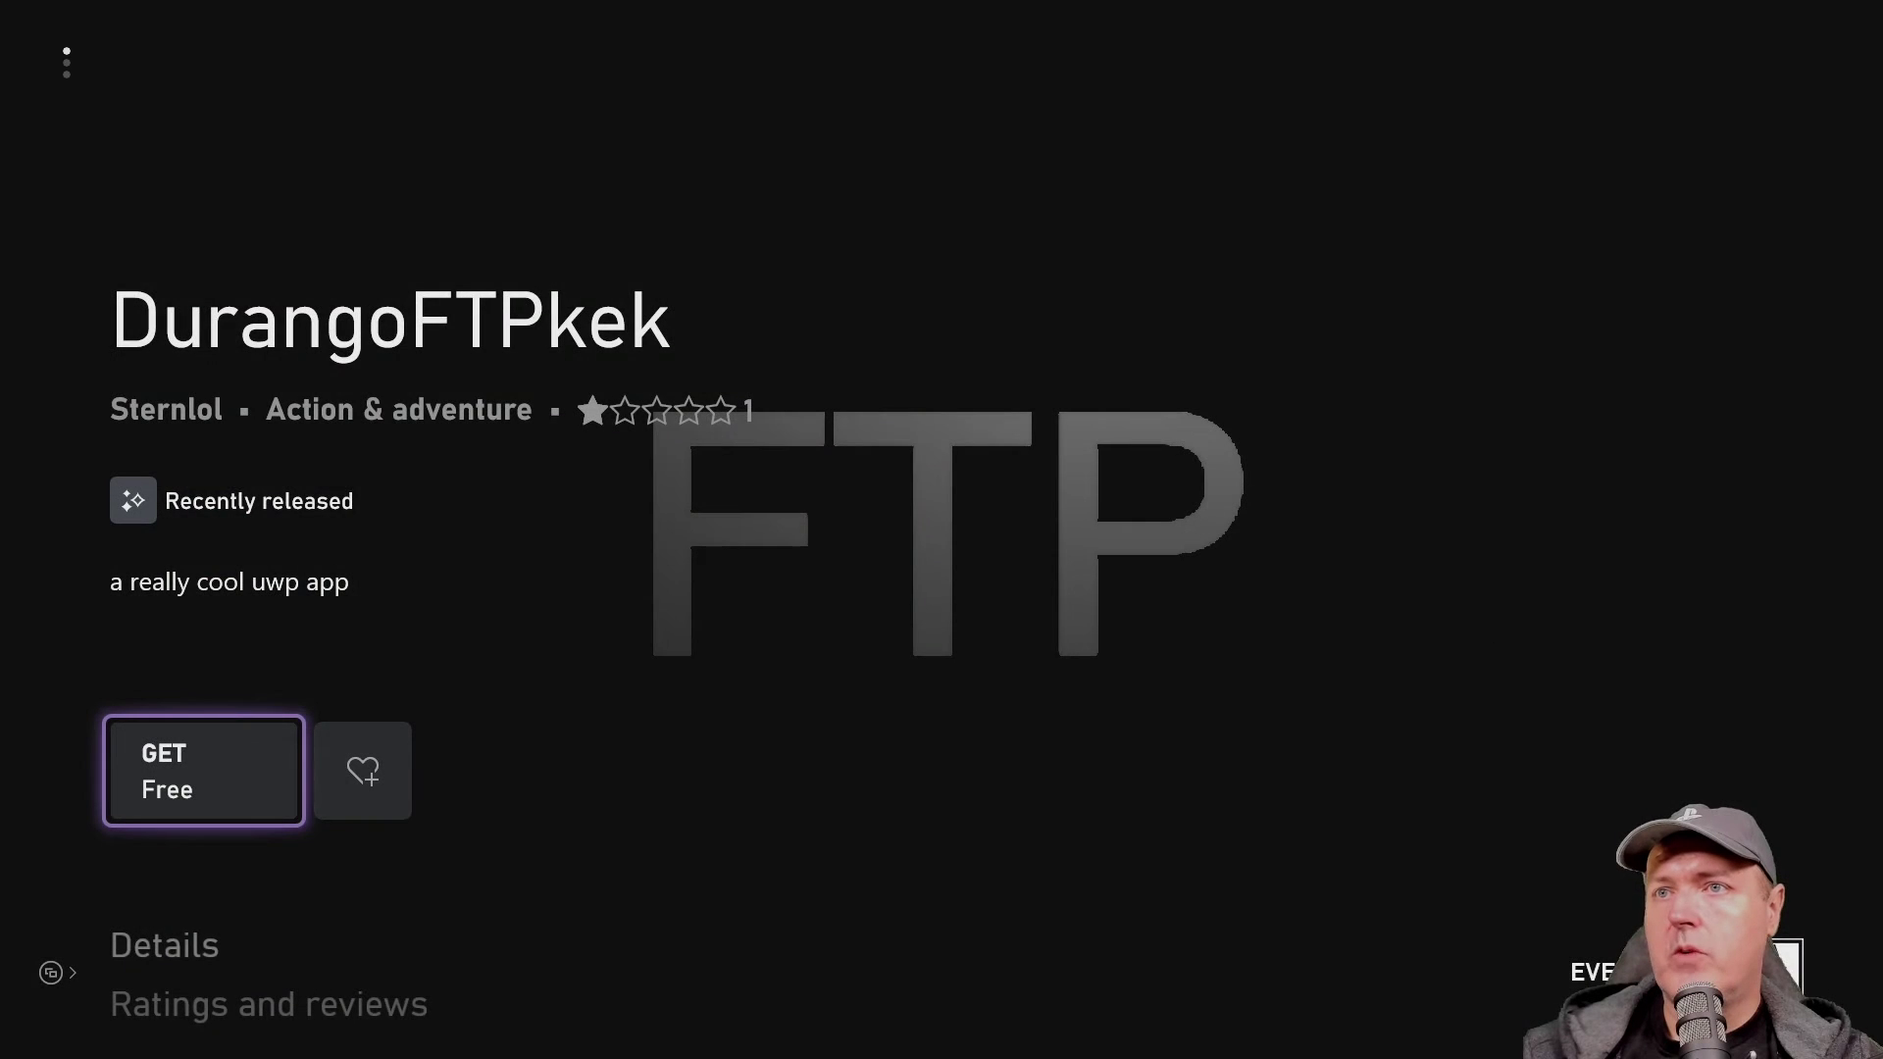
key(Return)
key(Return)
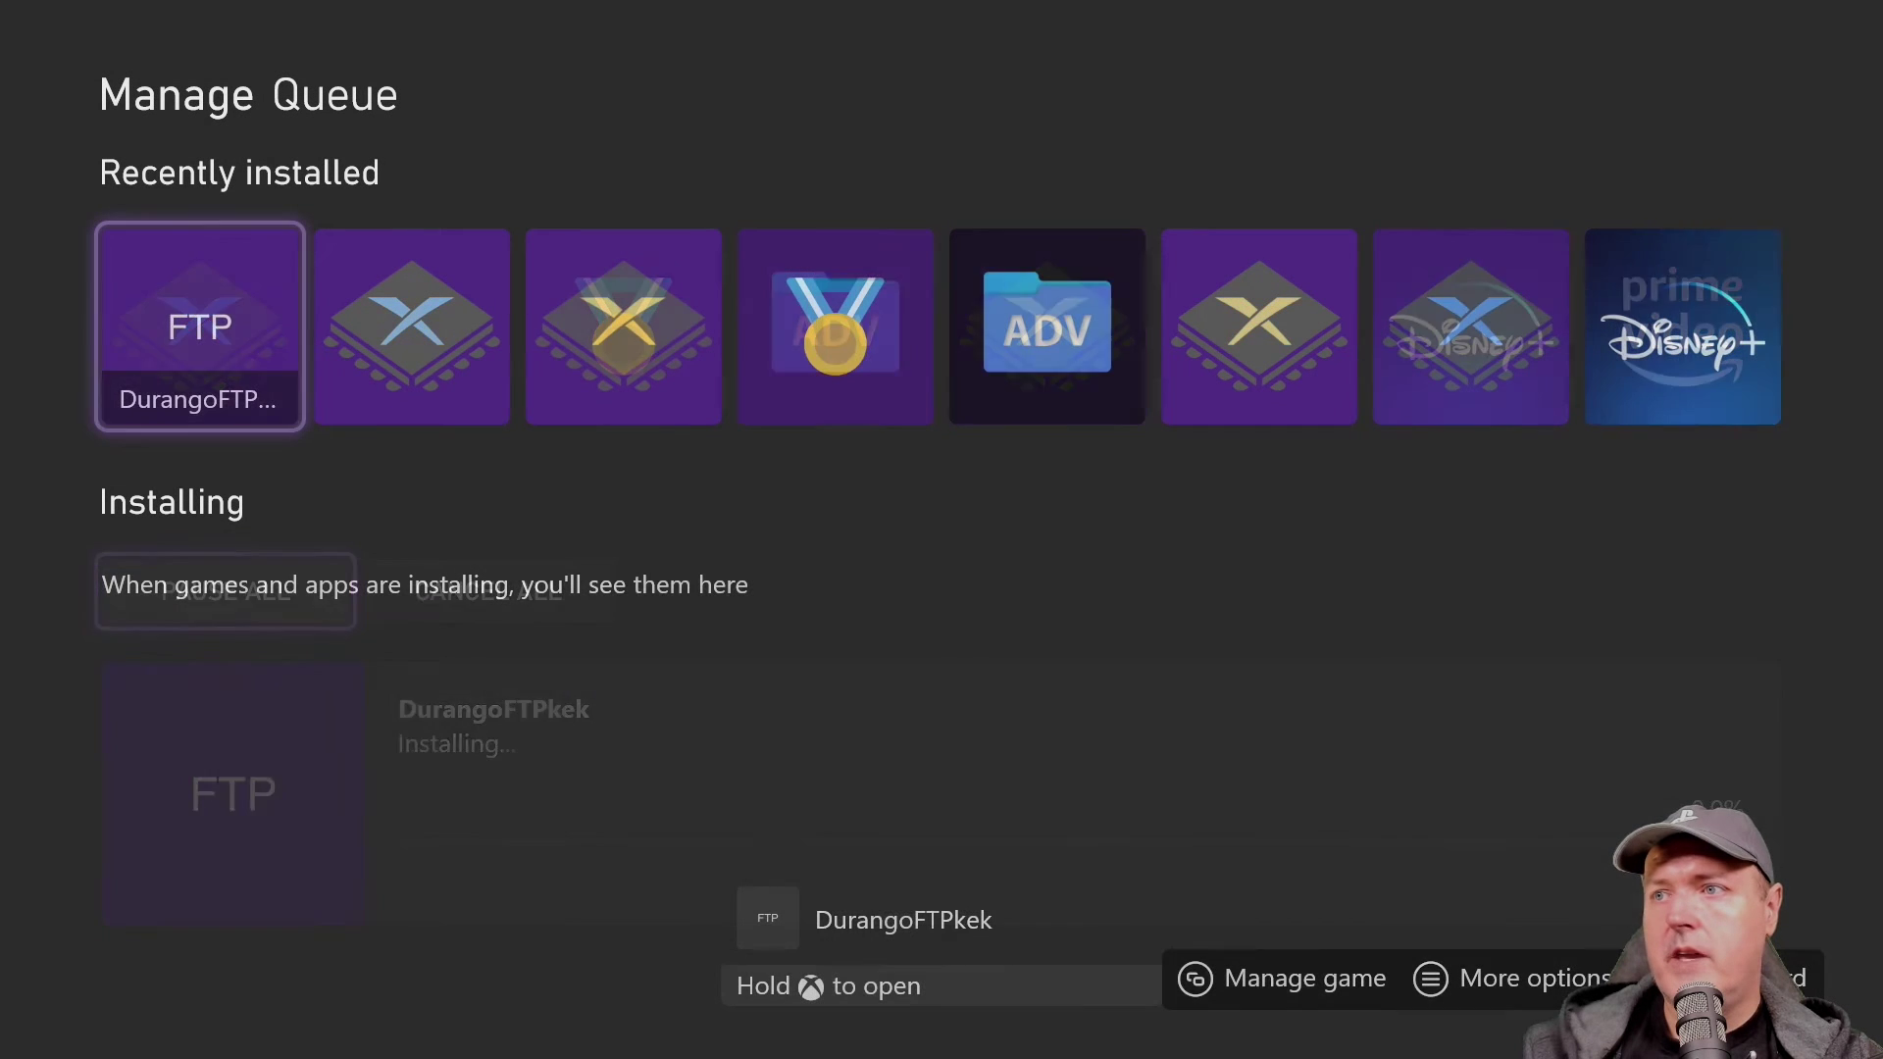
key(Return)
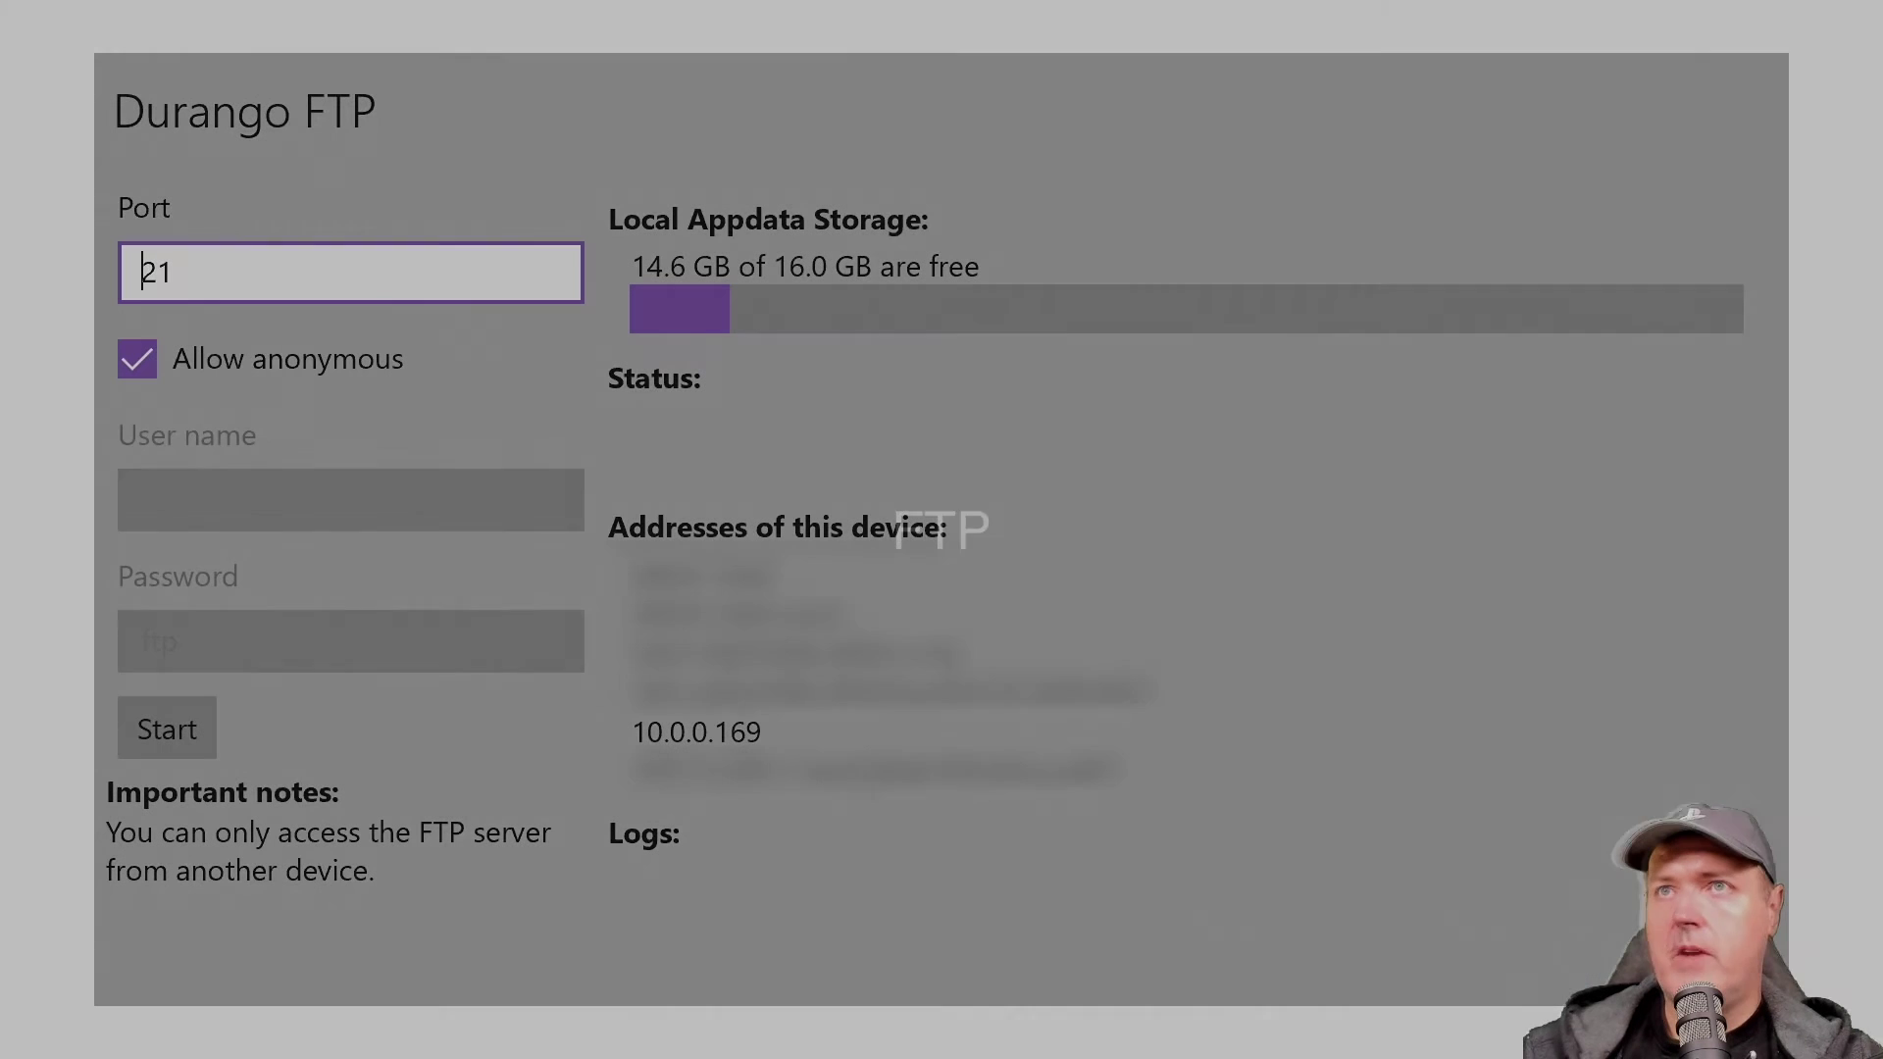
- Turn off Allow anonymous and bring up the on-screen keyboard for the user name
key(Down)
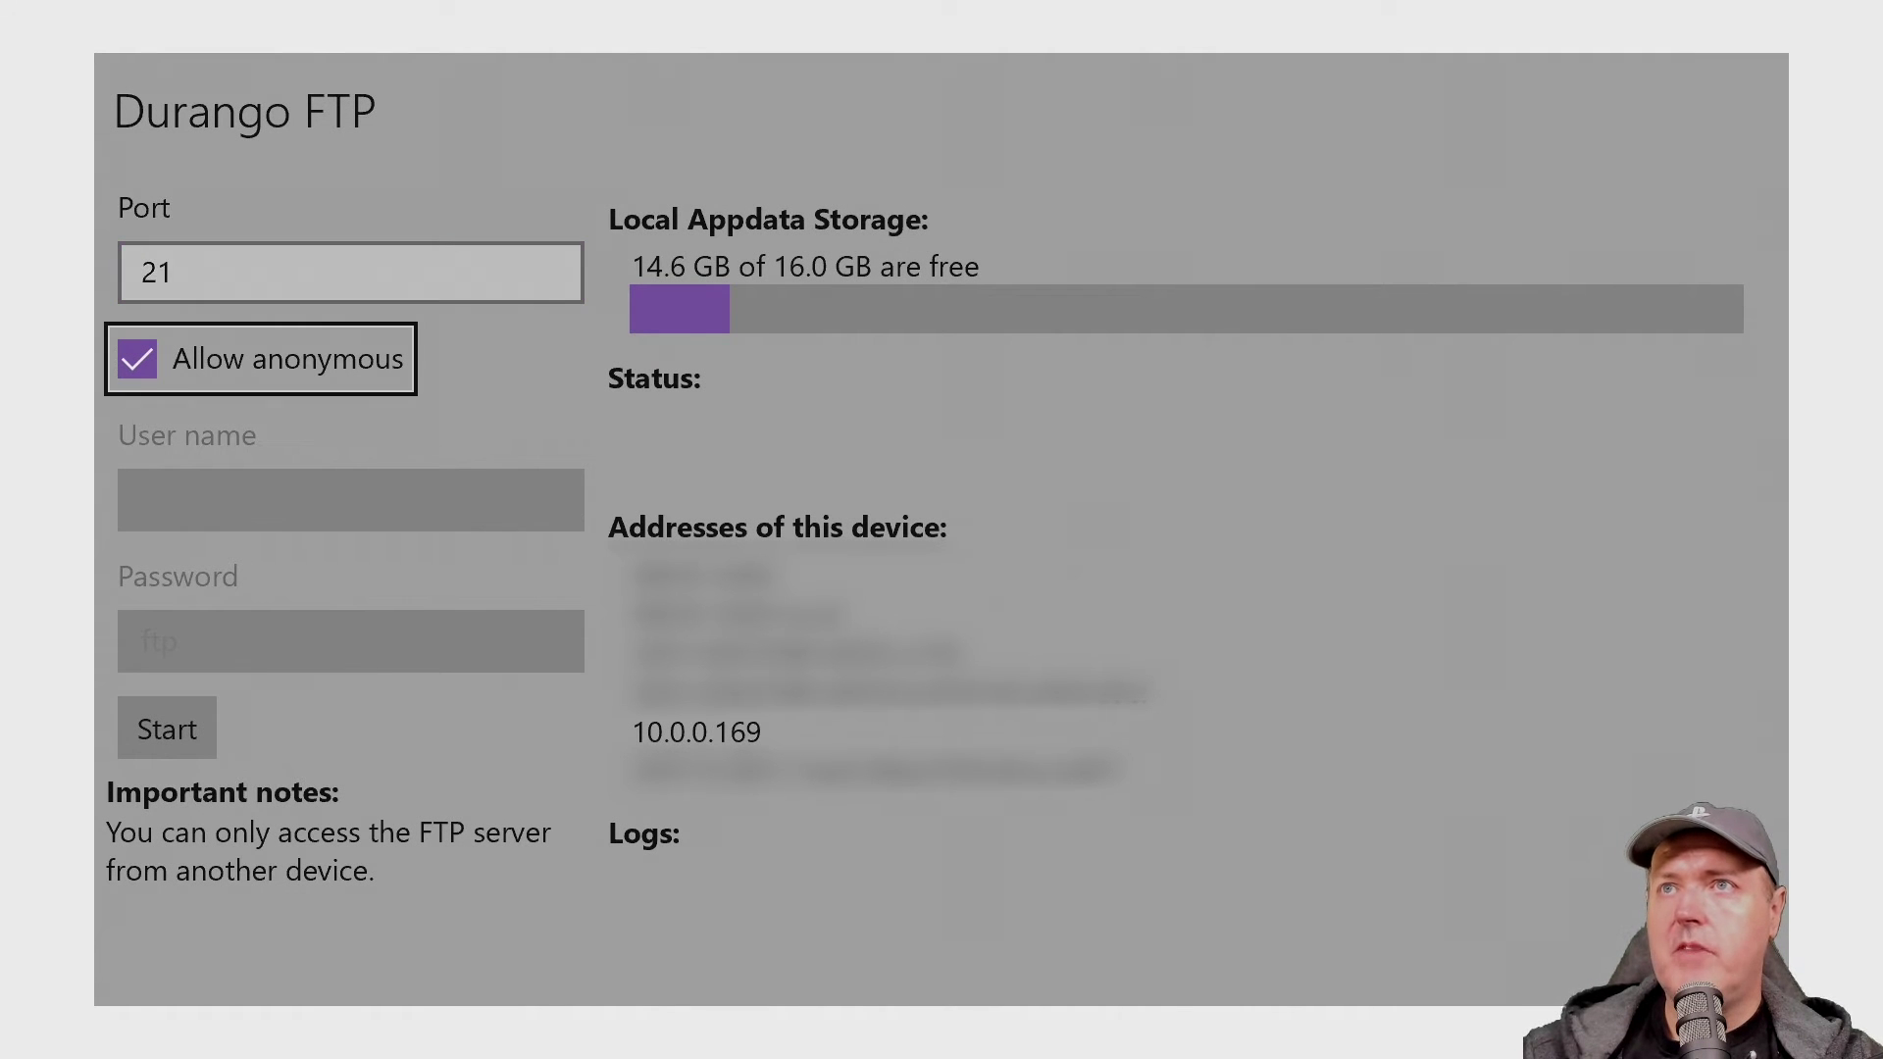
key(Return)
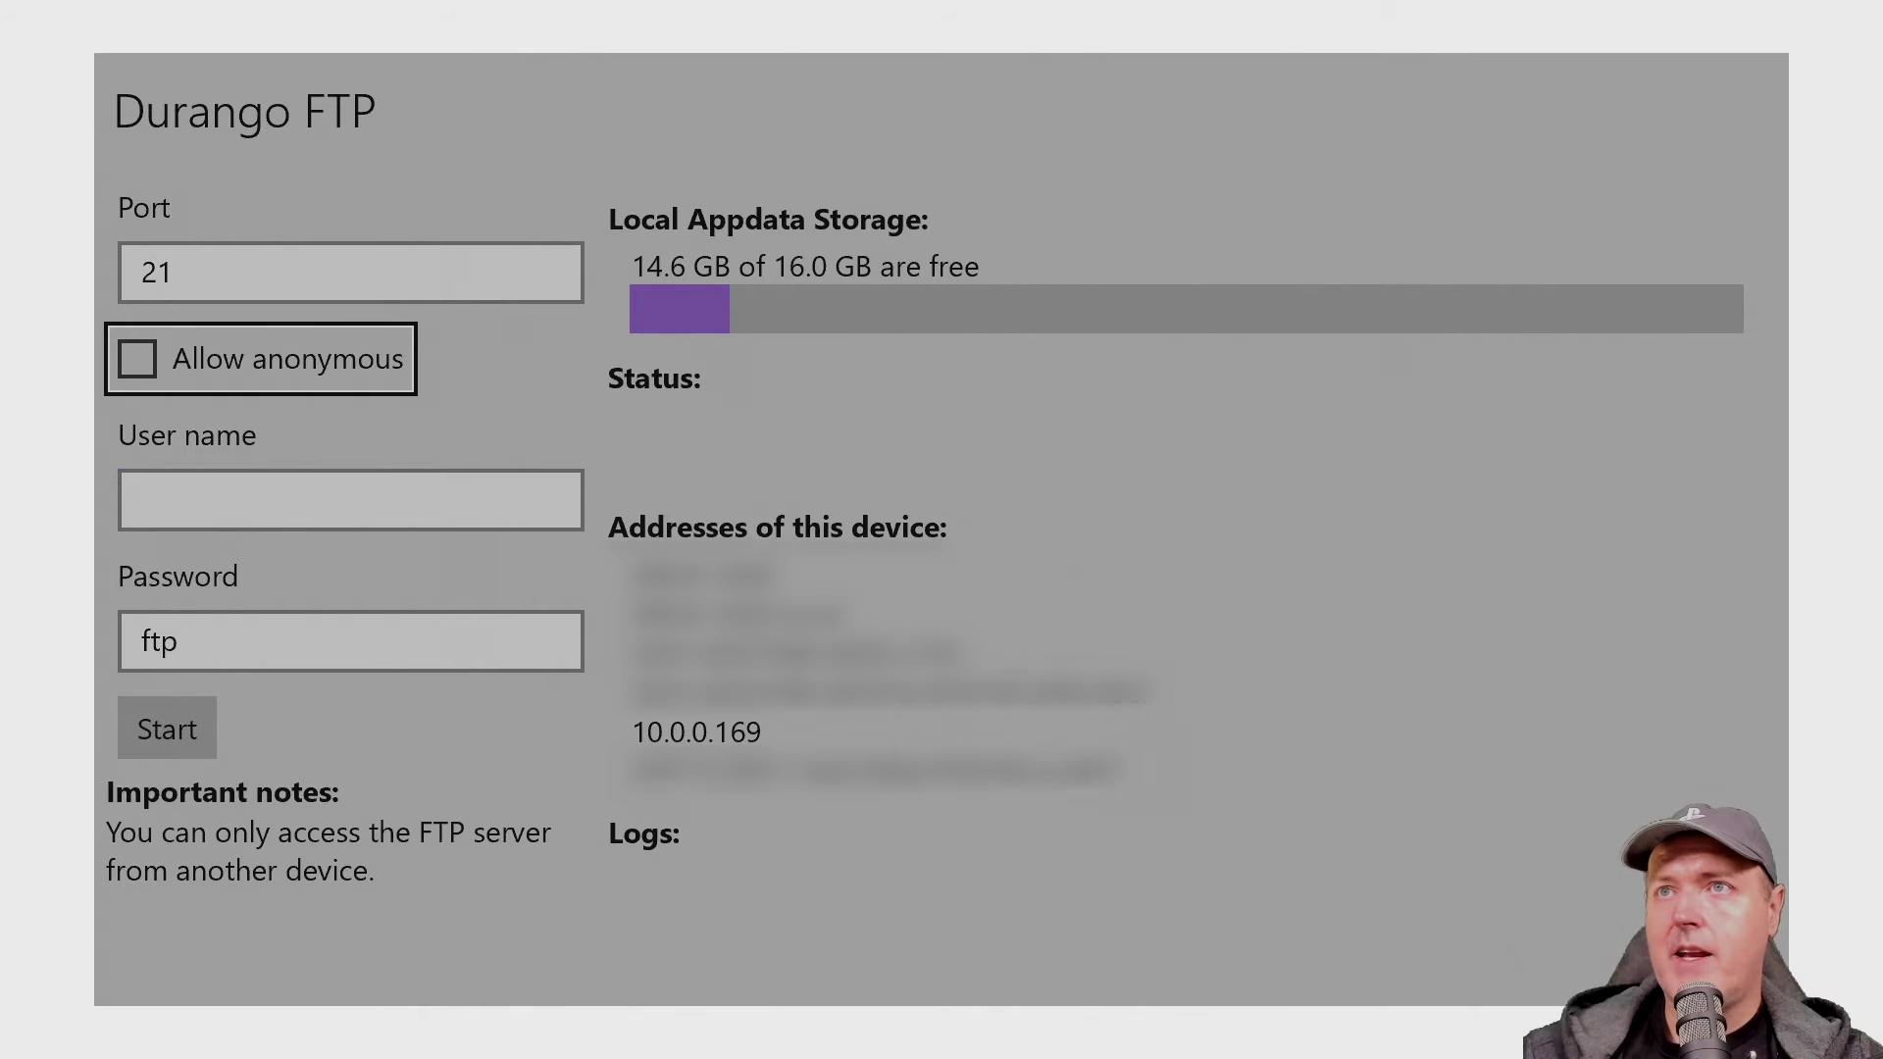
key(Down)
key(Return)
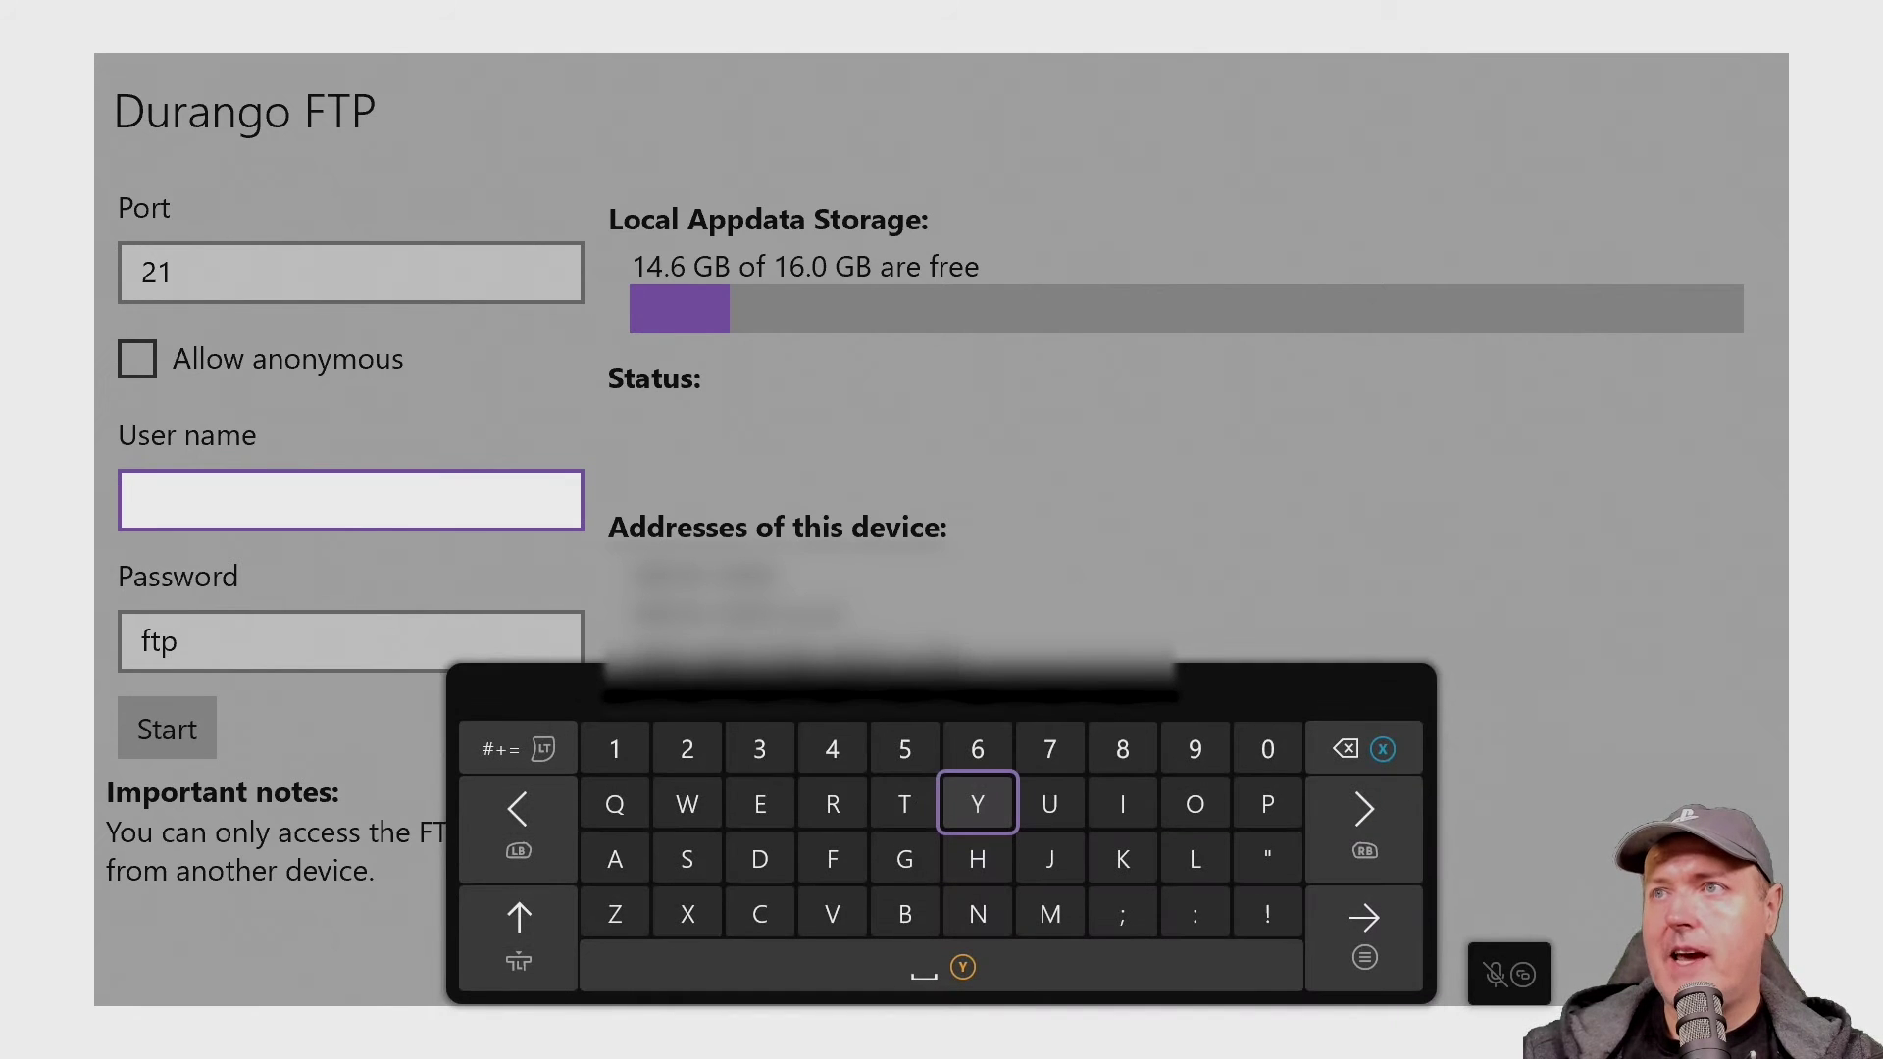
key(Left)
key(Left)
key(Down)
key(Left)
key(Down)
key(Left)
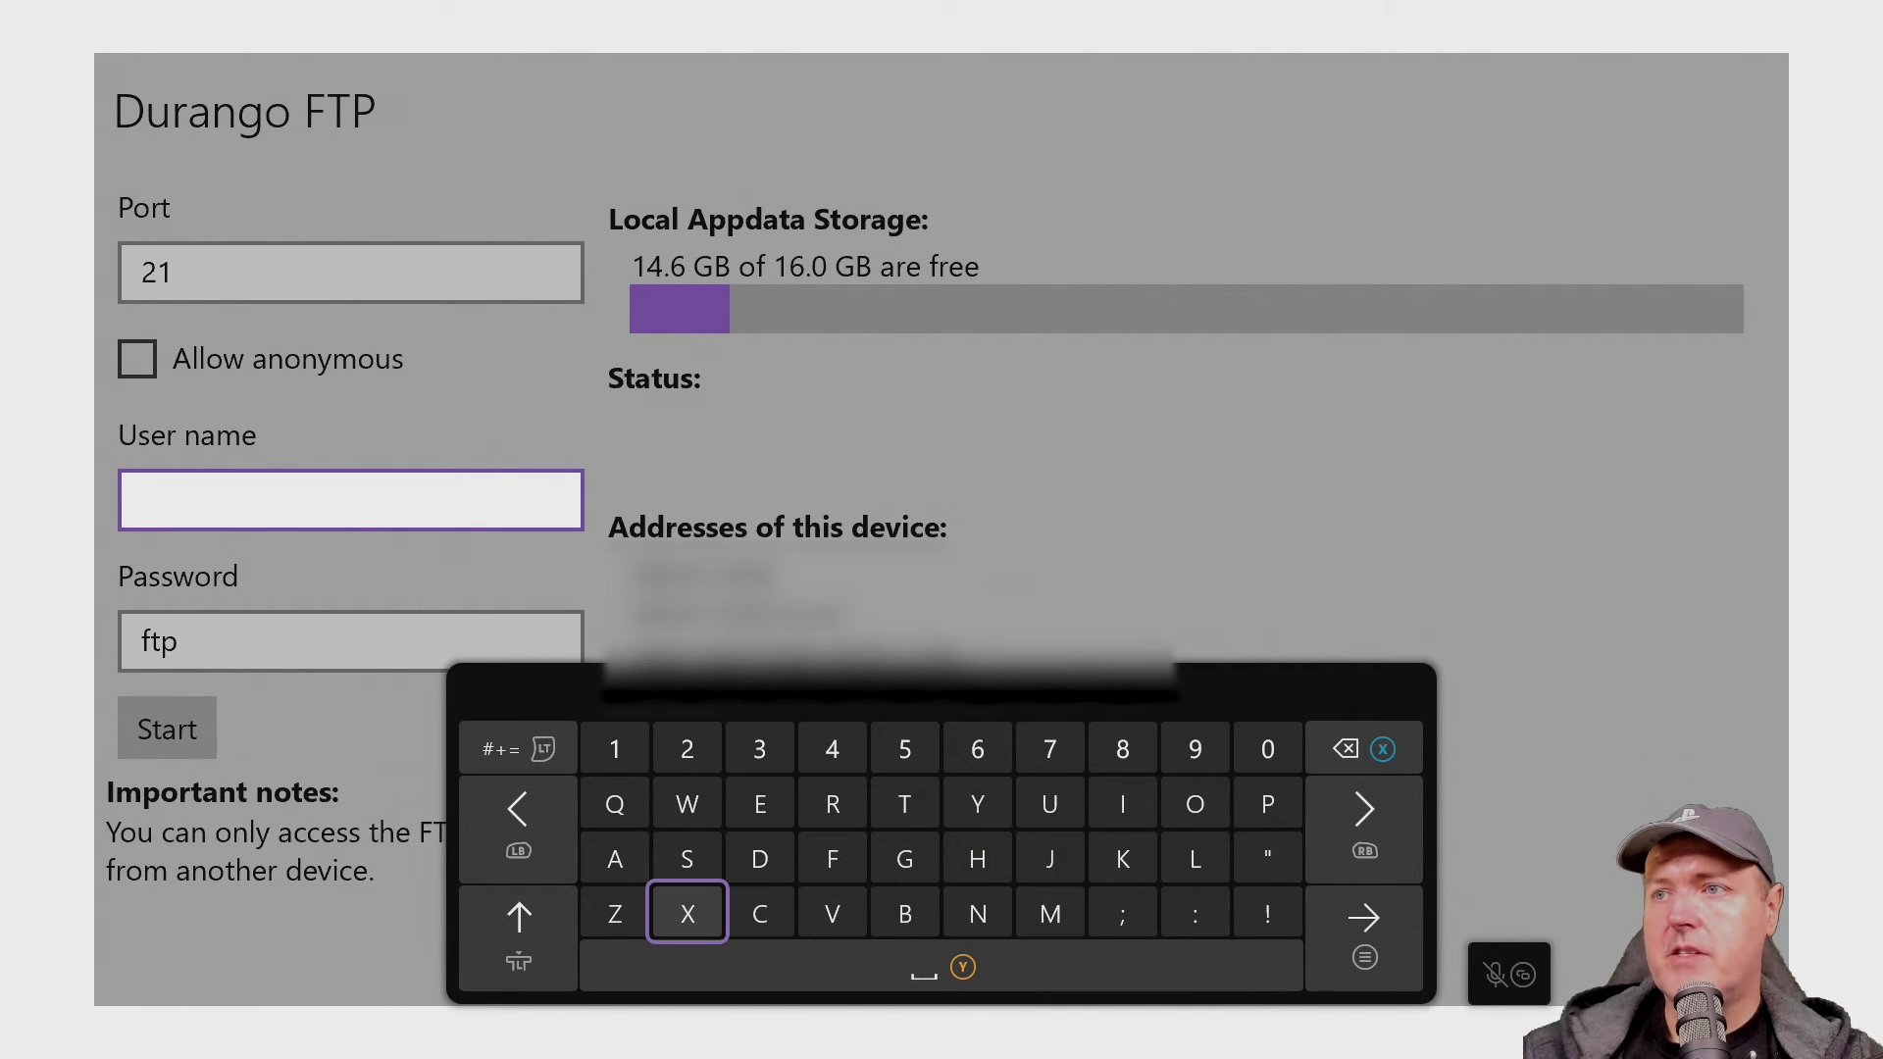
- Enter the user name, keep the password, and start the FTP server on port 21
text(X)
key(Right)
key(Right)
key(Right)
text(b)
key(Right)
key(Right)
key(Right)
key(Right)
key(Right)
key(Up)
key(Left)
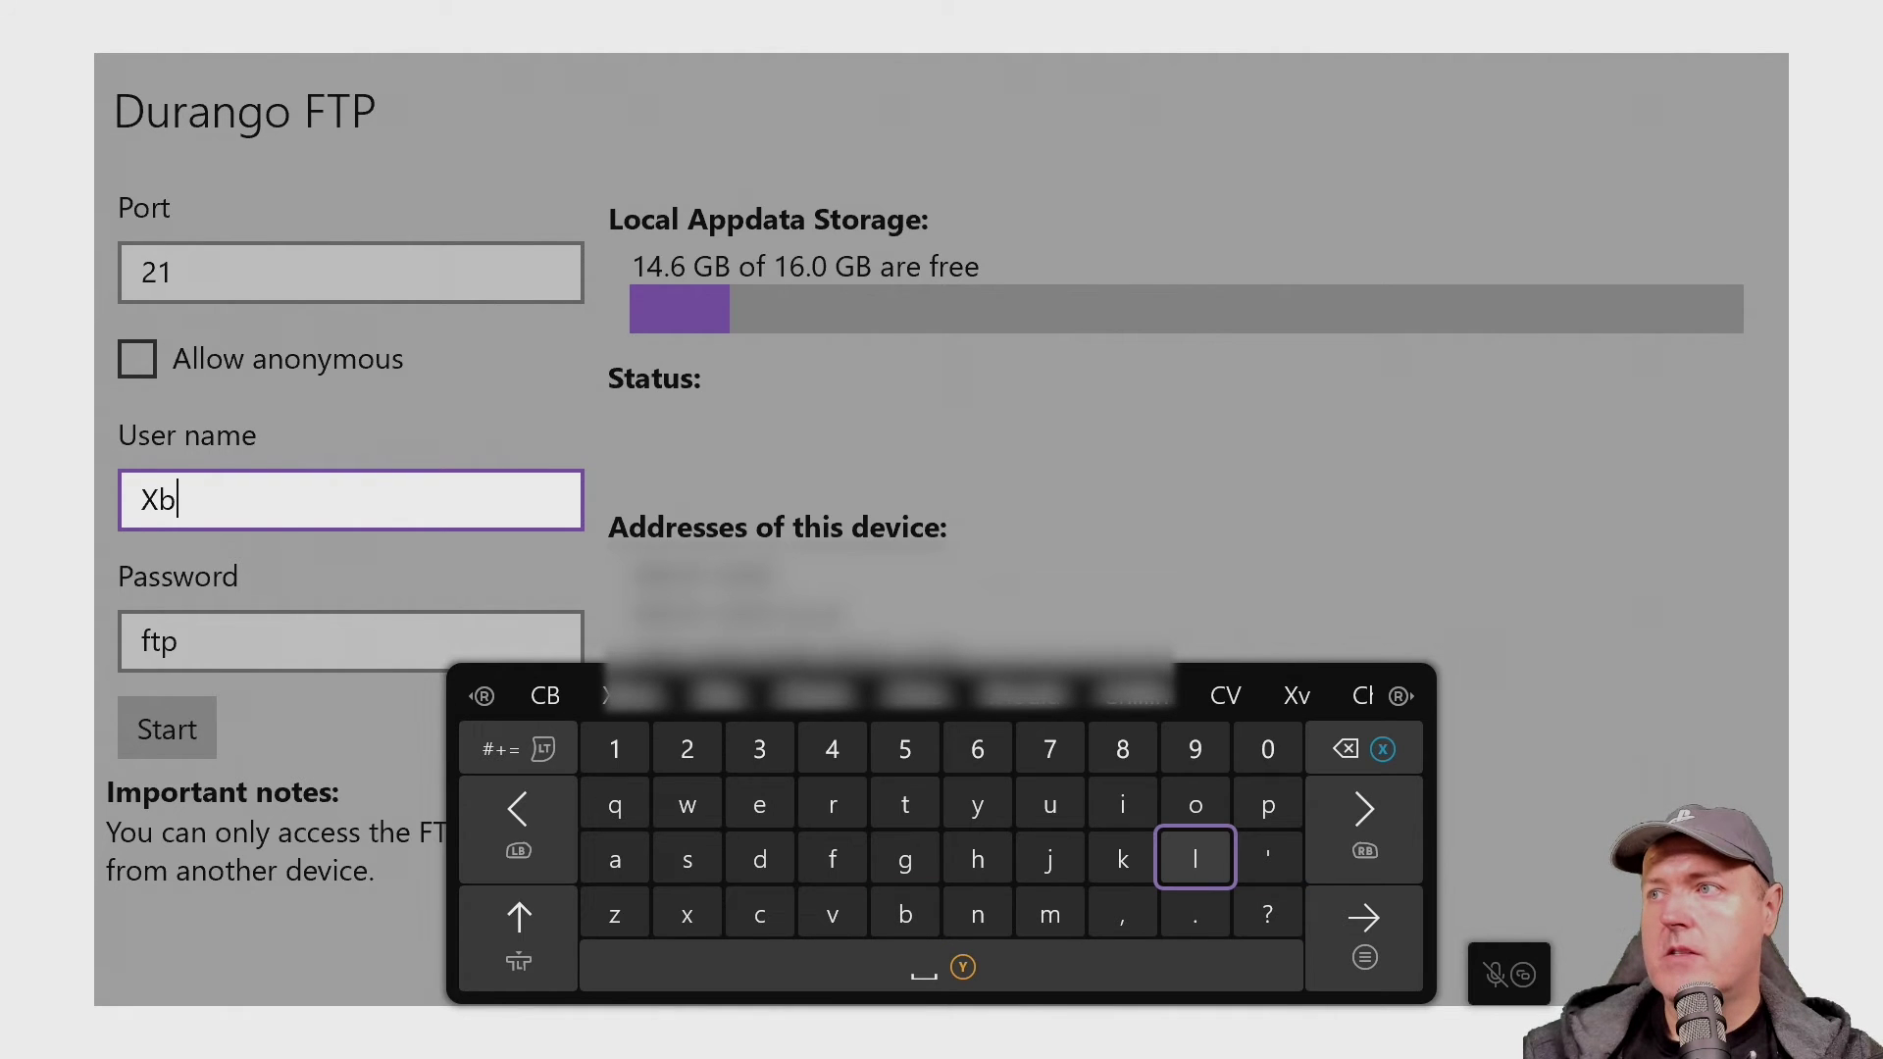
text(ox)
key(Down)
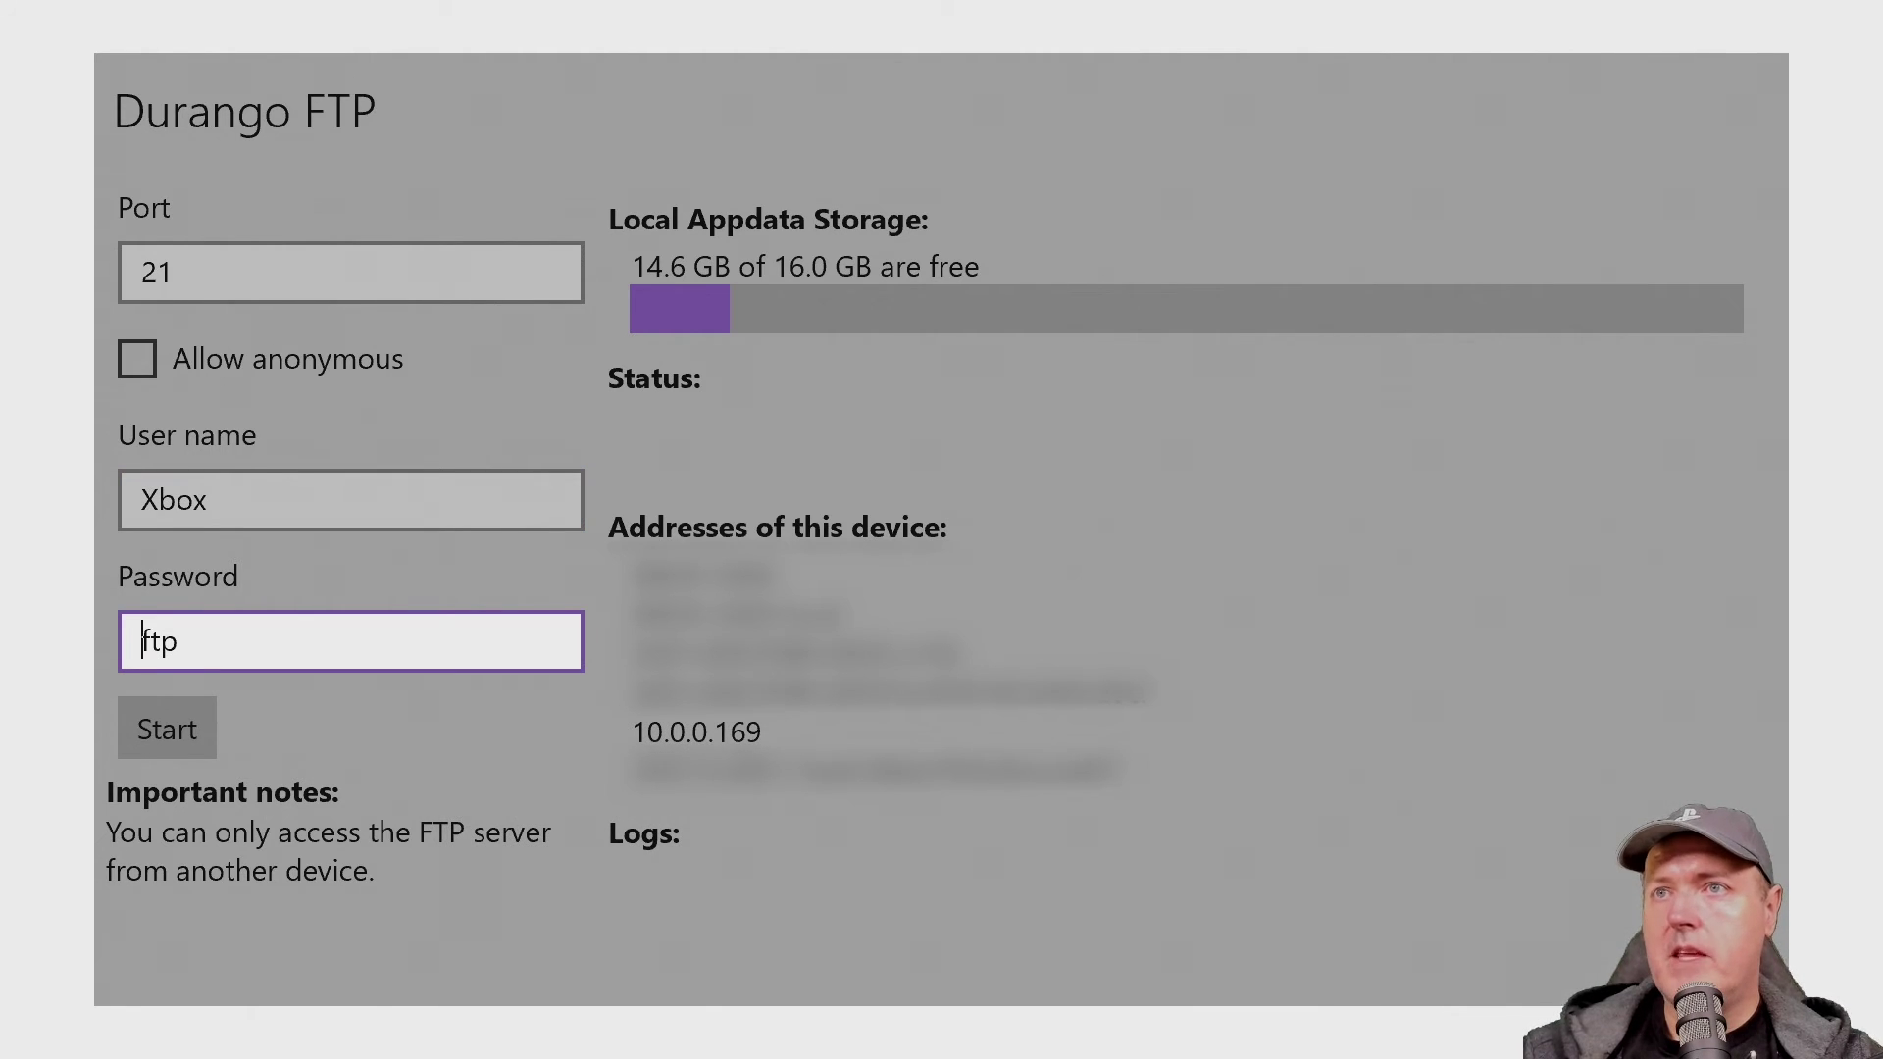
key(Down)
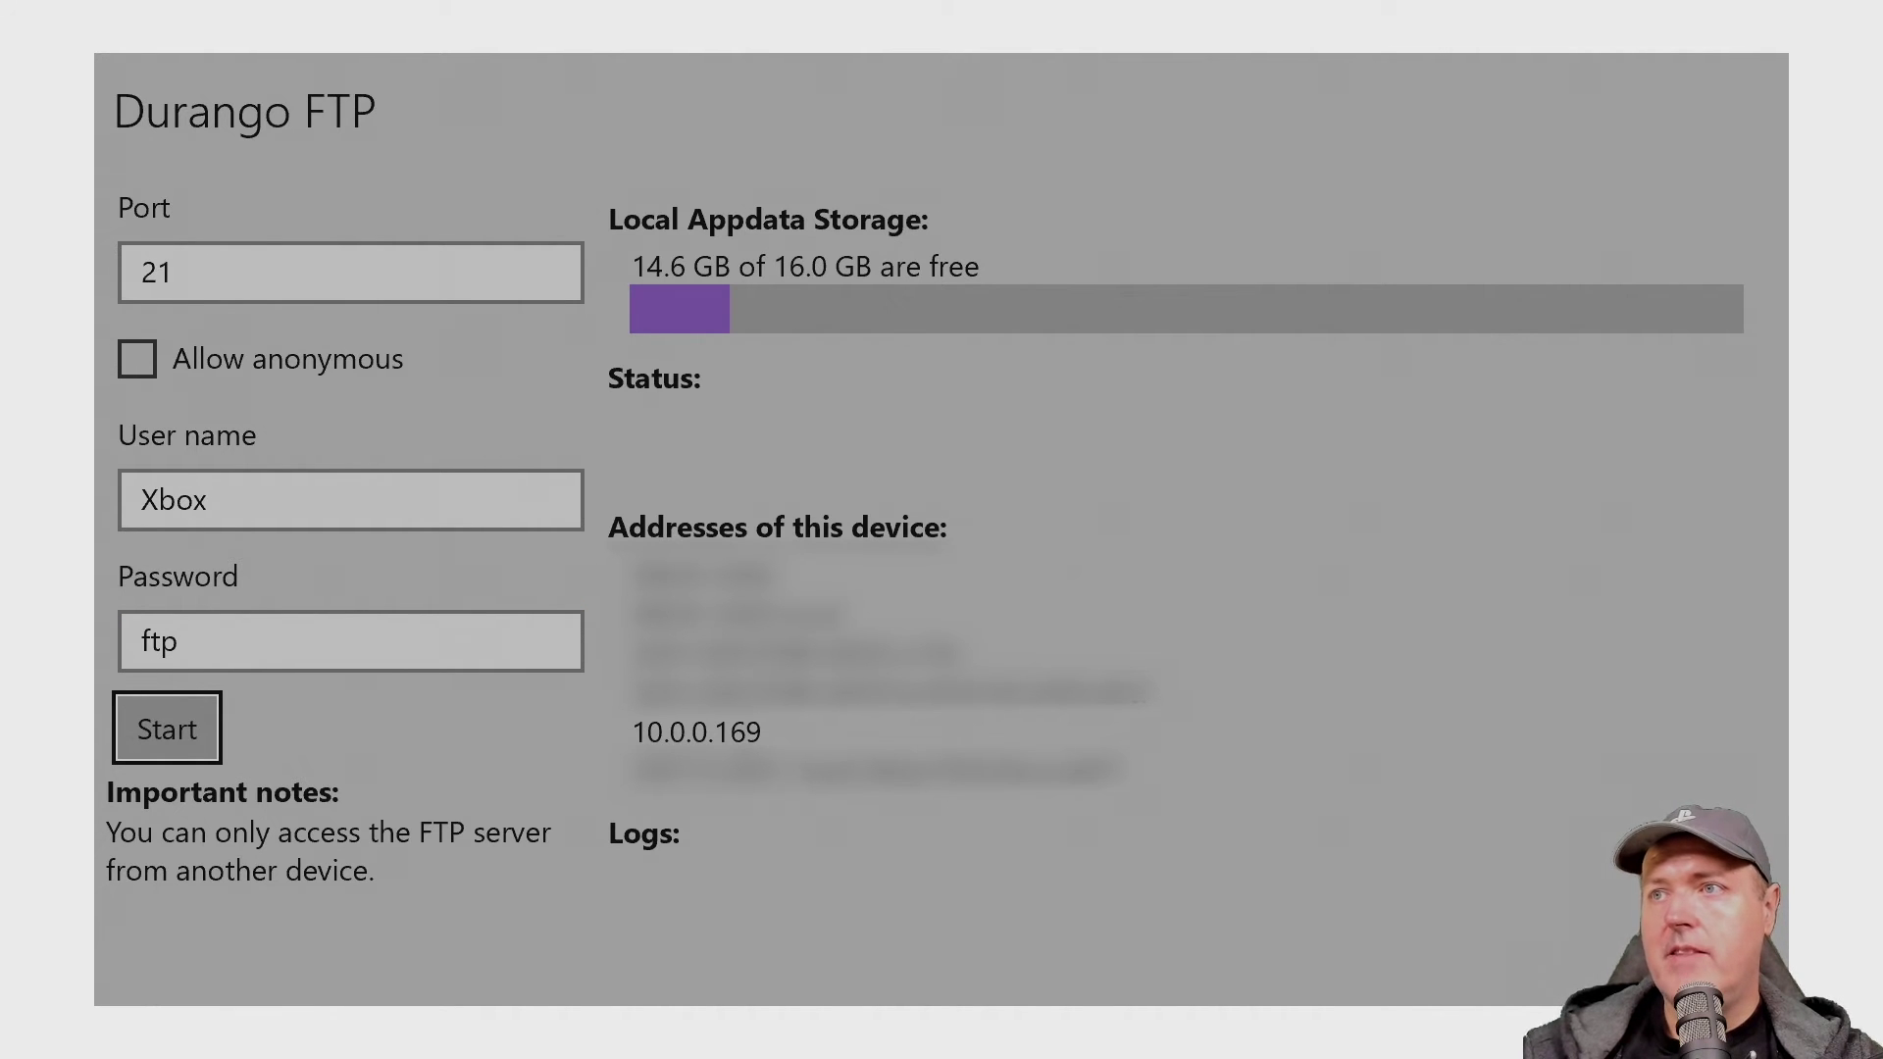
key(Return)
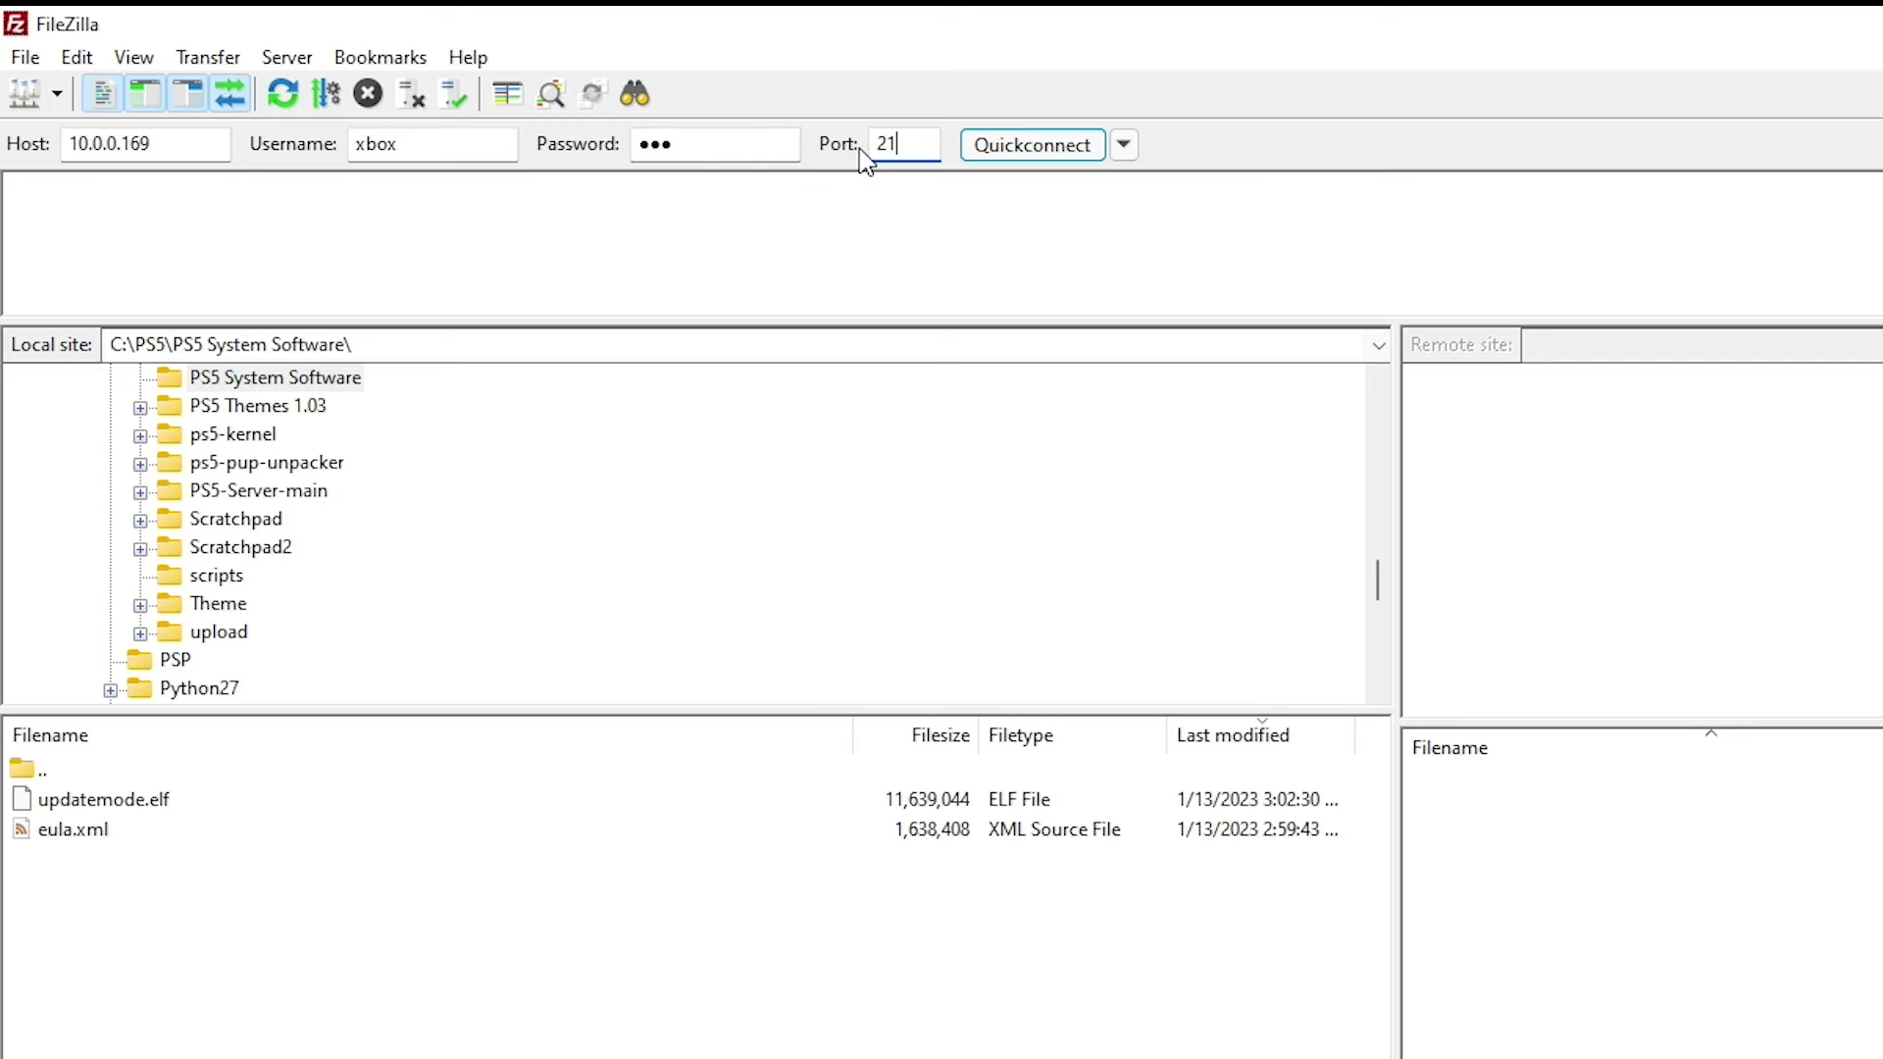
- Quickconnect to 10.0.0.169 and always allow insecure plain FTP for this server
click(1011, 149)
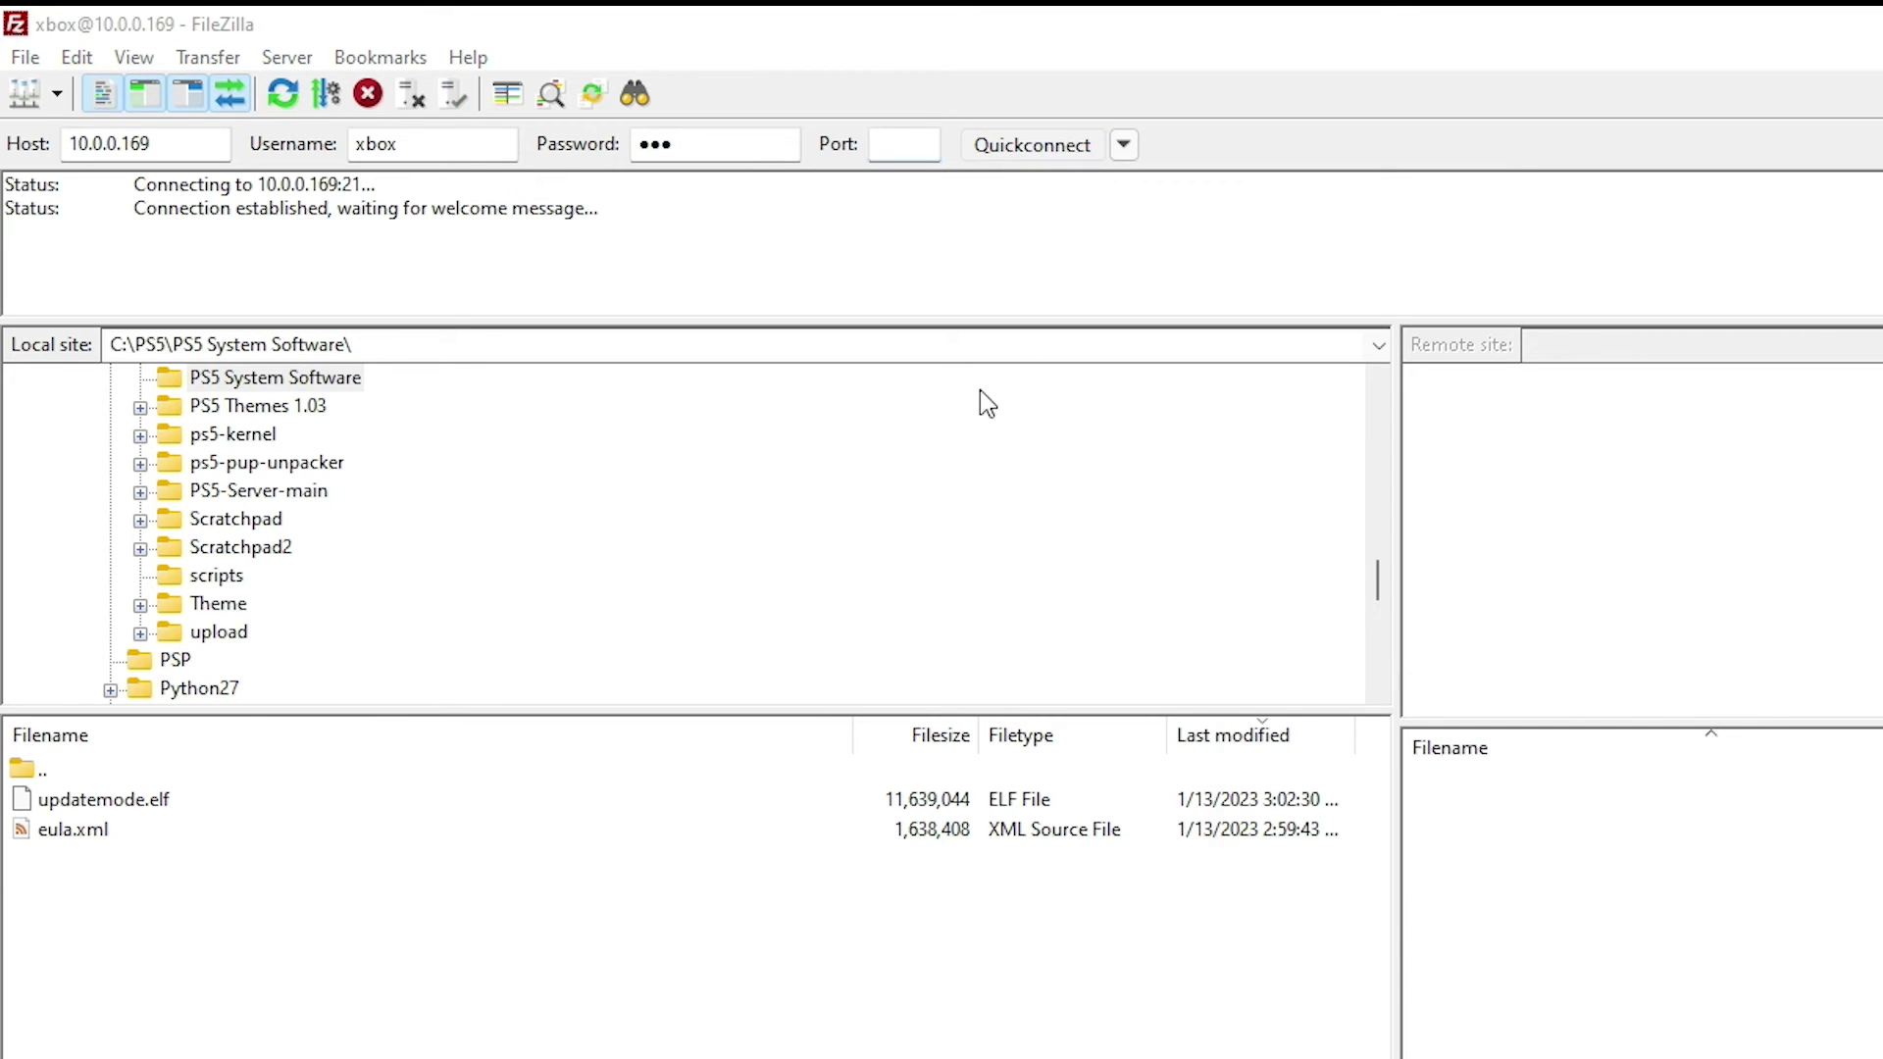
click(1340, 935)
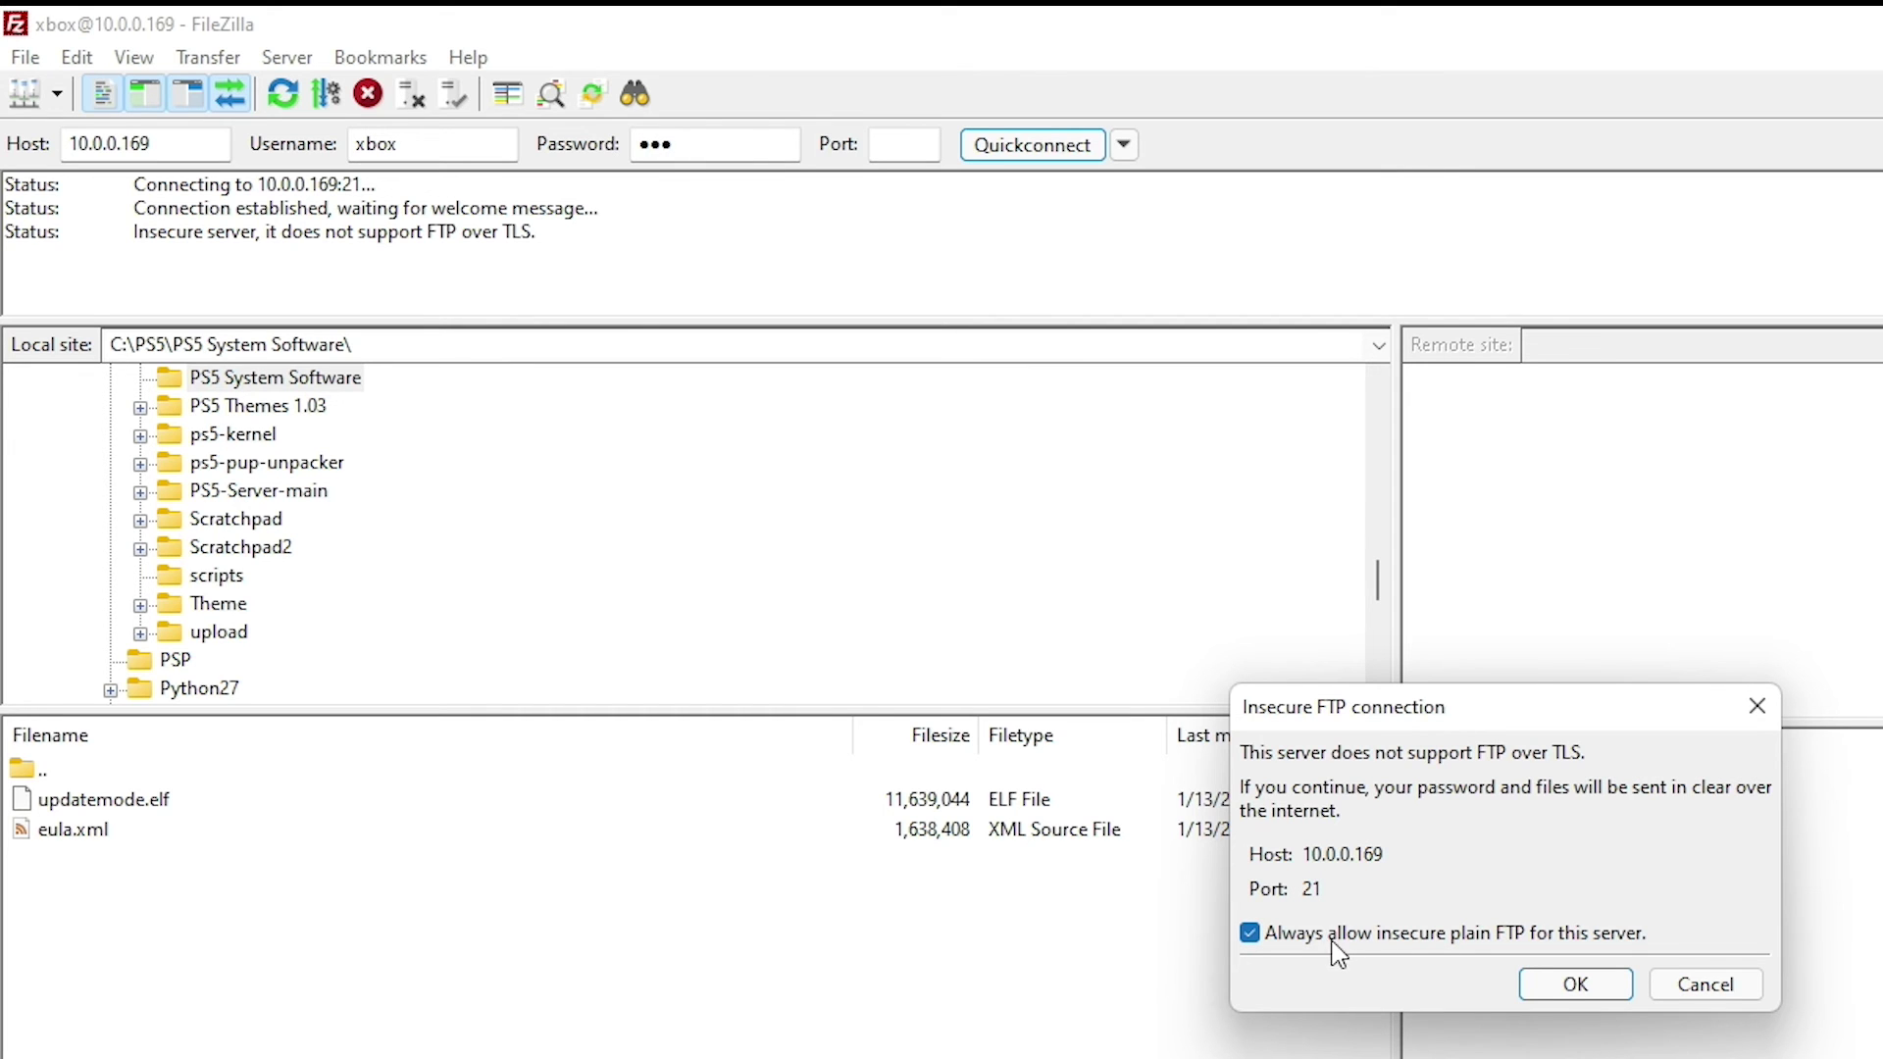
click(1576, 984)
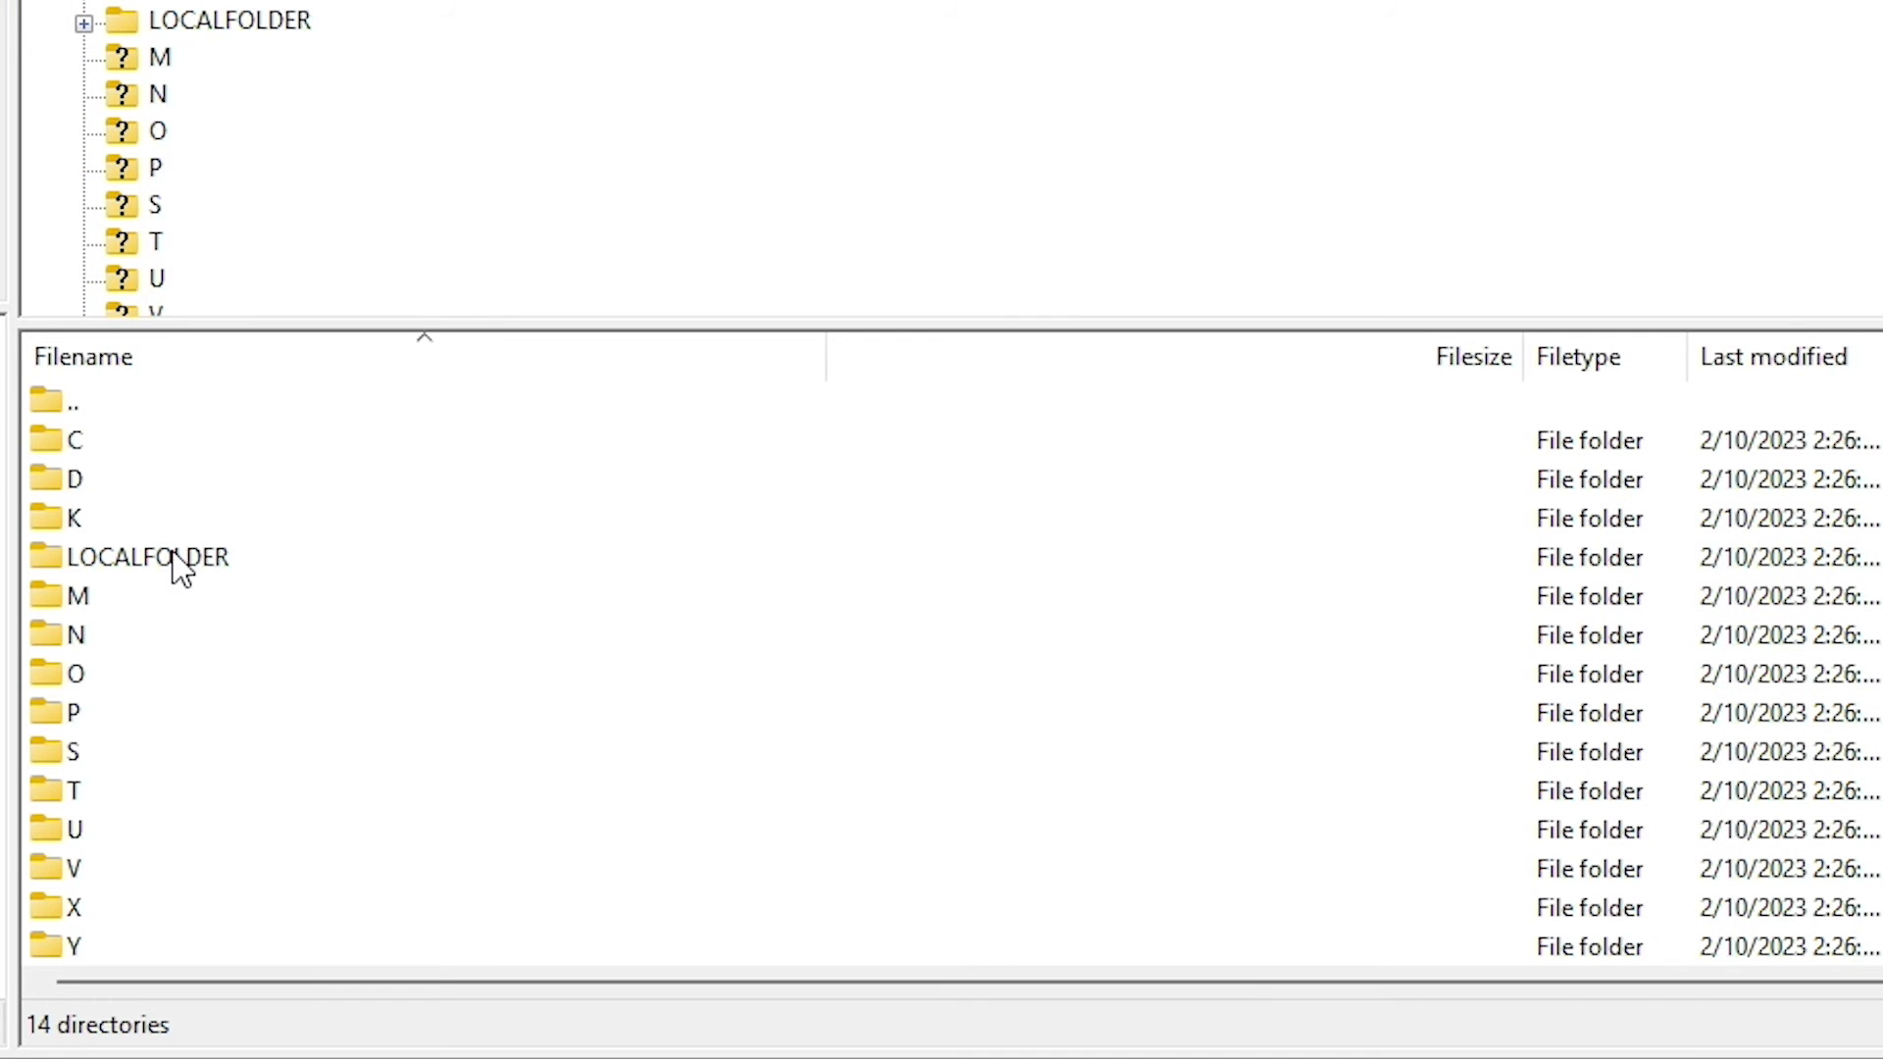
- Open LOCALFOLDER, then the 13426Sternlol.WE84BU0JI1IMRCWC_6phw8wbd6dnwc folder on the Xbox
double_click(172, 555)
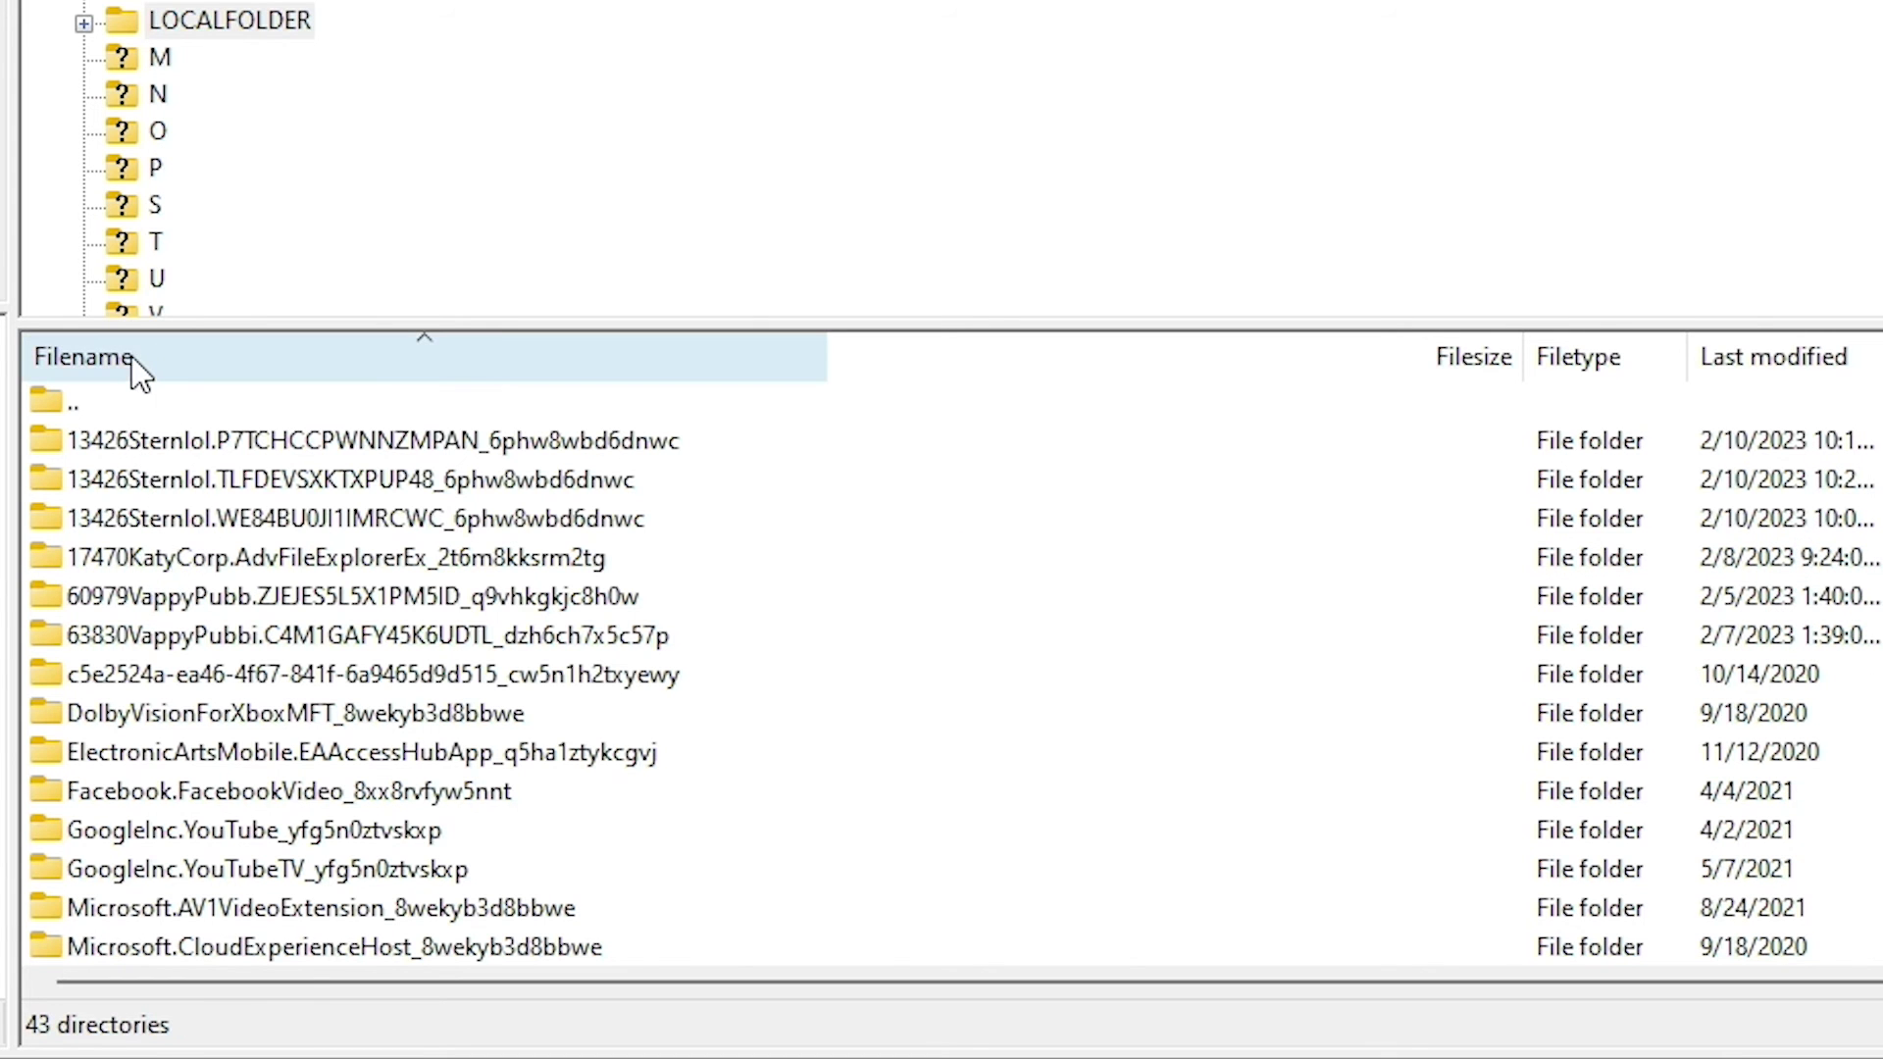
click(189, 521)
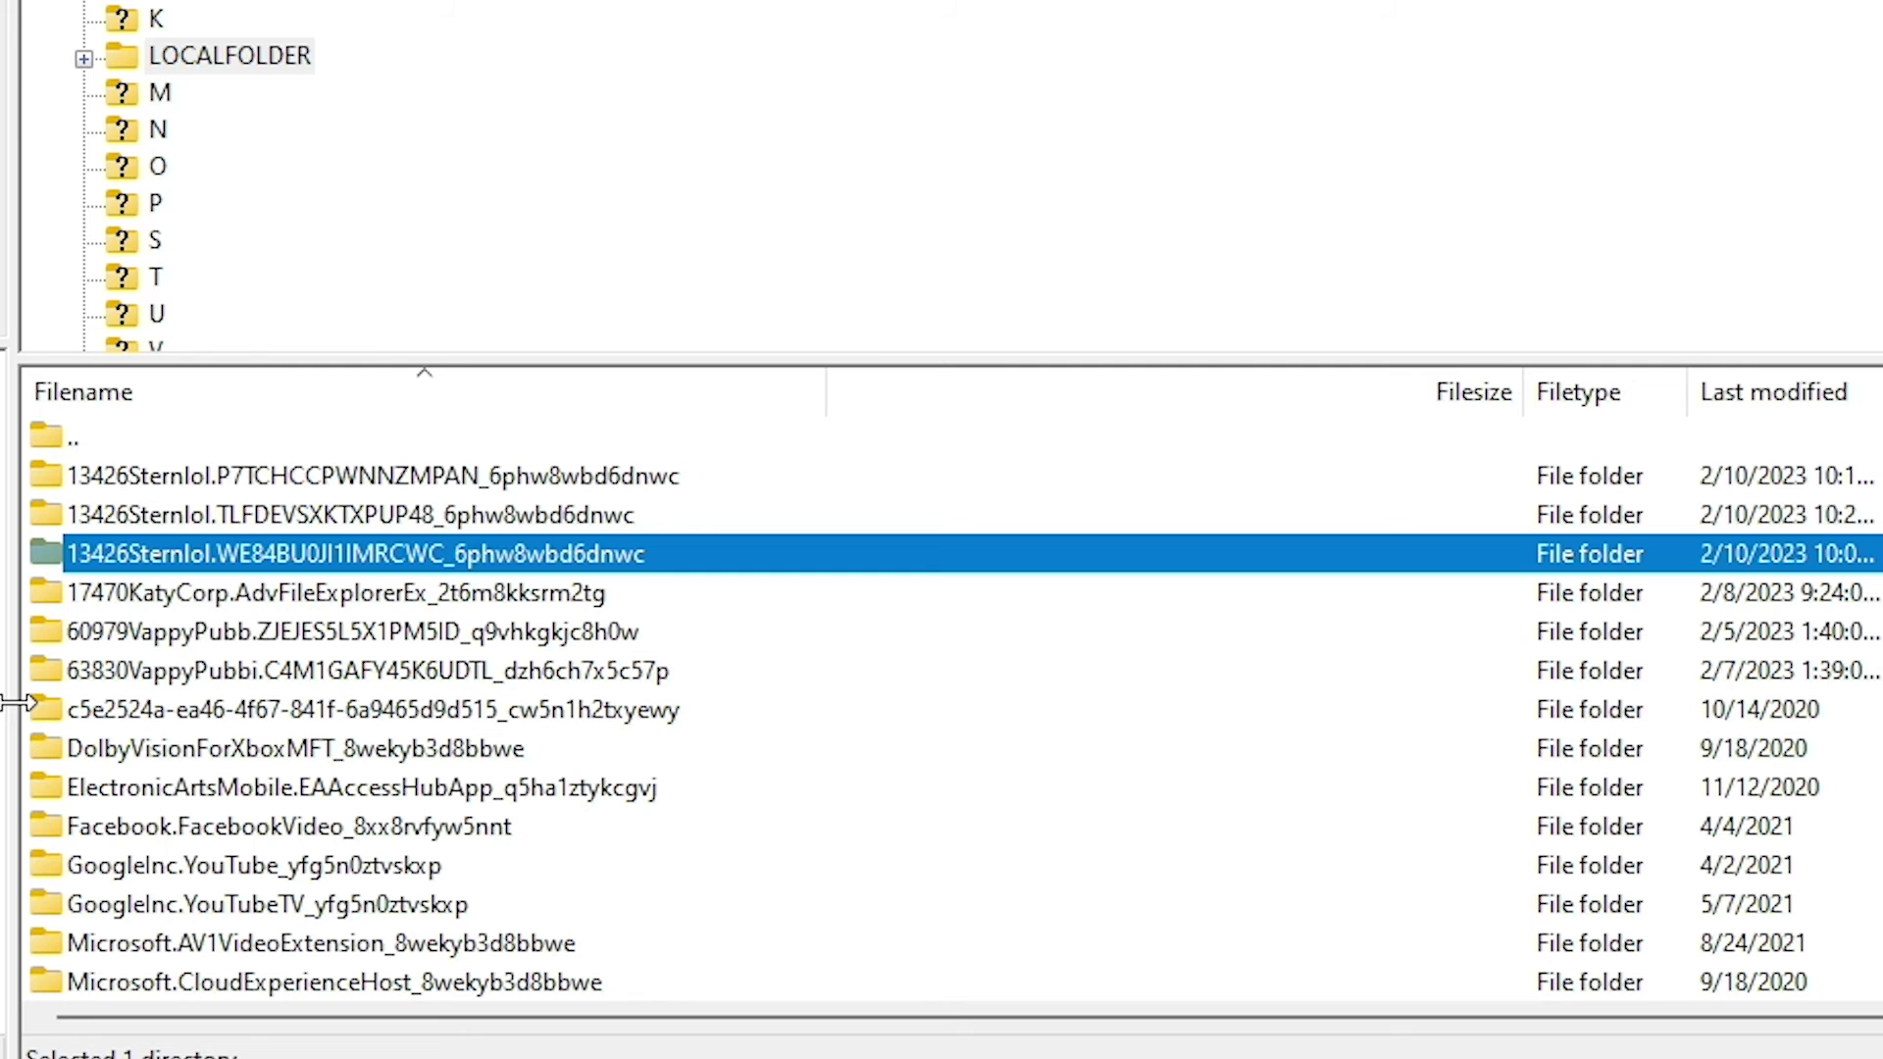
double_click(117, 552)
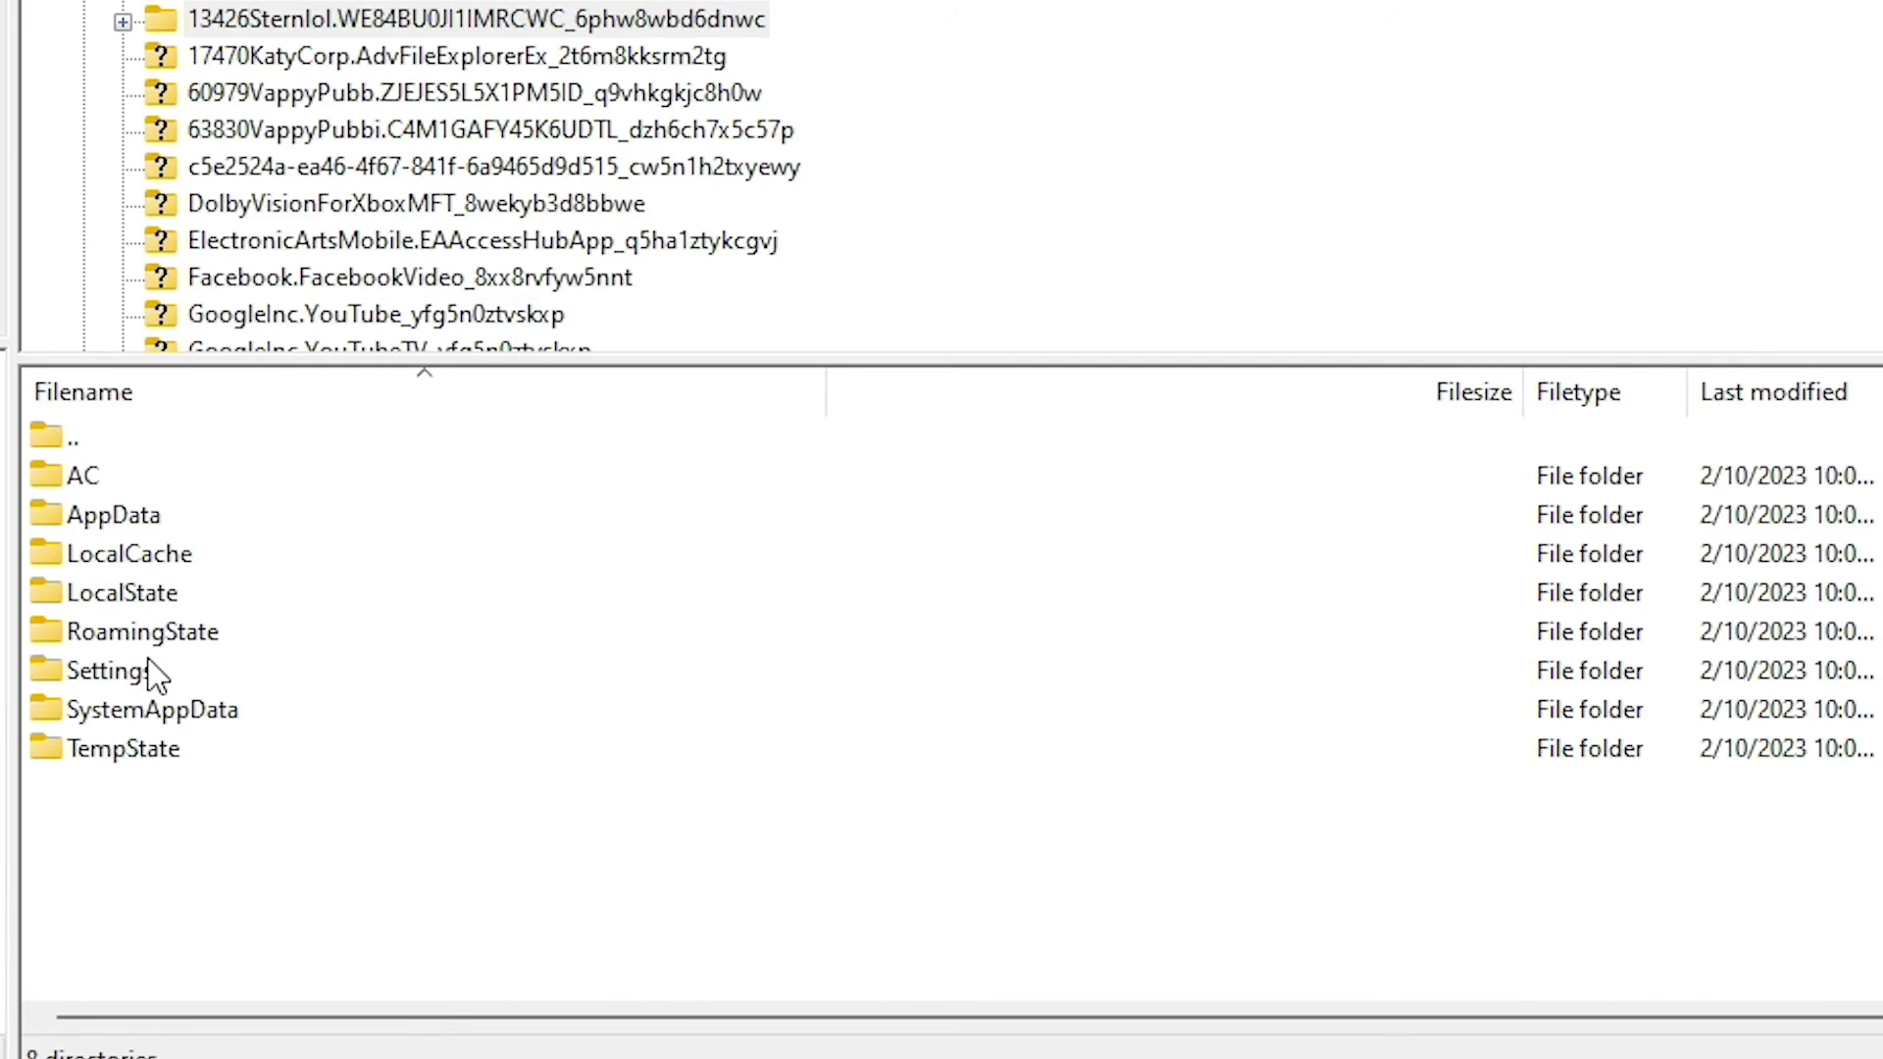
- Open the LocalState subfolder of the Sternlol package folder
click(134, 607)
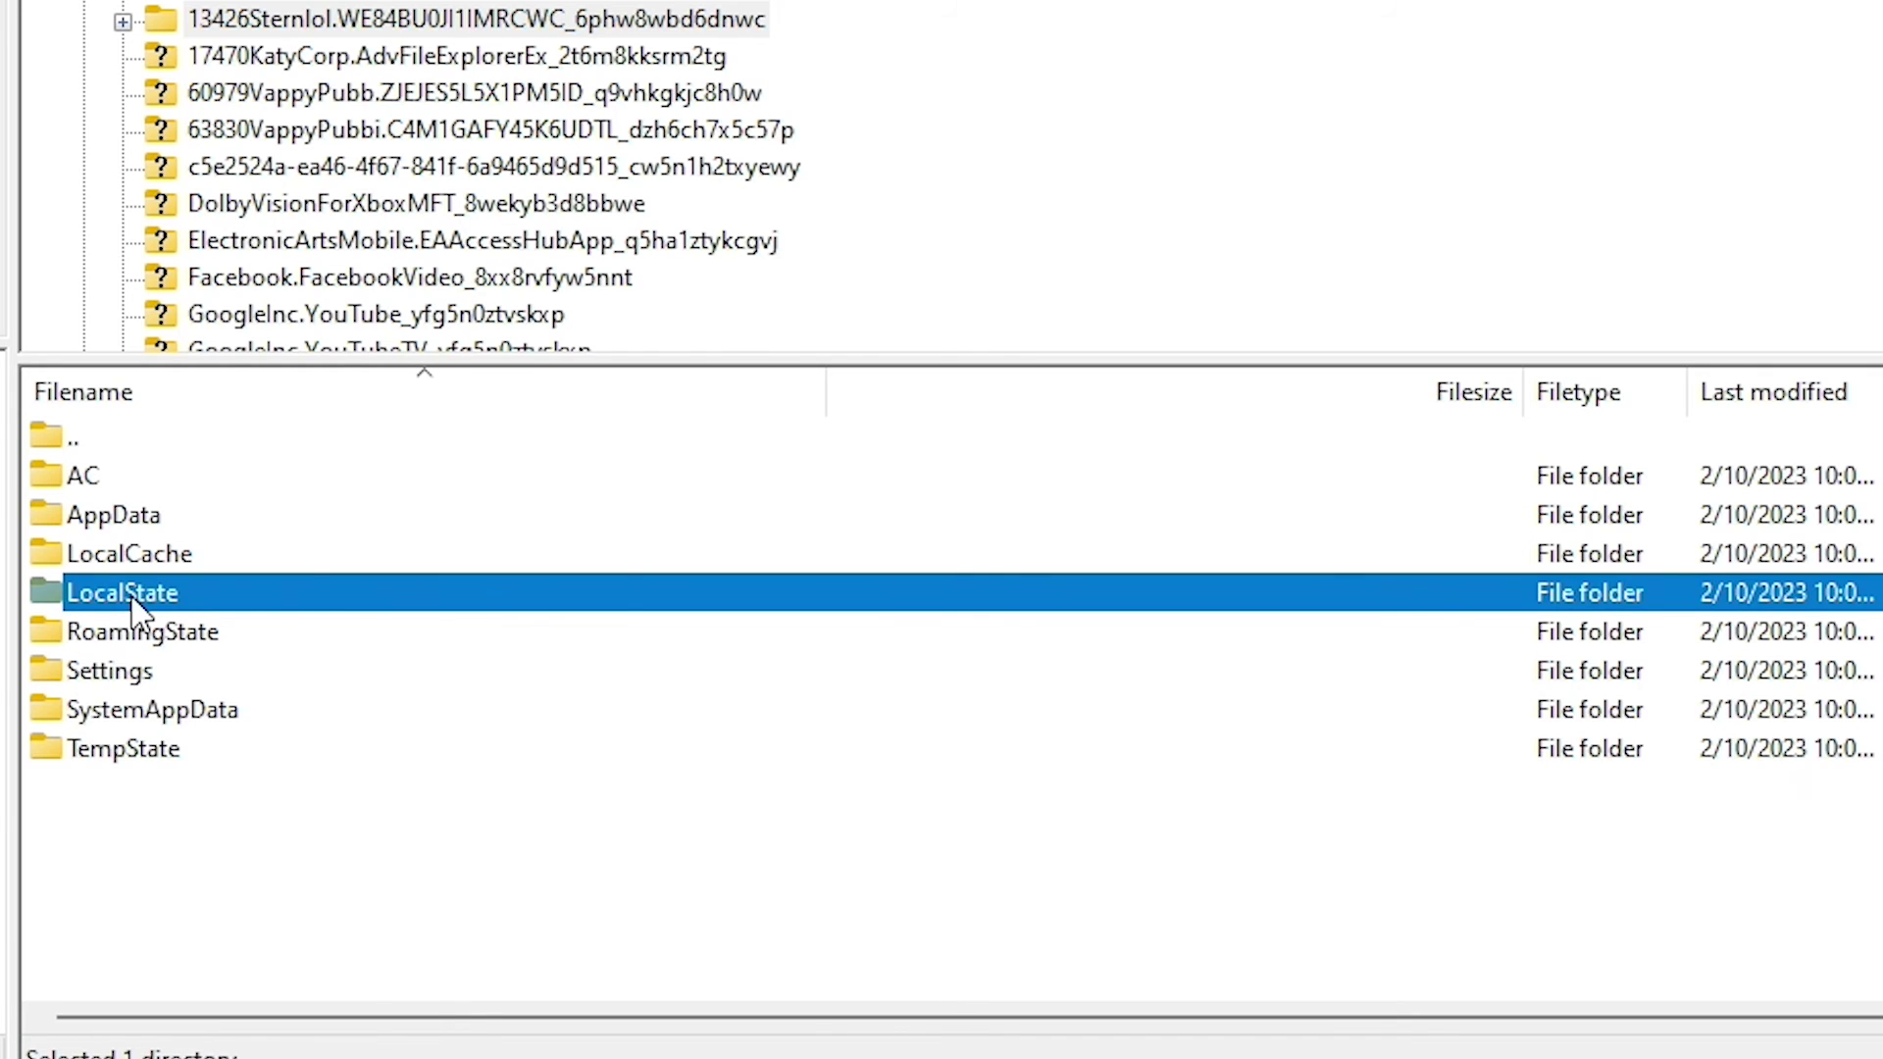
double_click(134, 594)
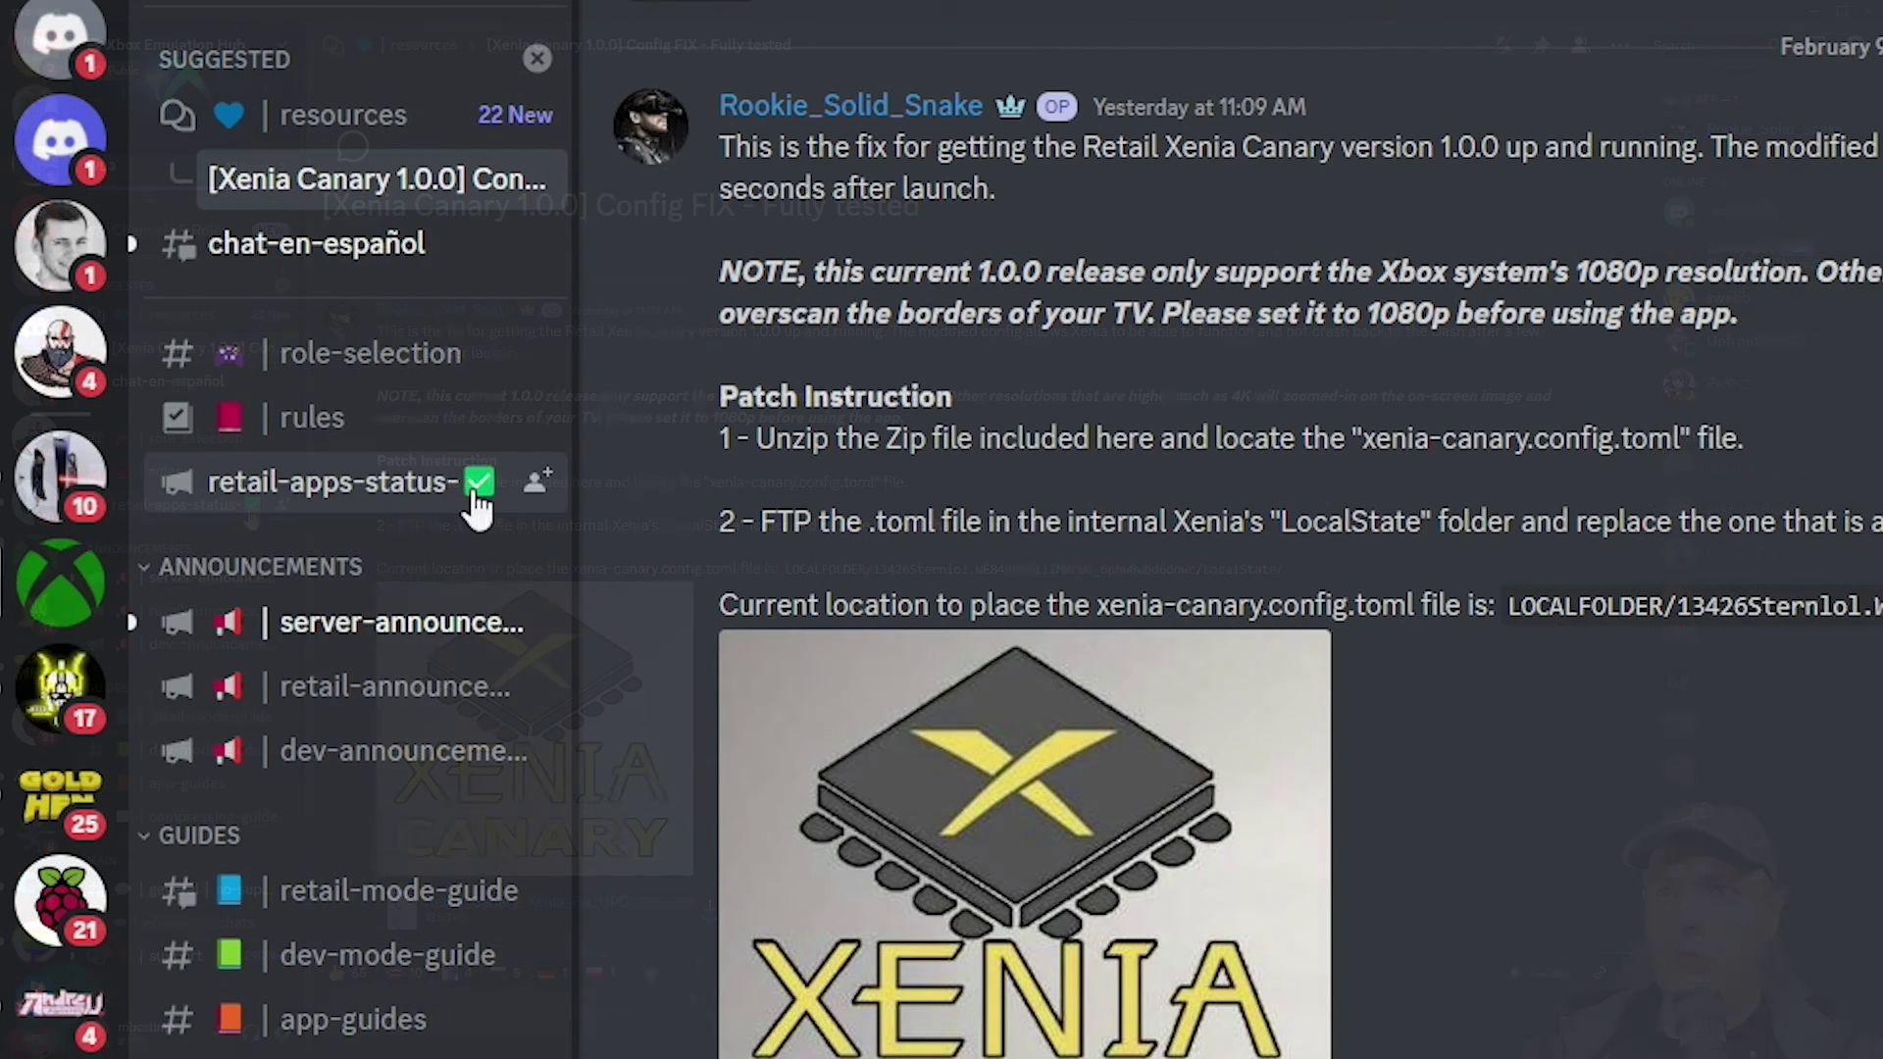
- View #retail-apps-status, then switch to #retail-announcements under ANNOUNCEMENTS
click(350, 500)
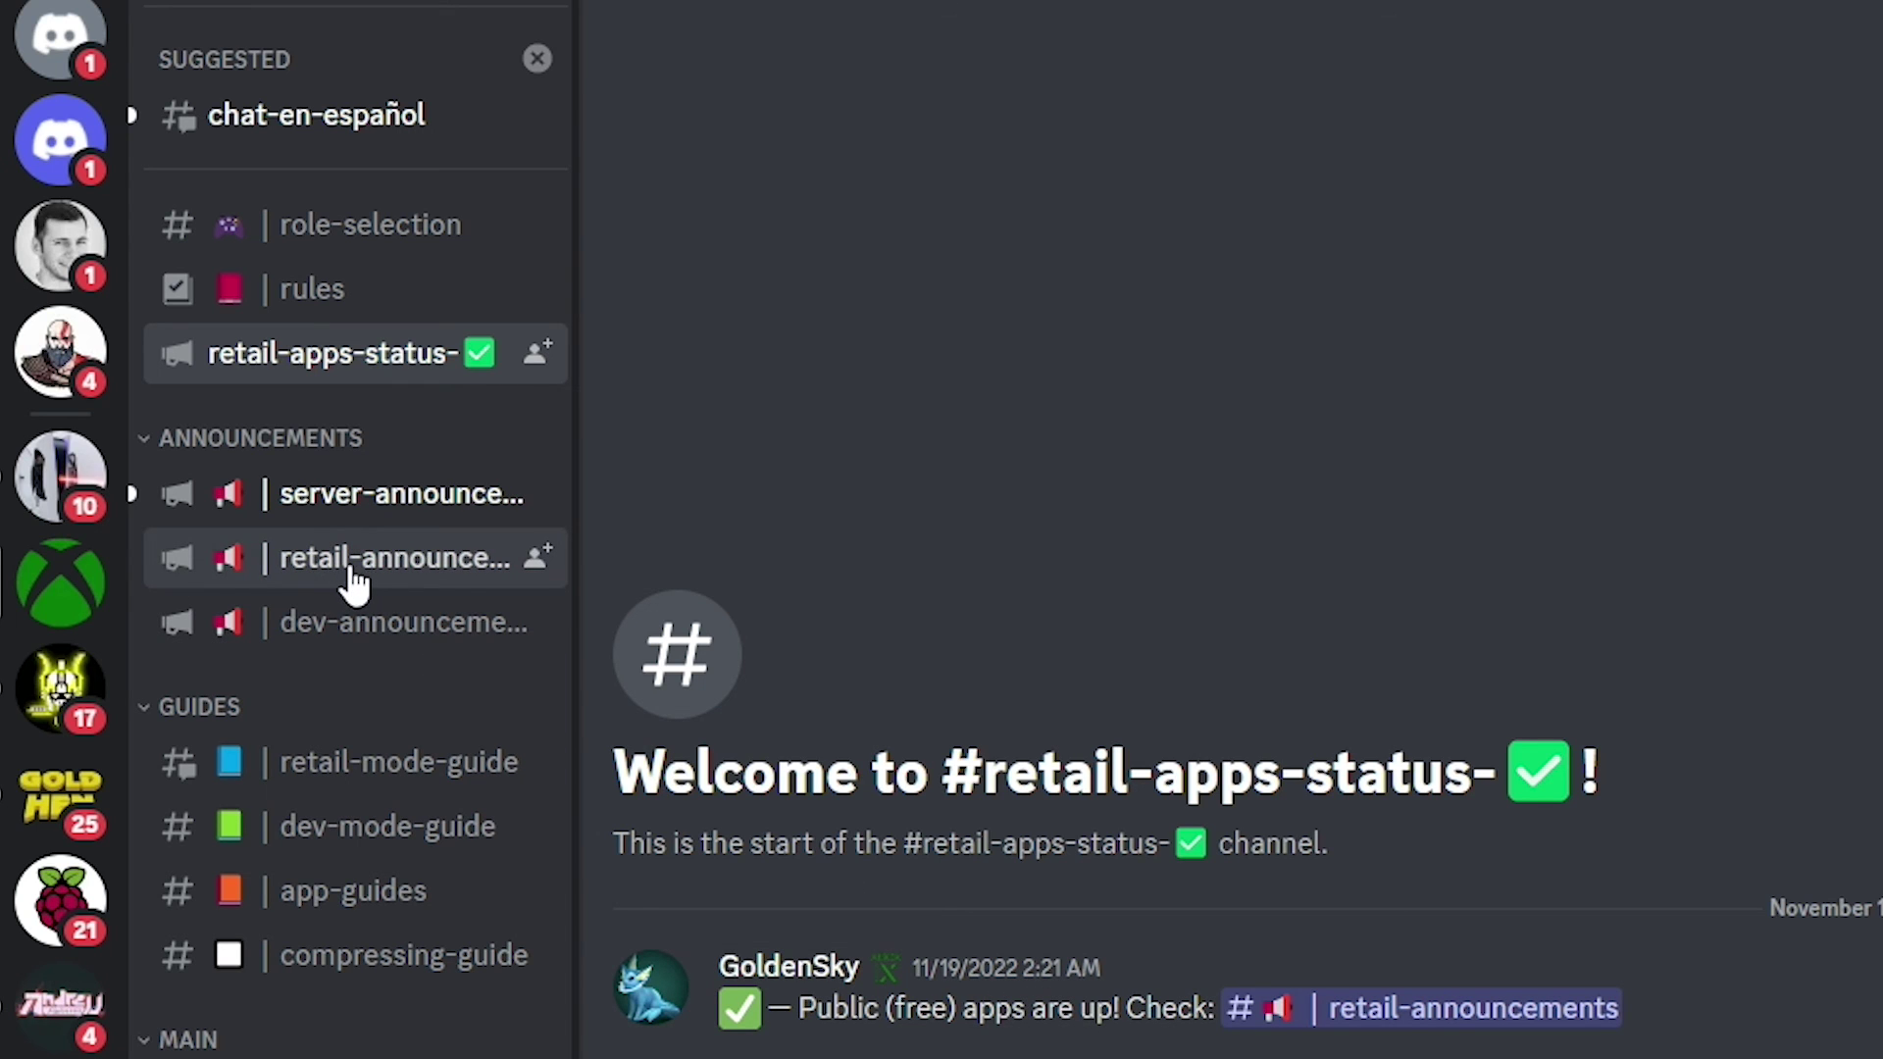
click(452, 582)
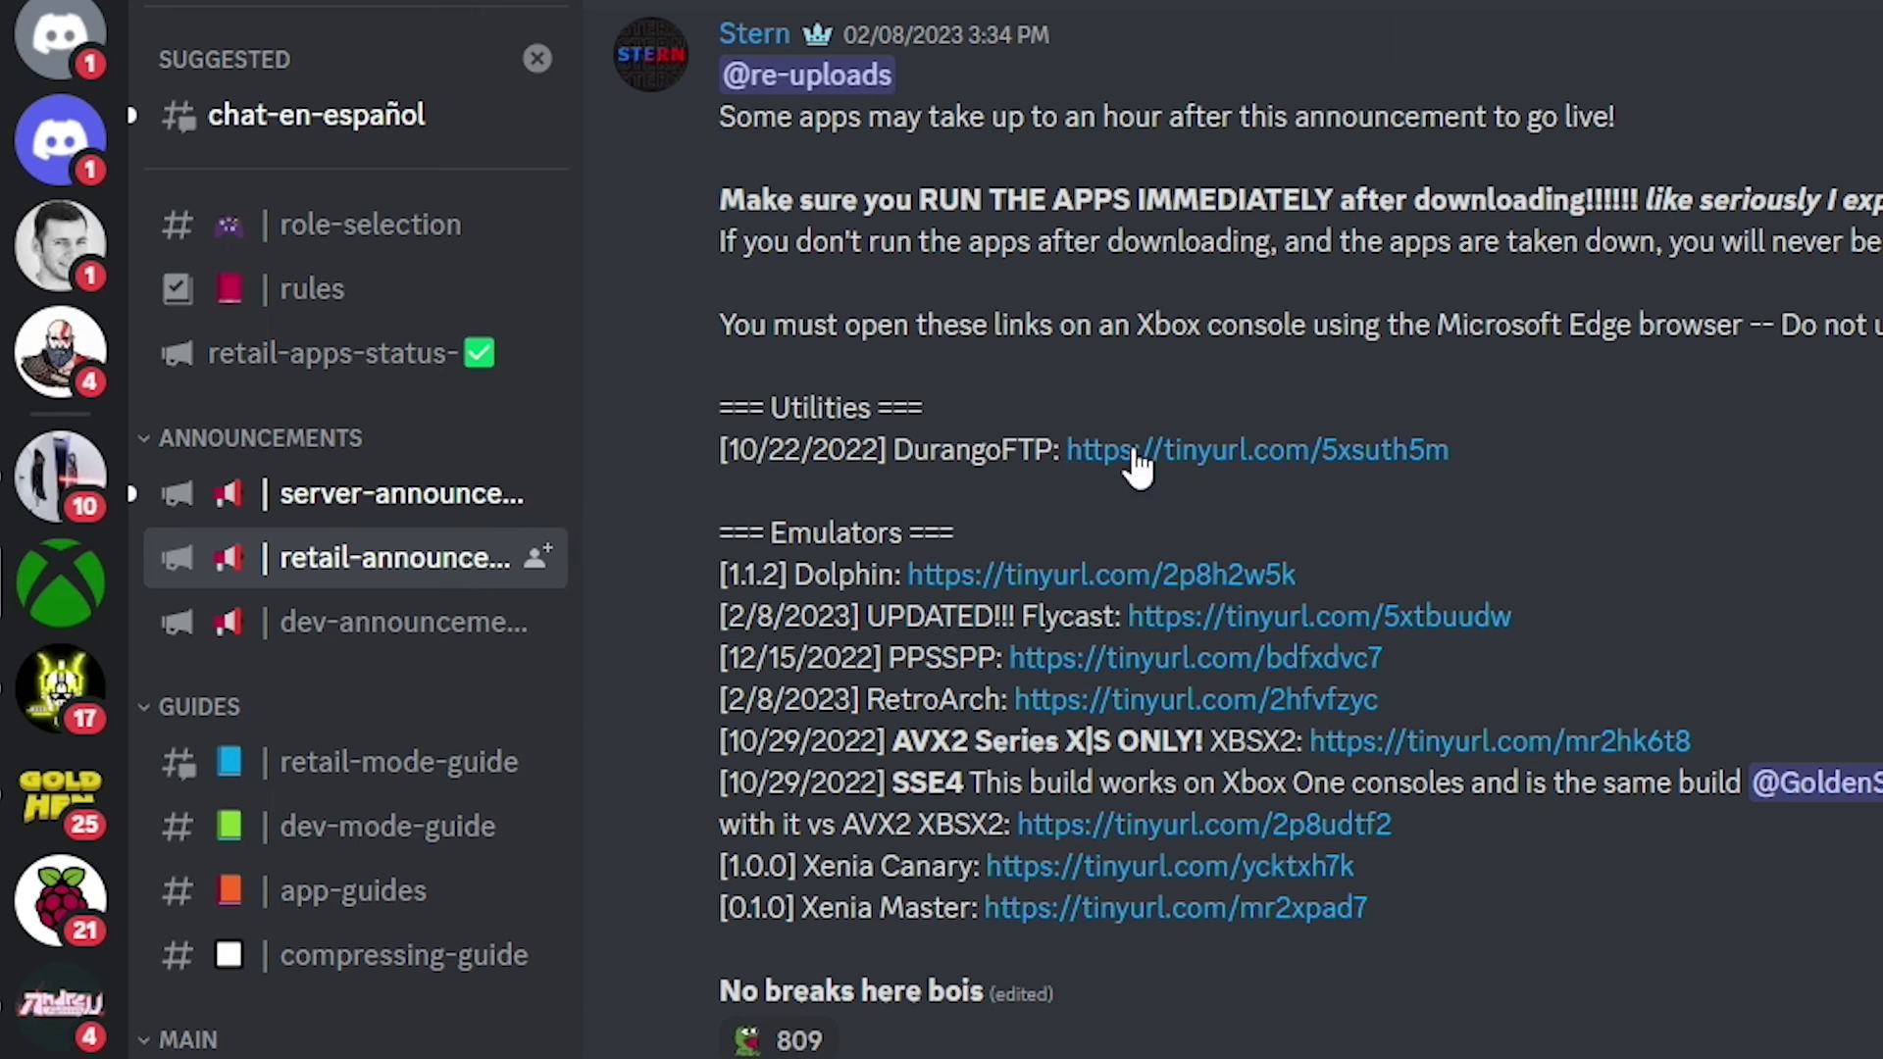